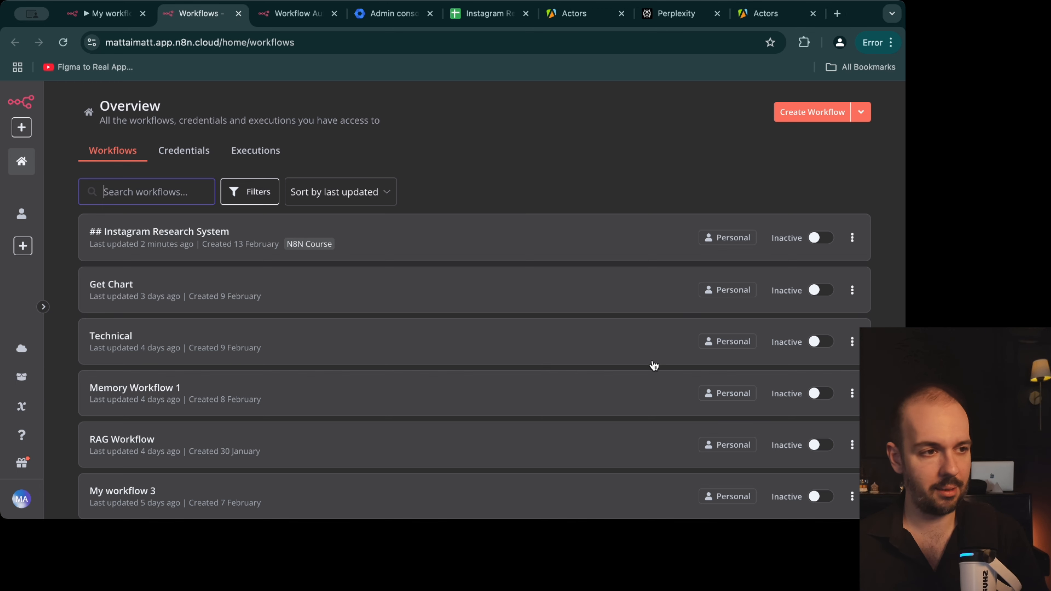
Step: Create a new workflow and add a manual trigger as its first node, matching the finished Instagram Research System workflow
left_click(793, 114)
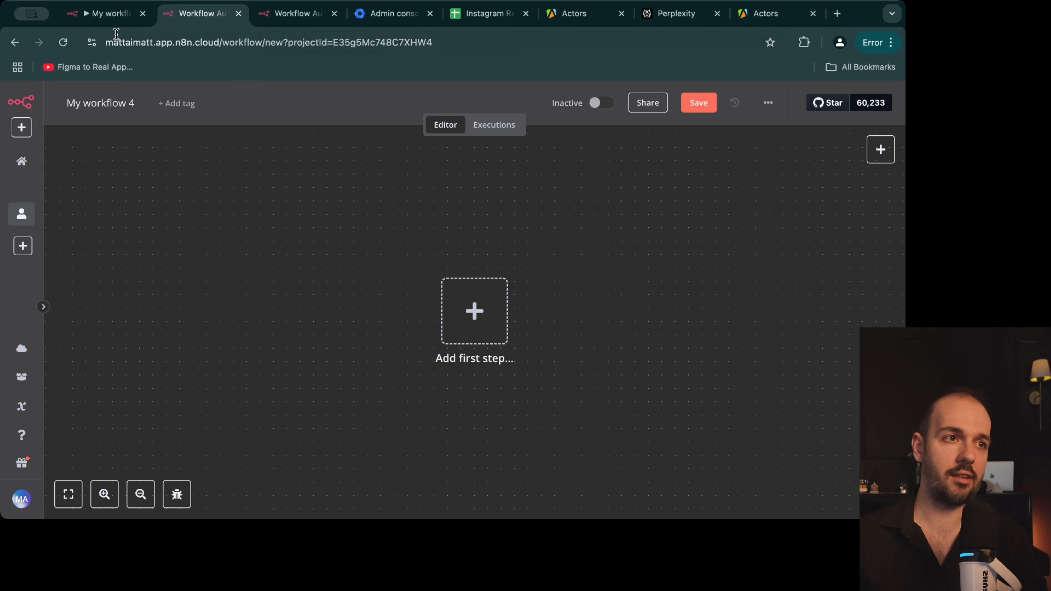
left_click(102, 26)
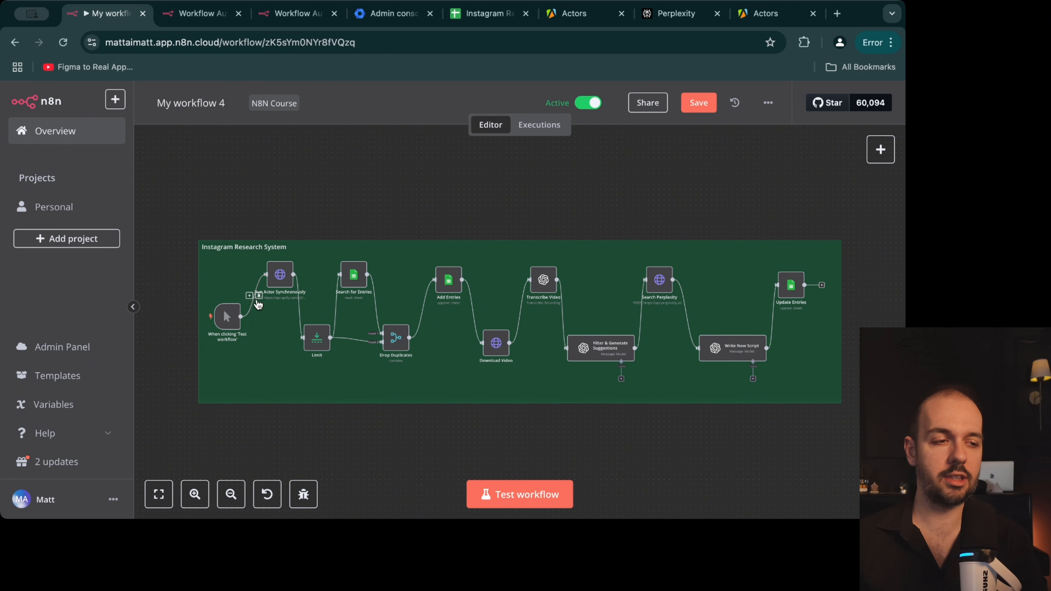
left_click(198, 13)
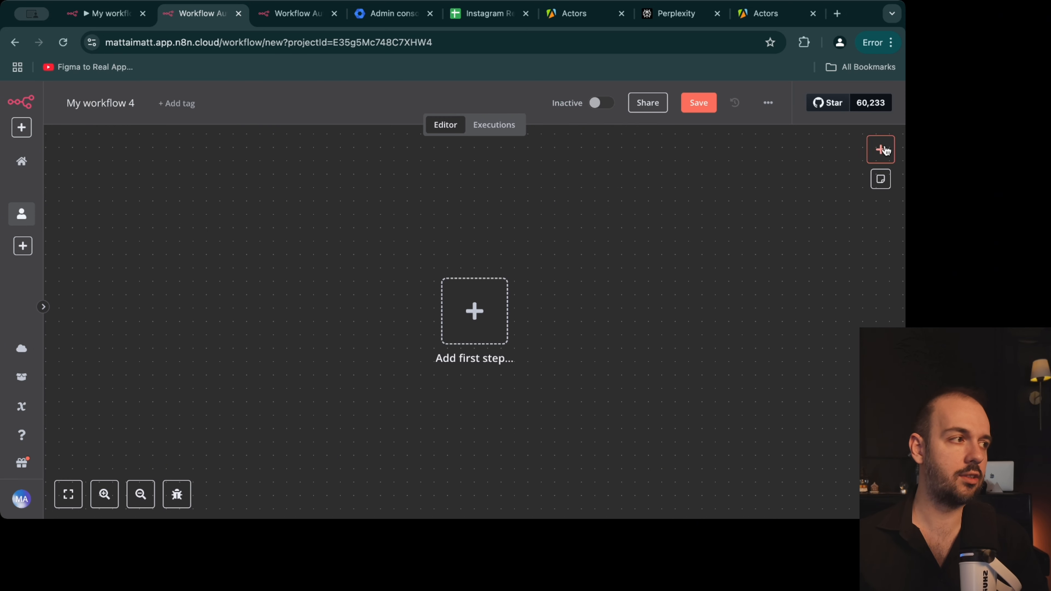
left_click(882, 150)
left_click(740, 250)
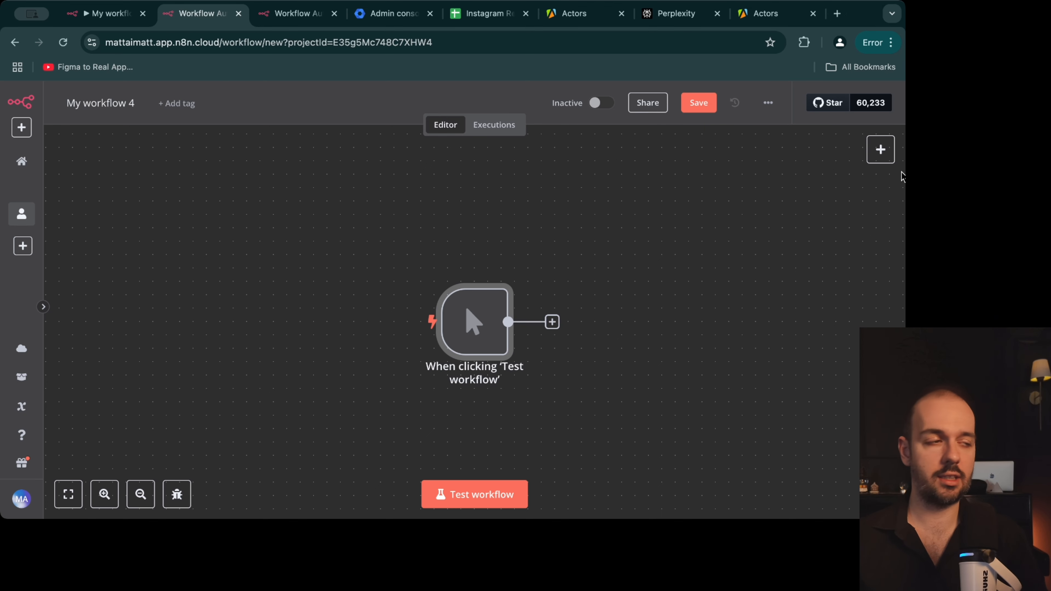
Step: Examine the opening nodes of the finished Instagram Research System workflow, from the manual trigger through Run Actor Synchronously and Limit
left_click(111, 13)
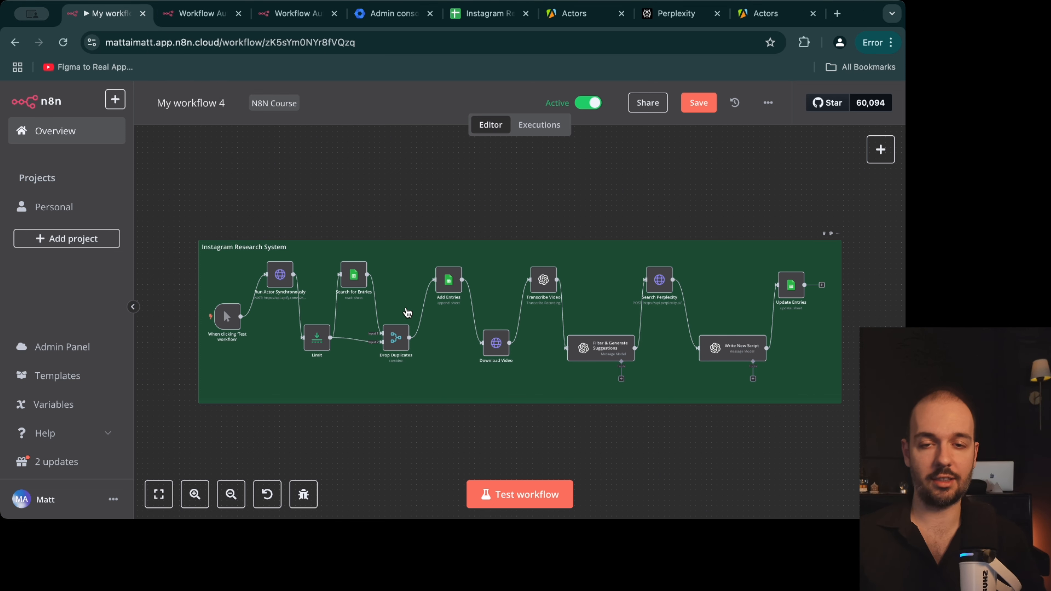
scroll(230, 348, "up", 5)
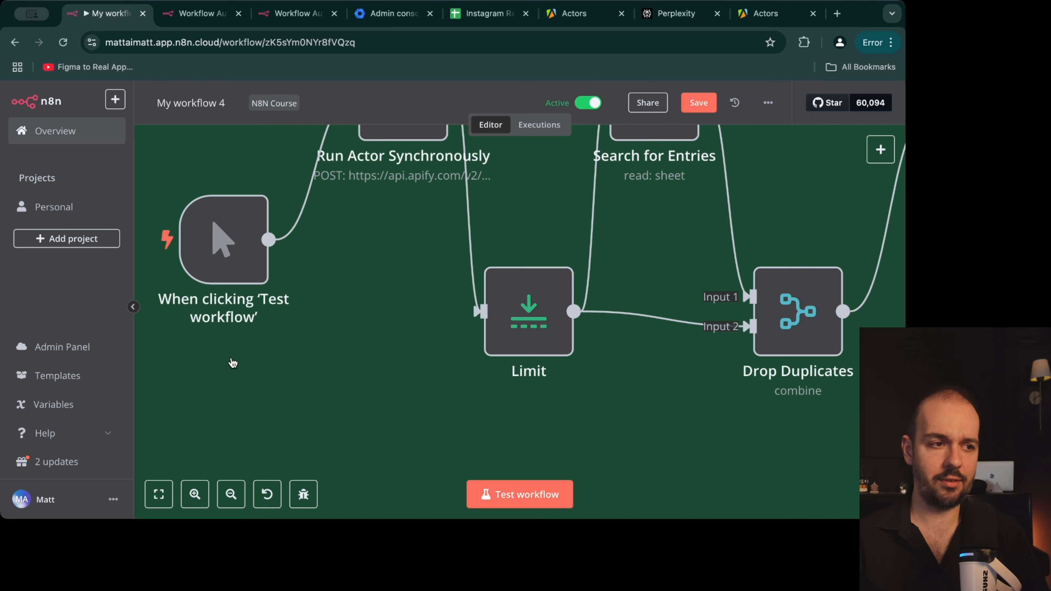
scroll(233, 363, "up", 2)
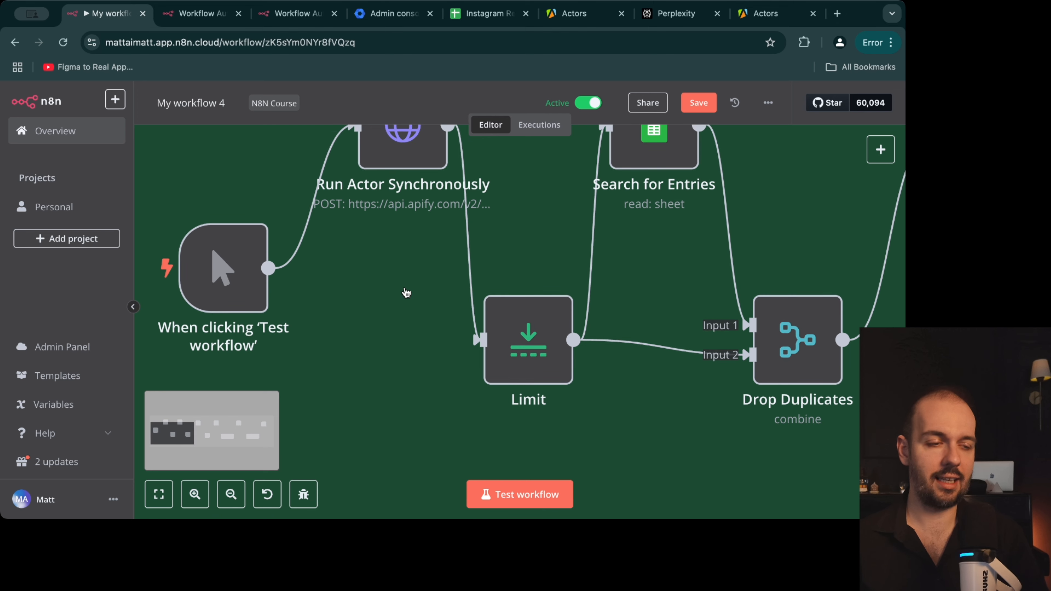
scroll(406, 293, "down", 2)
scroll(406, 292, "right", 2)
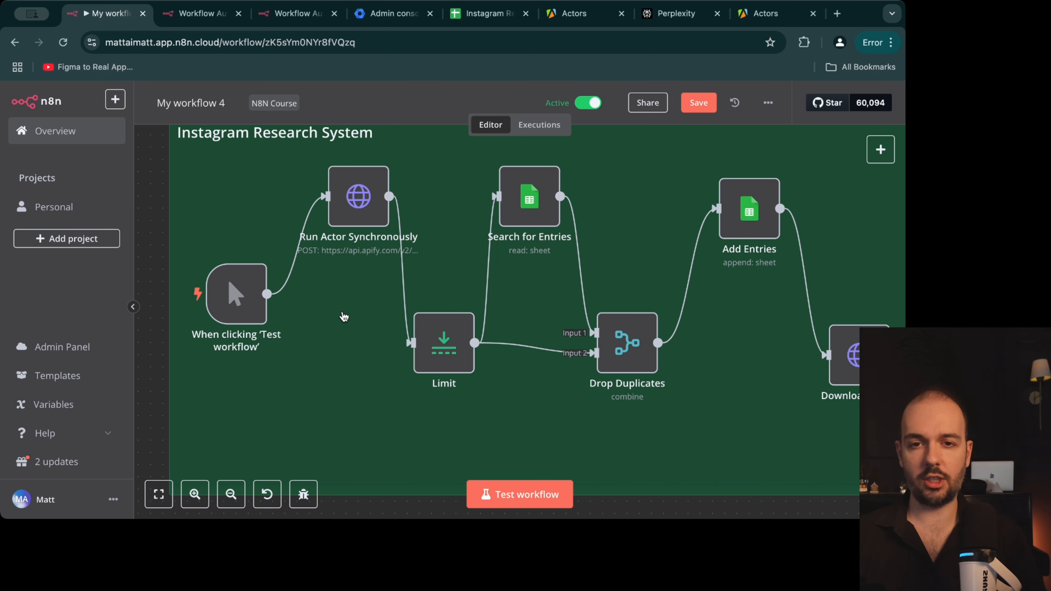
mouse_move(216, 298)
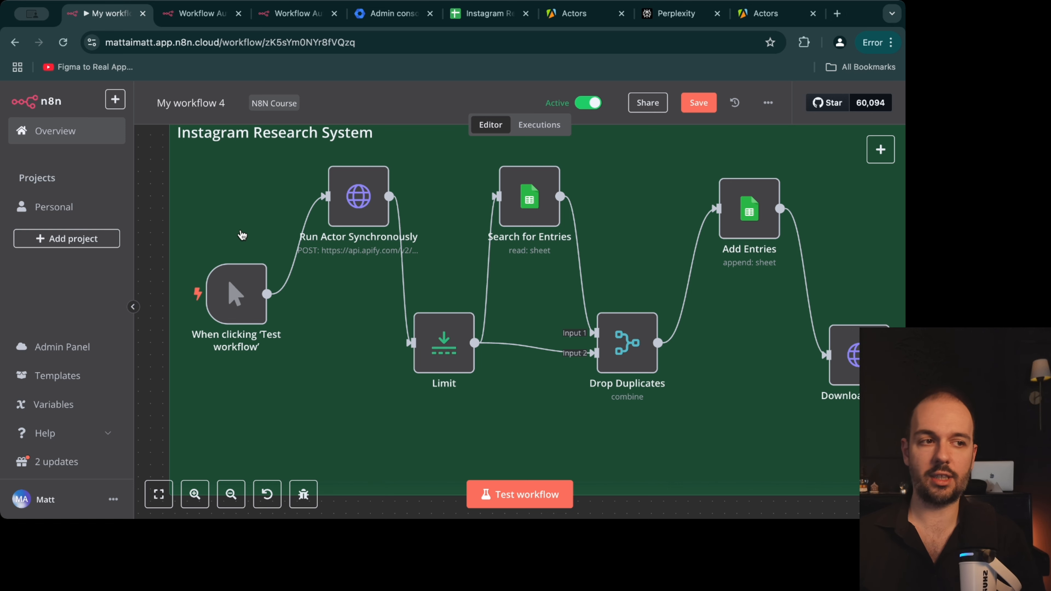
scroll(242, 235, "down", 3)
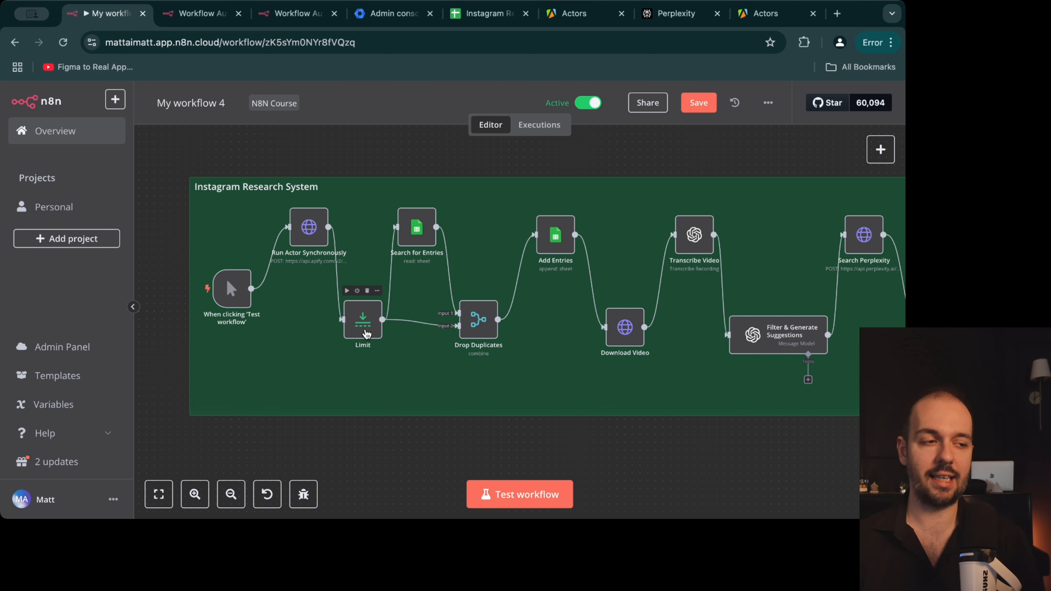
Step: Switch to the Instagram Reels Sheet in Google Sheets and examine its column headers from timestamp to newTranscript
left_click(480, 14)
left_click(135, 232)
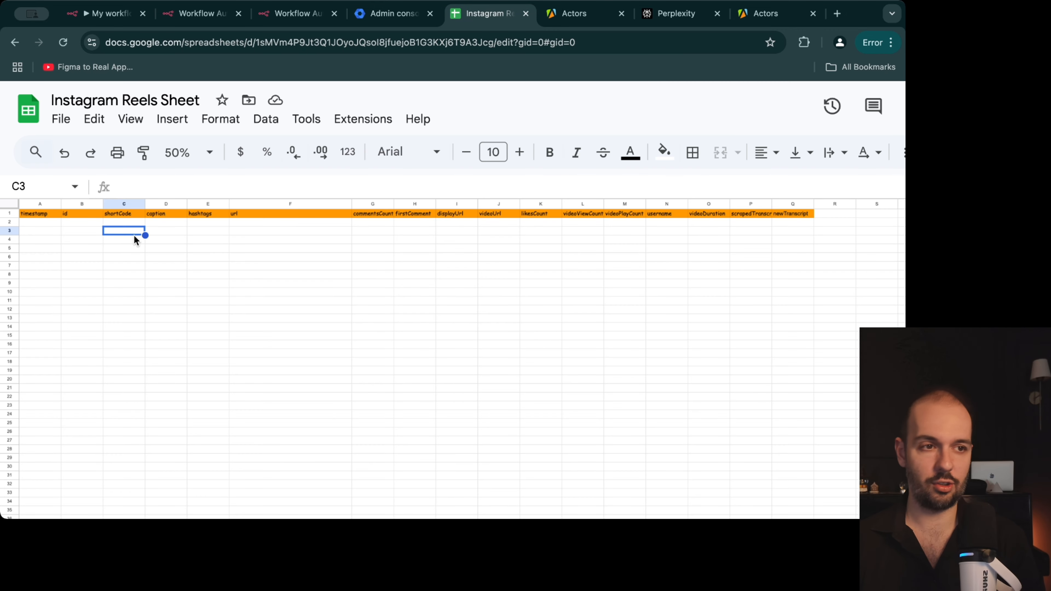
right_click(66, 235)
left_click(414, 242)
scroll(414, 242, "up", 1)
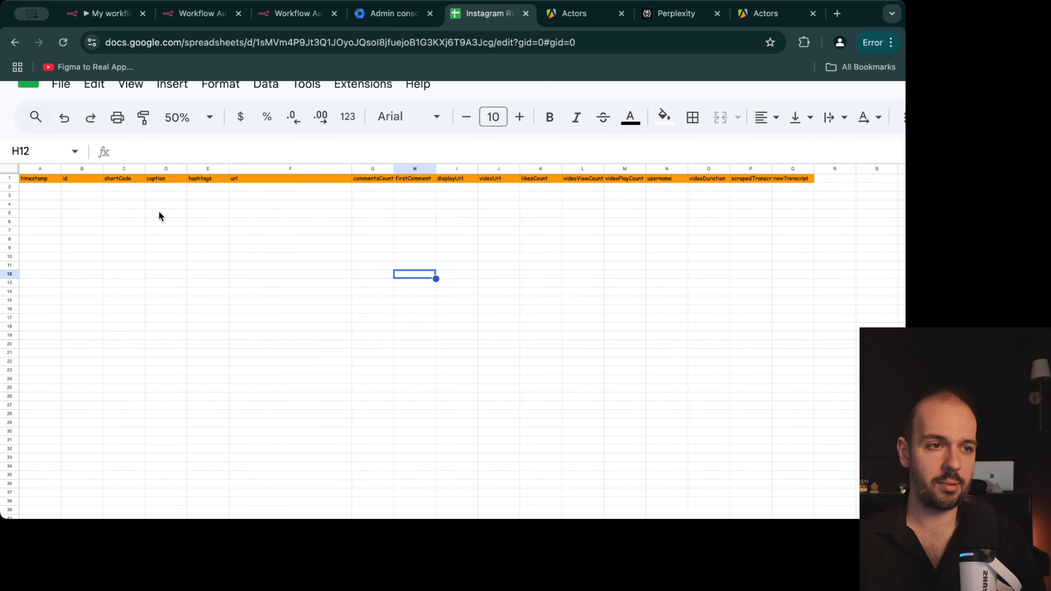
scroll(159, 212, "up", 1)
scroll(123, 181, "up", 3)
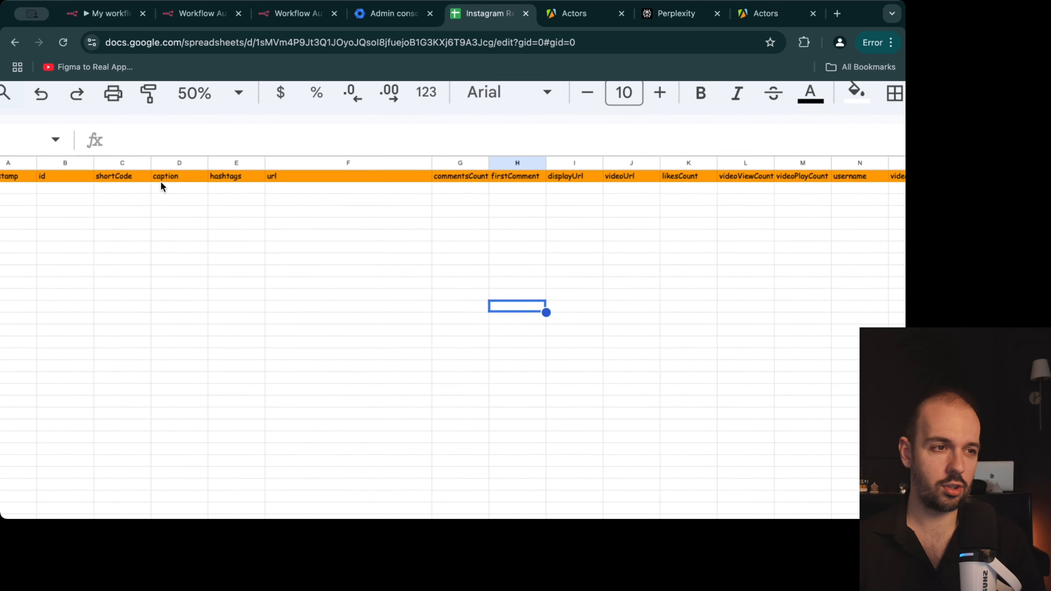
scroll(260, 184, "up", 2)
scroll(351, 210, "right", 3)
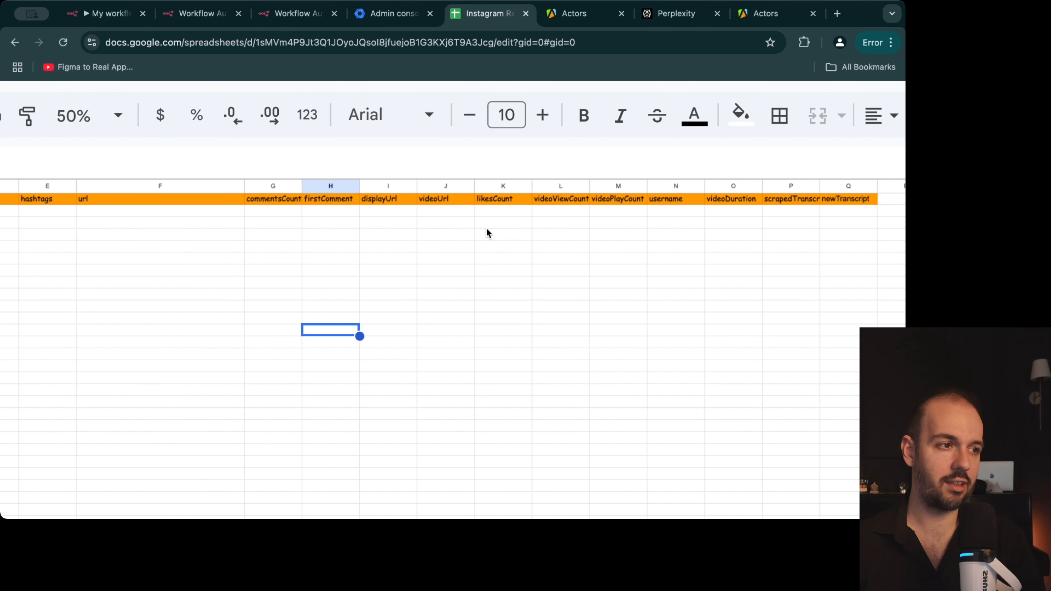
scroll(524, 248, "down", 5)
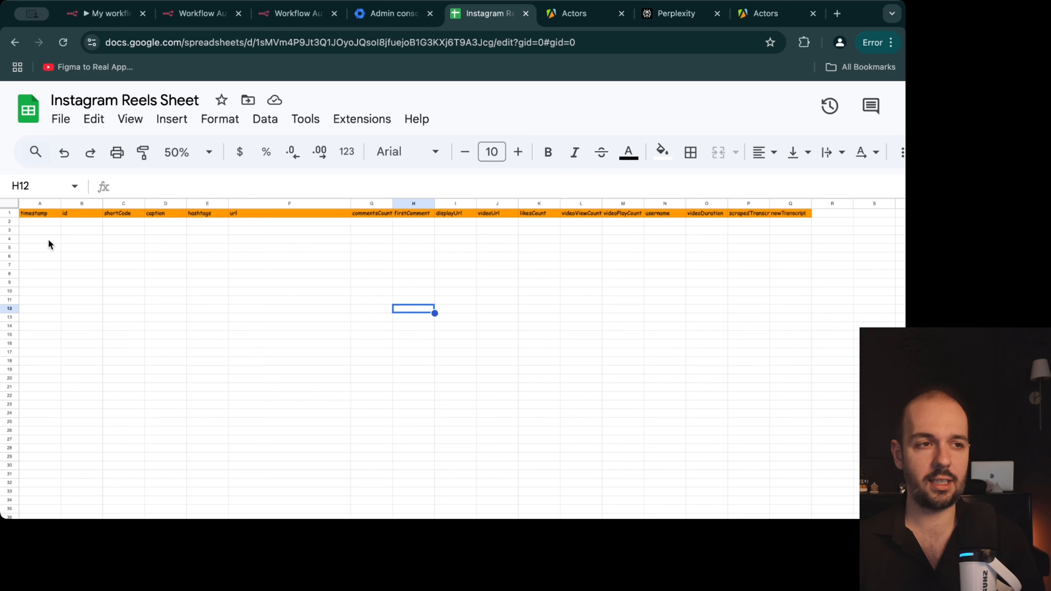
Step: Return to the finished n8n workflow and trace its nodes from the sheet lookup through transcription and Perplexity search to Update Entries
left_click(119, 14)
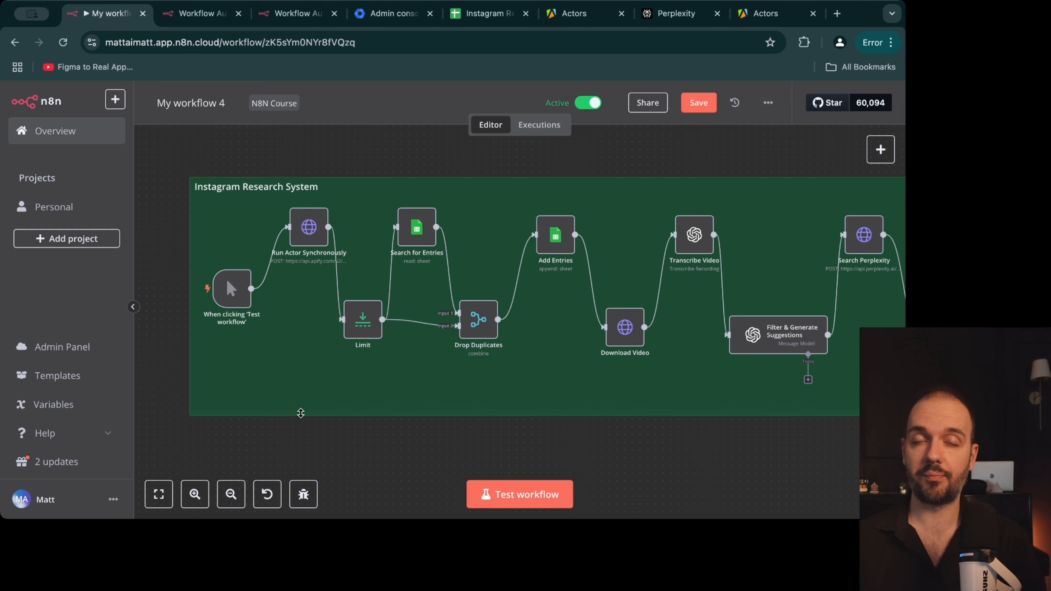
scroll(417, 226, "left", 1)
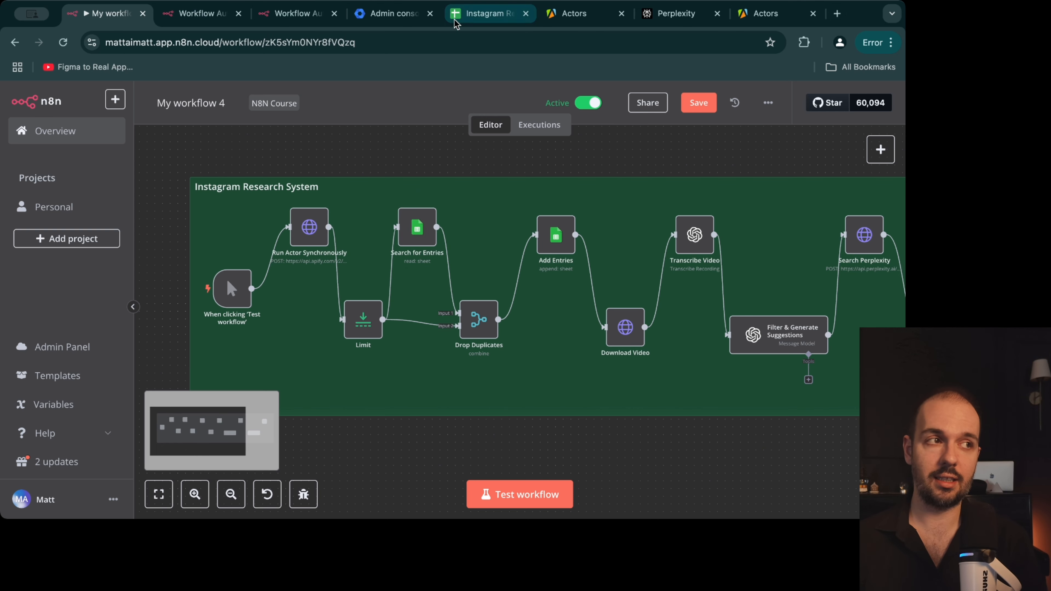
left_click(484, 13)
left_click(105, 13)
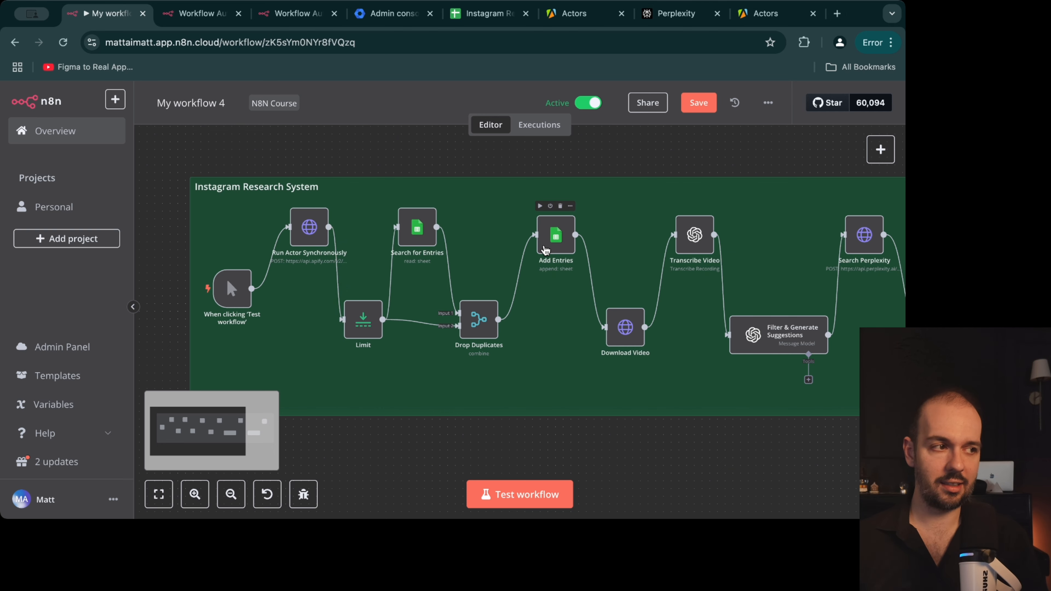
left_click(488, 14)
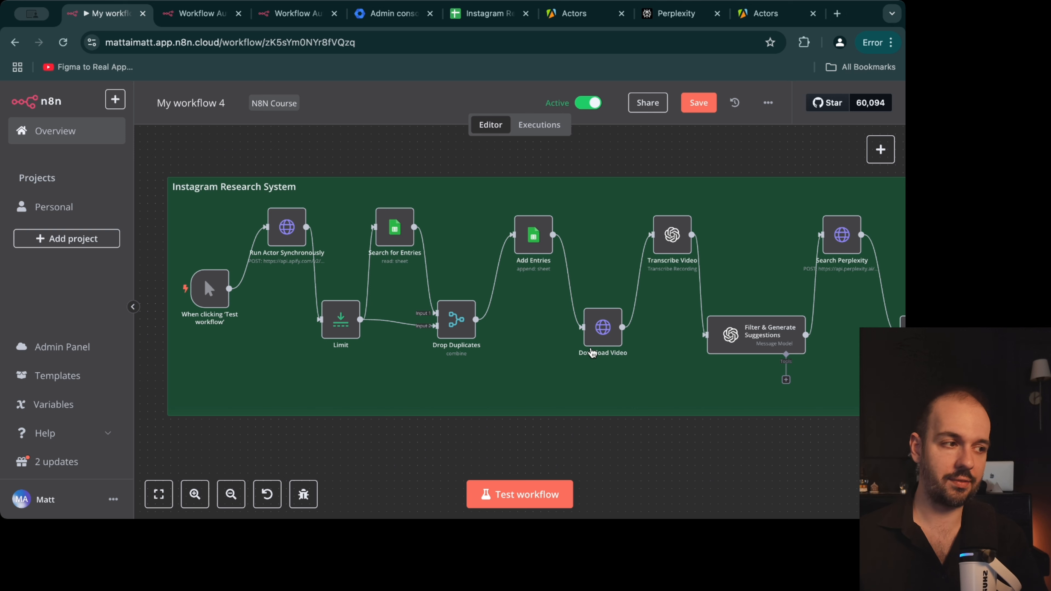
scroll(604, 327, "right", 2)
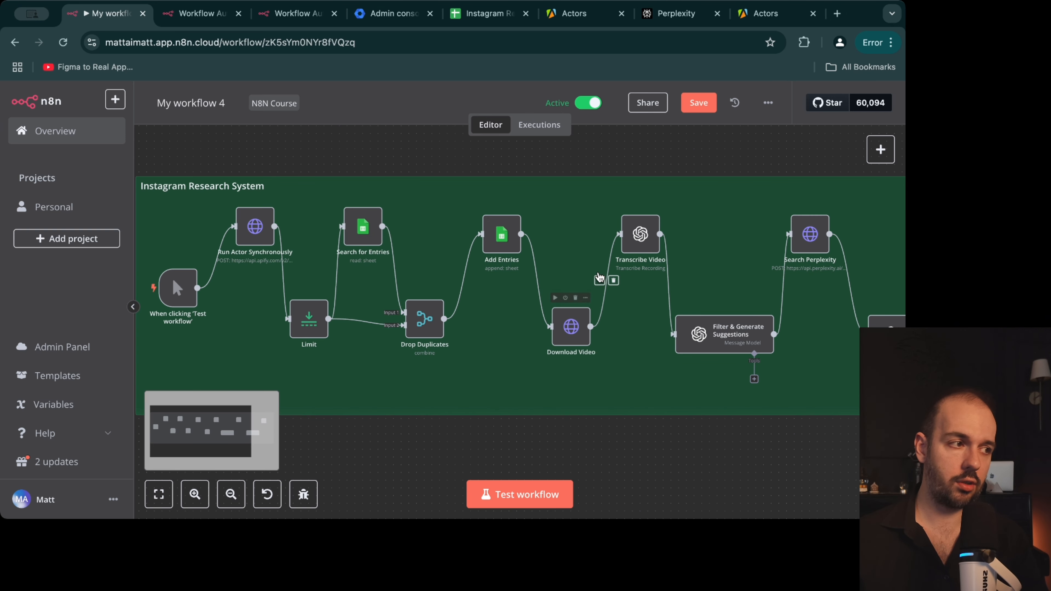
scroll(687, 333, "right", 3)
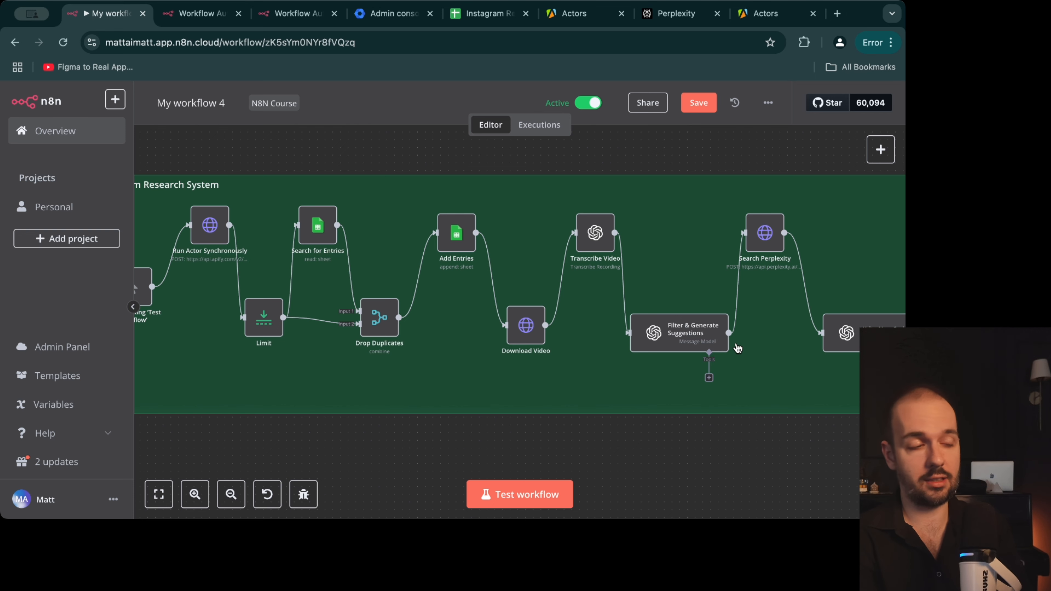
scroll(753, 354, "up", 2)
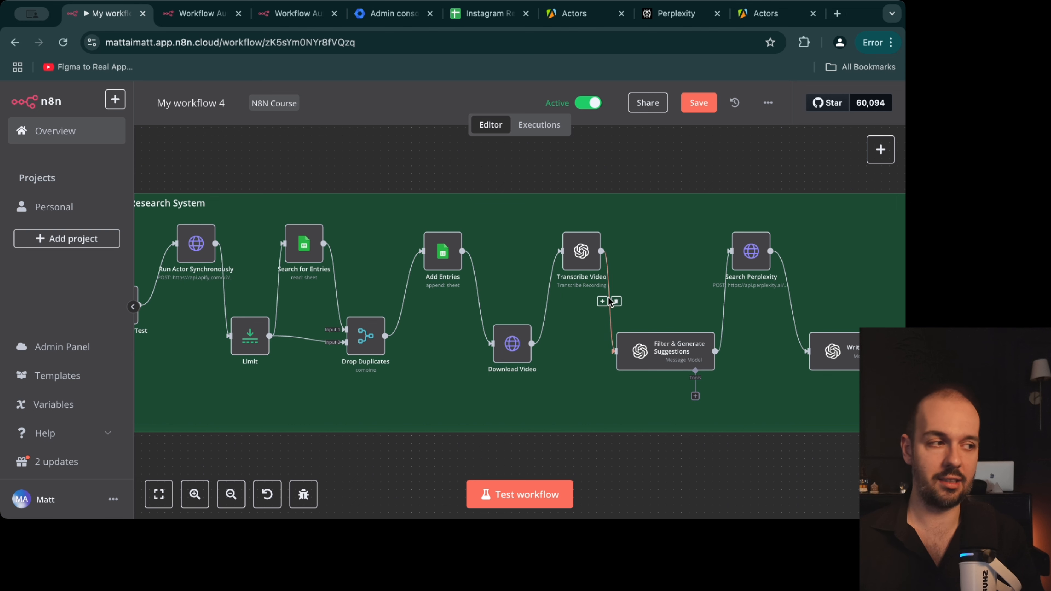
scroll(670, 356, "right", 1)
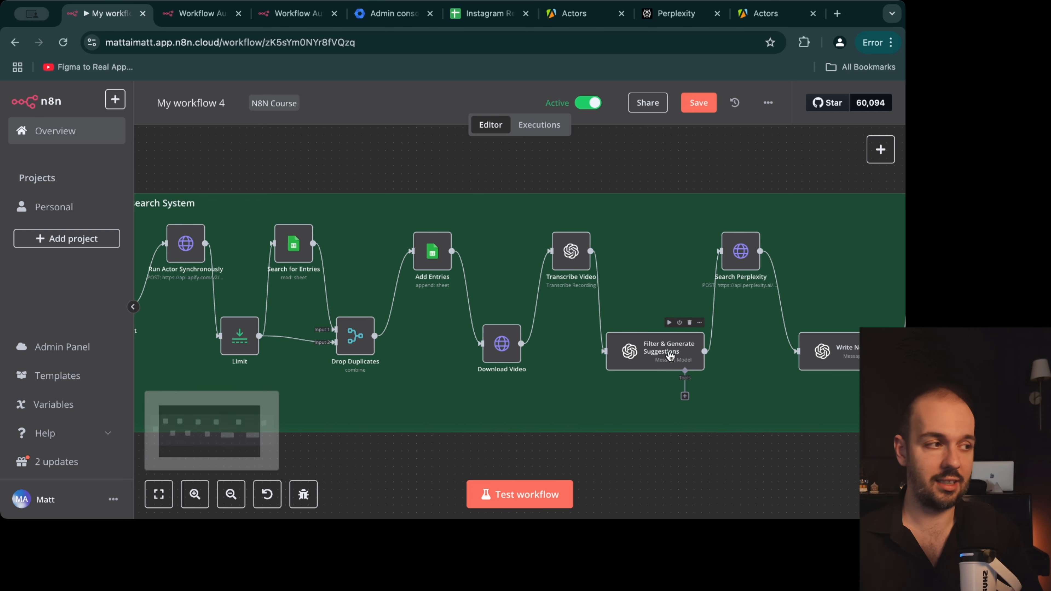
scroll(671, 356, "right", 3)
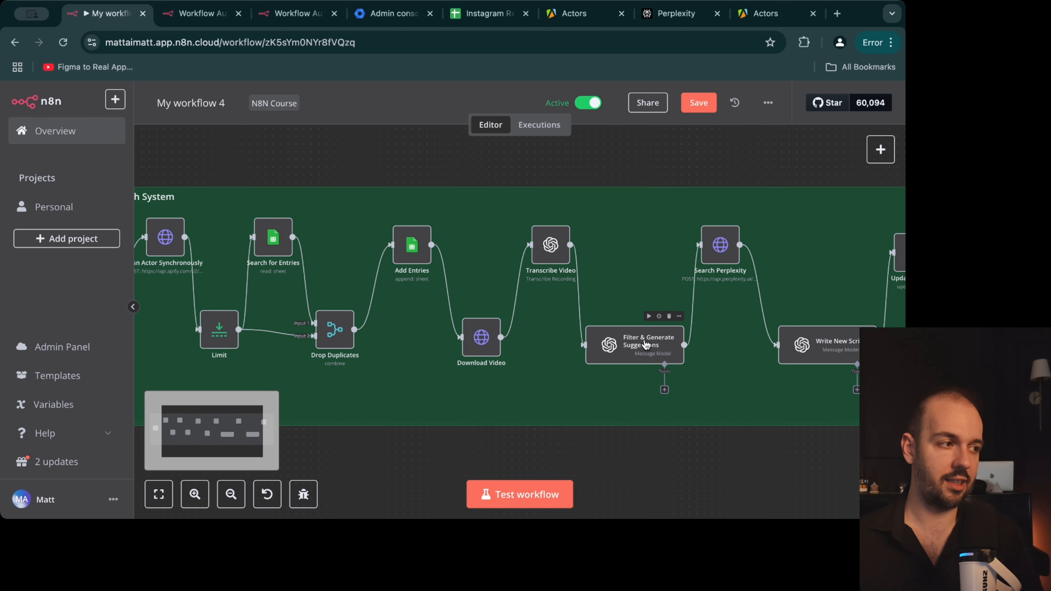
mouse_move(677, 305)
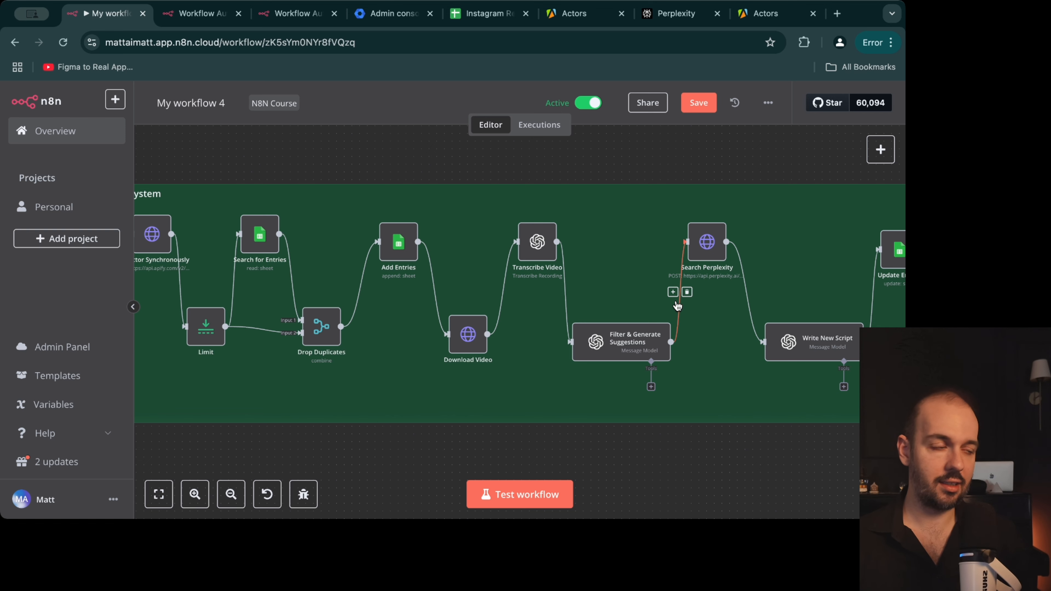
scroll(900, 297, "right", 2)
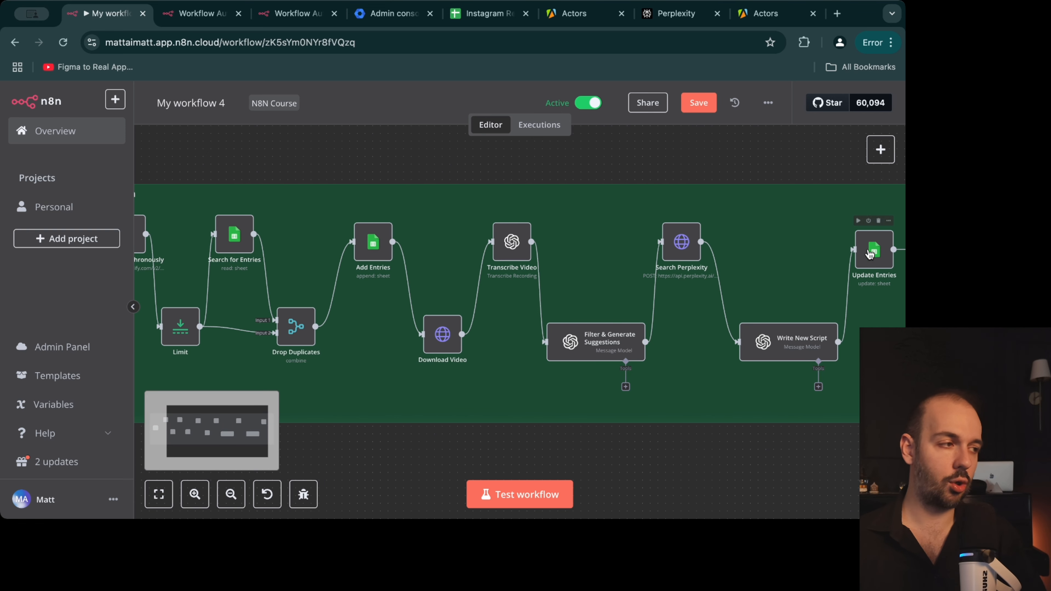
Step: Compare the rows and columns of the Instagram Reels Sheet with the early nodes of the finished workflow
left_click(484, 13)
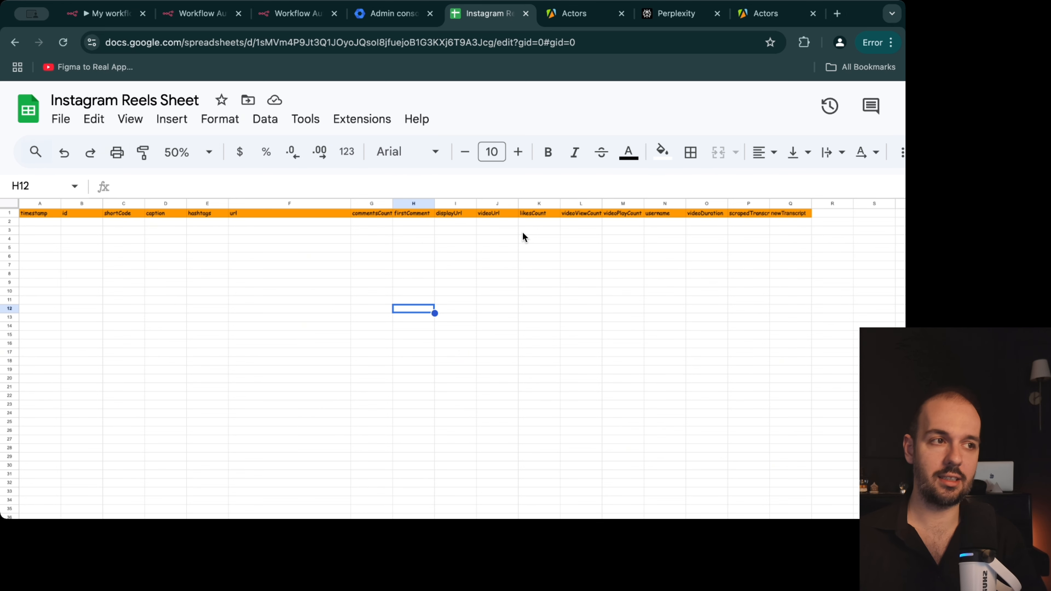
left_click(99, 15)
scroll(584, 254, "left", 5)
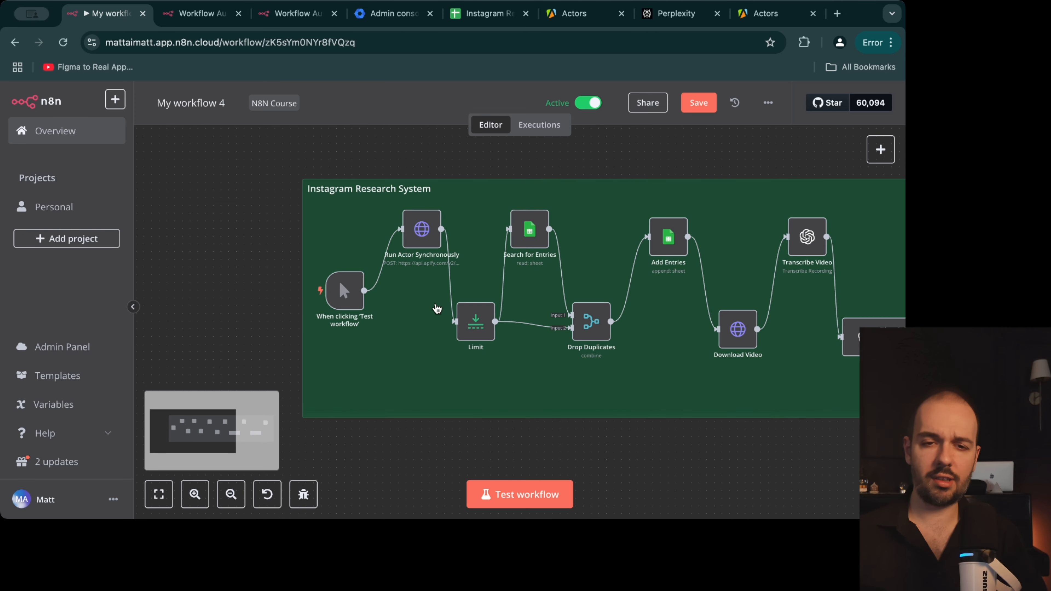
scroll(437, 364, "right", 1)
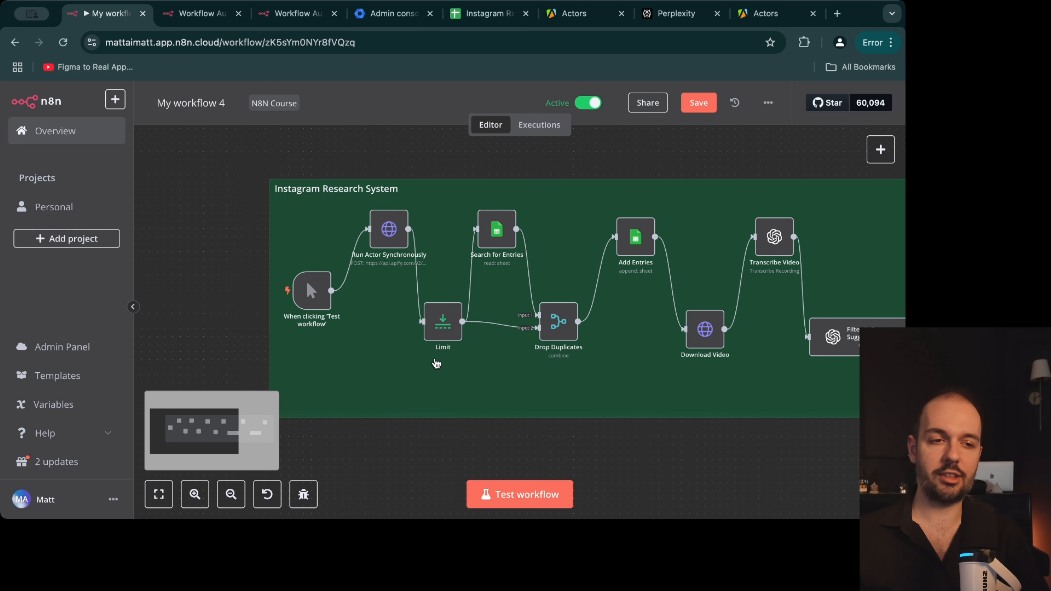
scroll(436, 364, "right", 1)
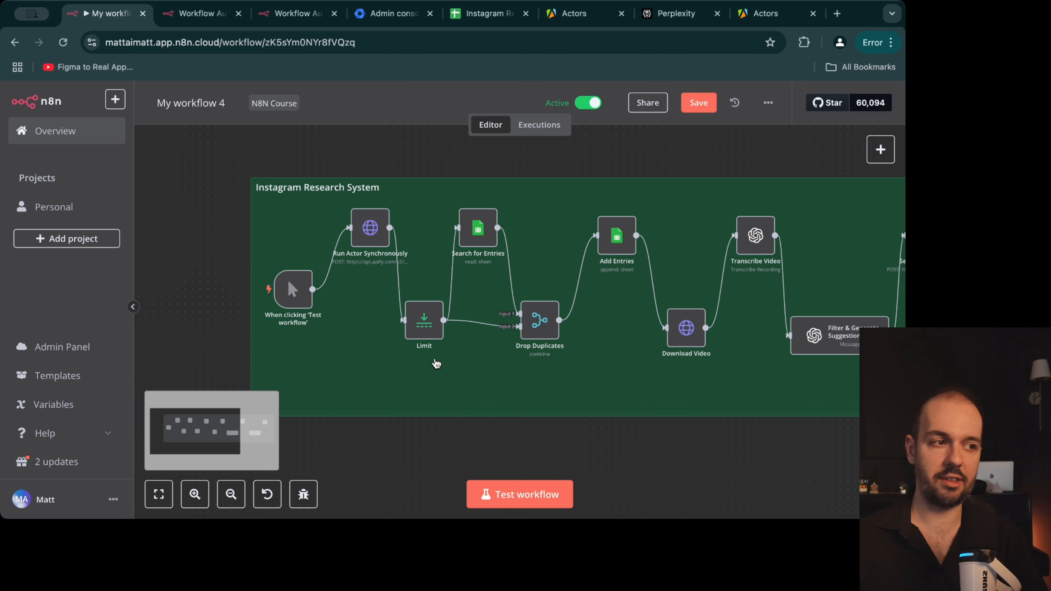
scroll(437, 364, "right", 1)
left_click(480, 12)
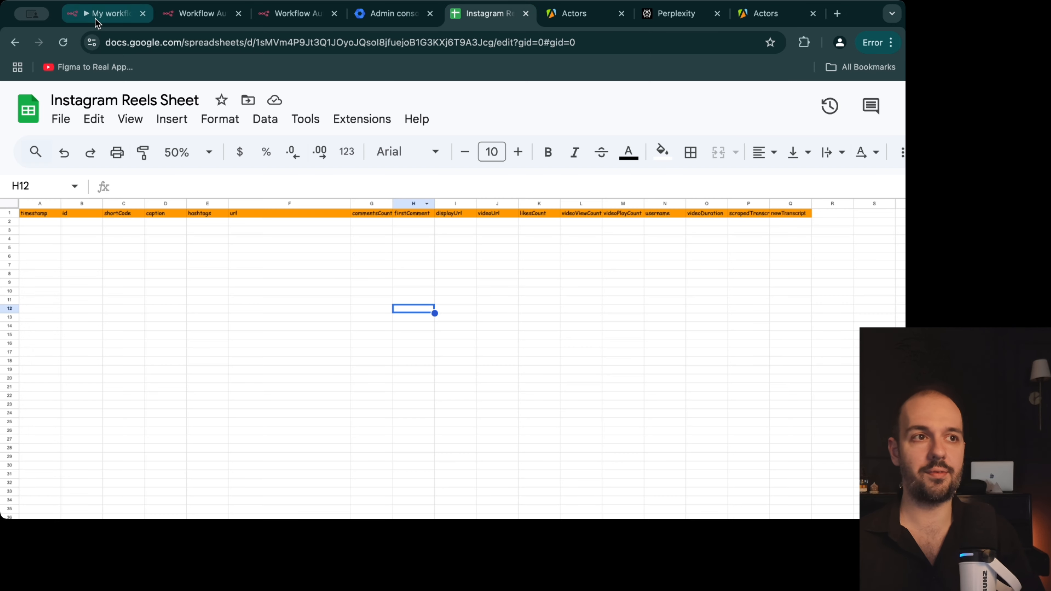
Step: Run a test of the finished Instagram Research System workflow in n8n and follow its execution through the Download Video node
left_click(96, 15)
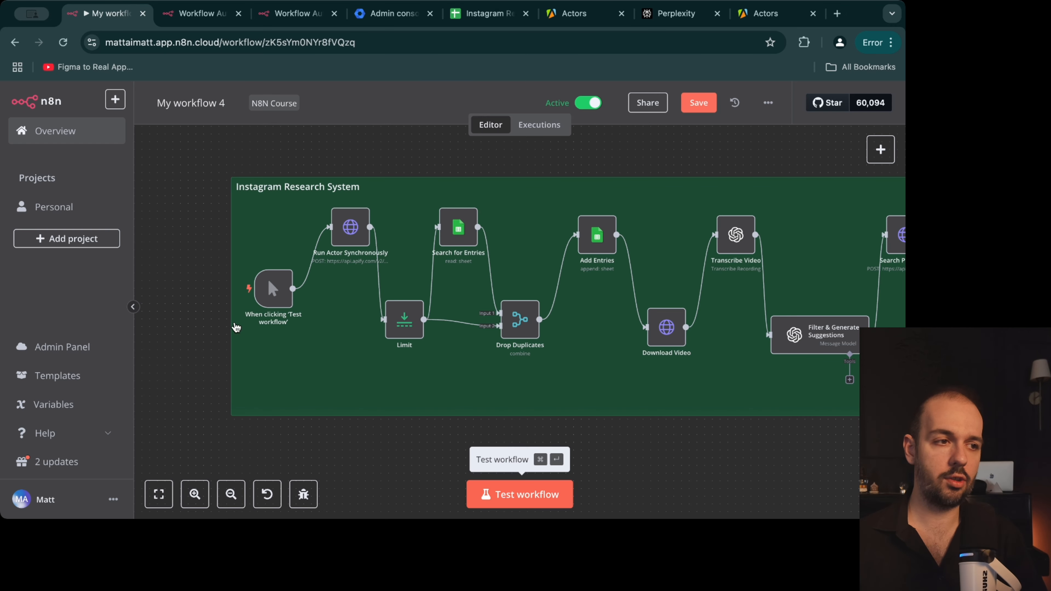
left_click(514, 497)
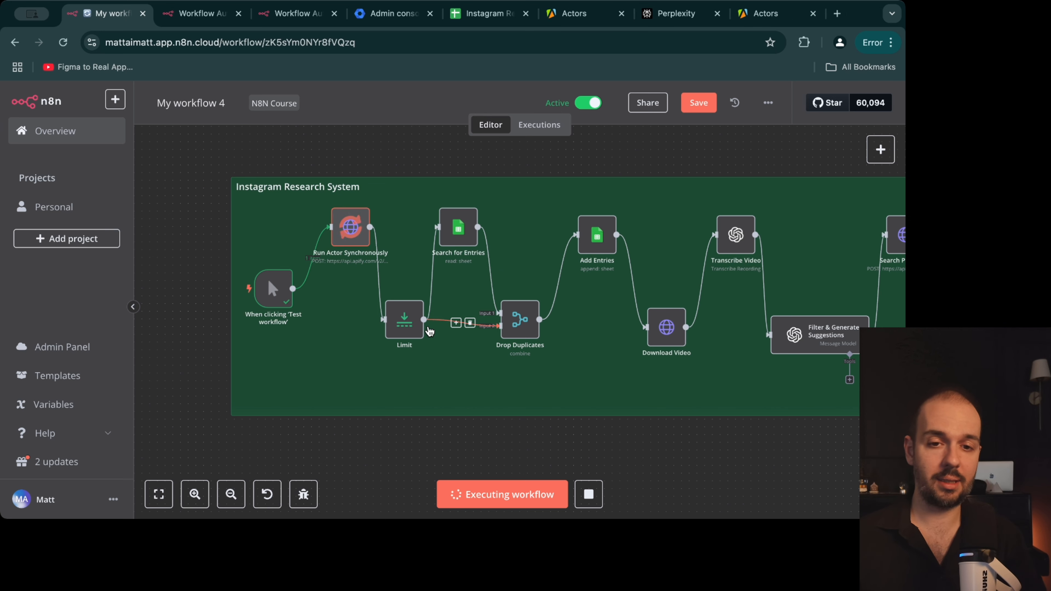
scroll(854, 374, "down", 2)
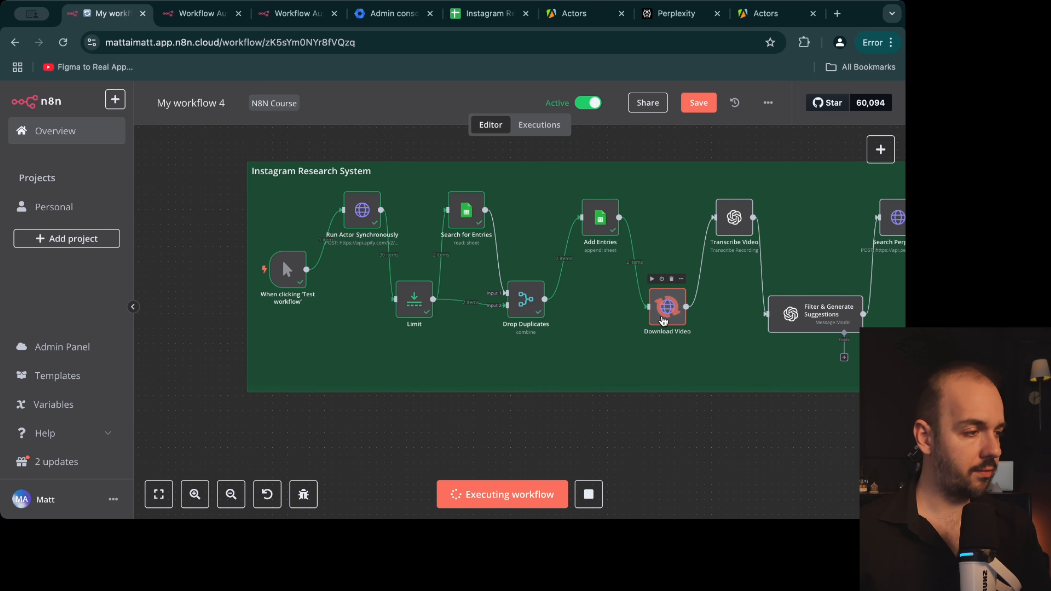
scroll(679, 327, "right", 3)
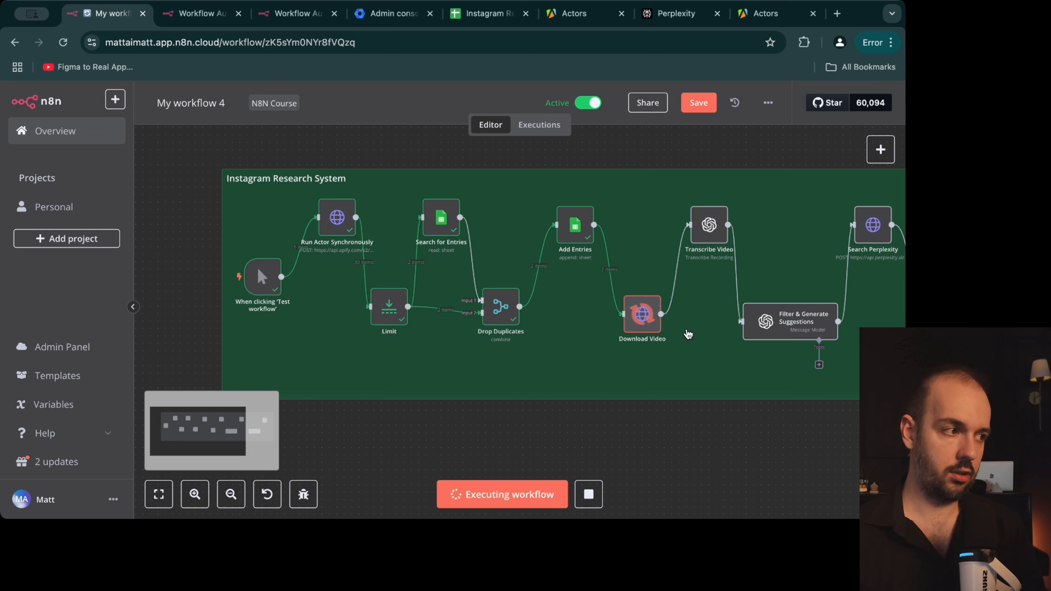
Step: Follow the running workflow from Transcribe Video to Write New Script, checking the Instagram Reels Sheet for the newly added reels along the way
scroll(688, 334, "right", 4)
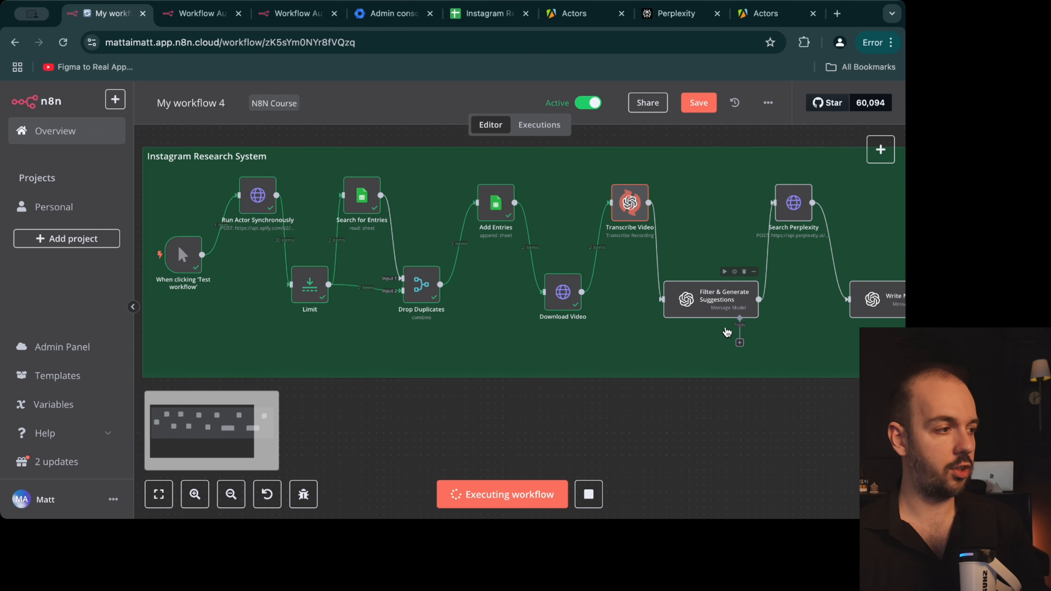
scroll(727, 331, "right", 3)
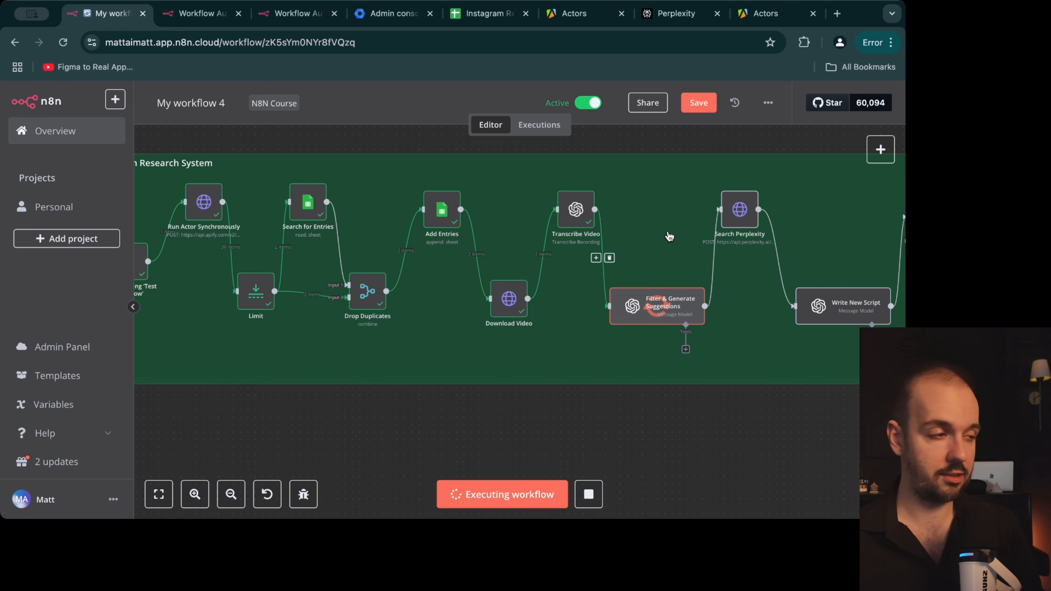
scroll(669, 236, "right", 4)
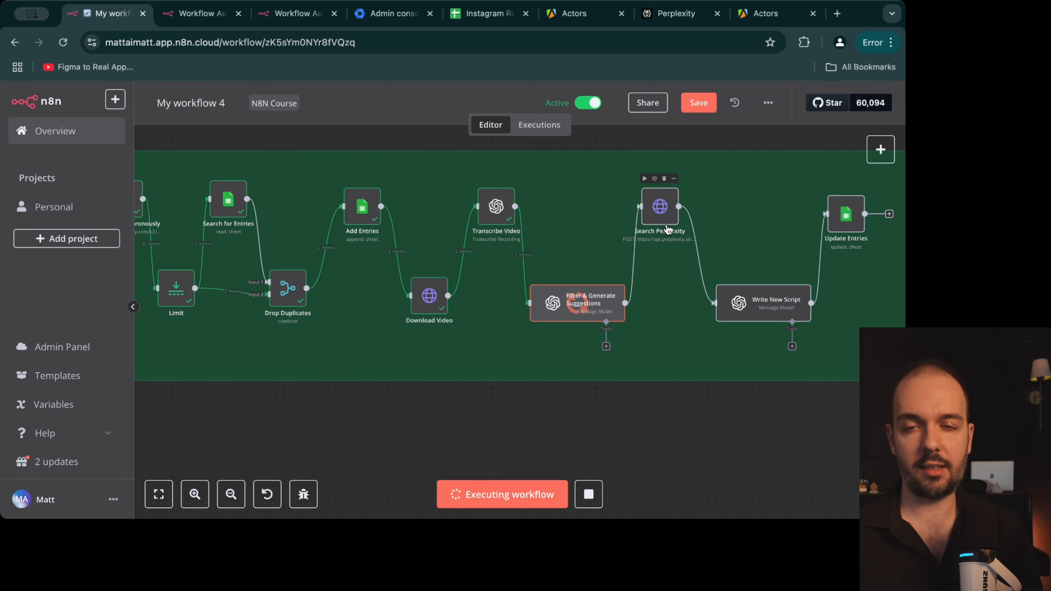
left_click(486, 13)
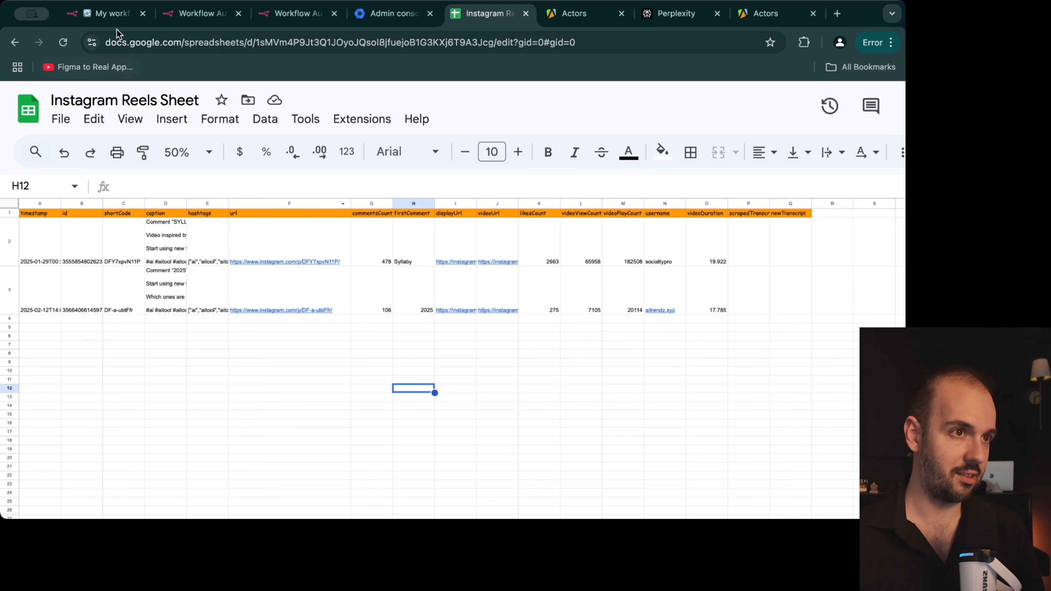
left_click(105, 13)
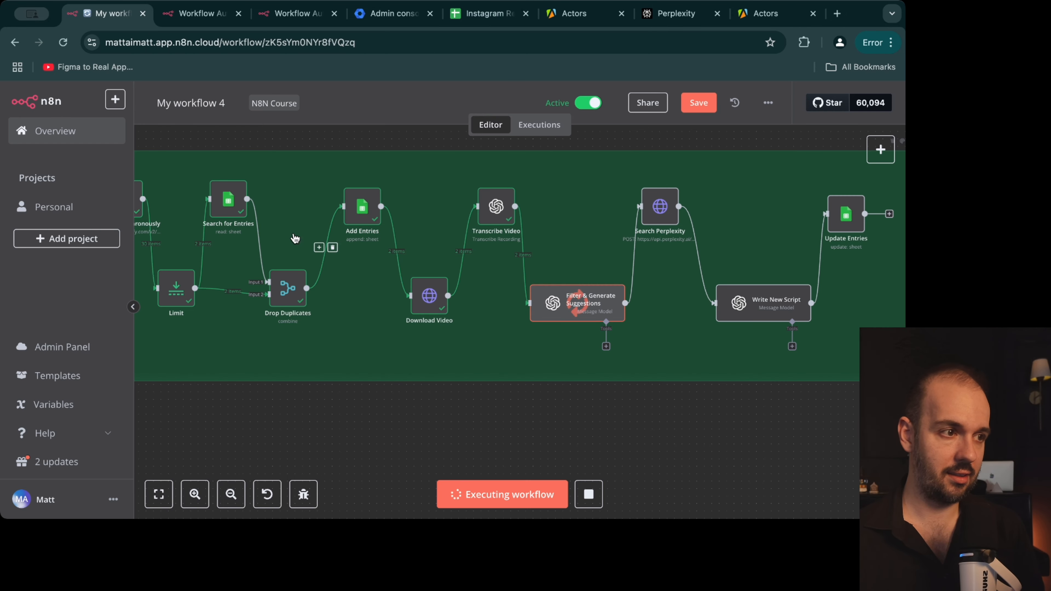
scroll(588, 344, "right", 2)
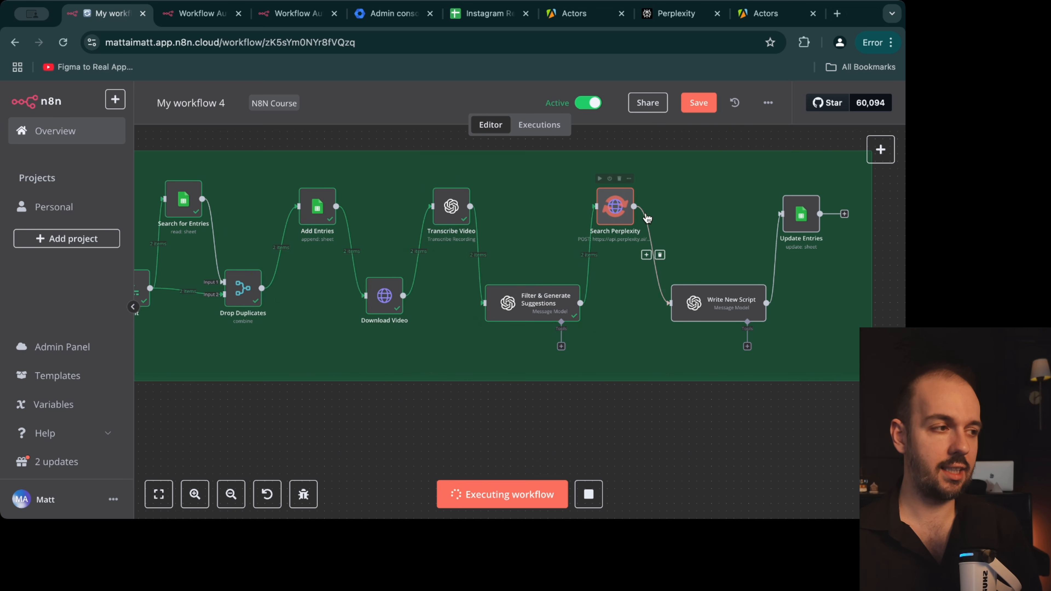
scroll(588, 191, "right", 1)
scroll(588, 191, "right", 1)
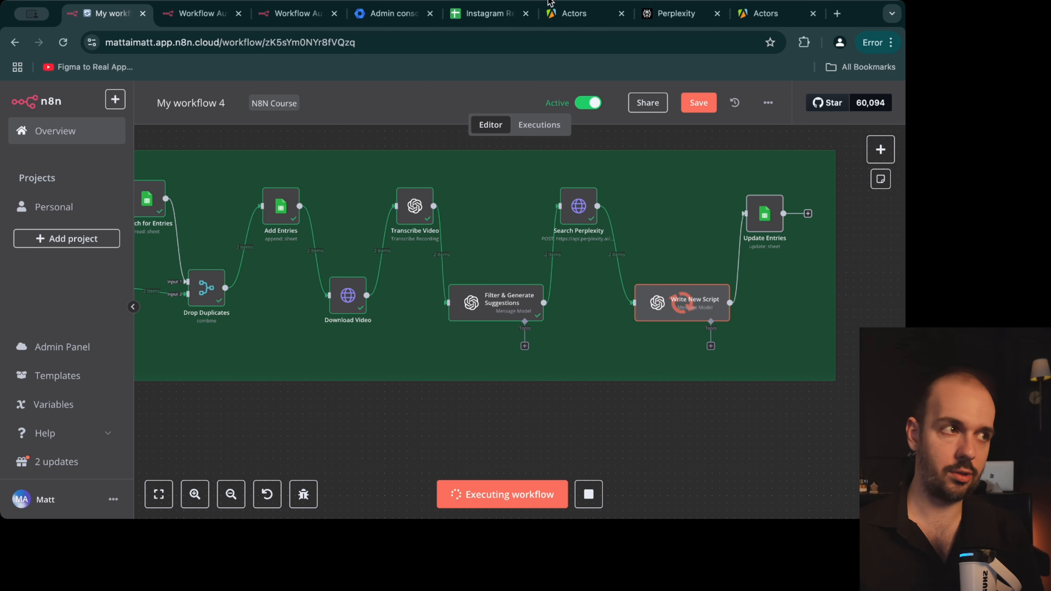
Step: Switch to the Instagram Reels Sheet, set the zoom to 100% and examine the scripts written in the newTranscript column
left_click(504, 23)
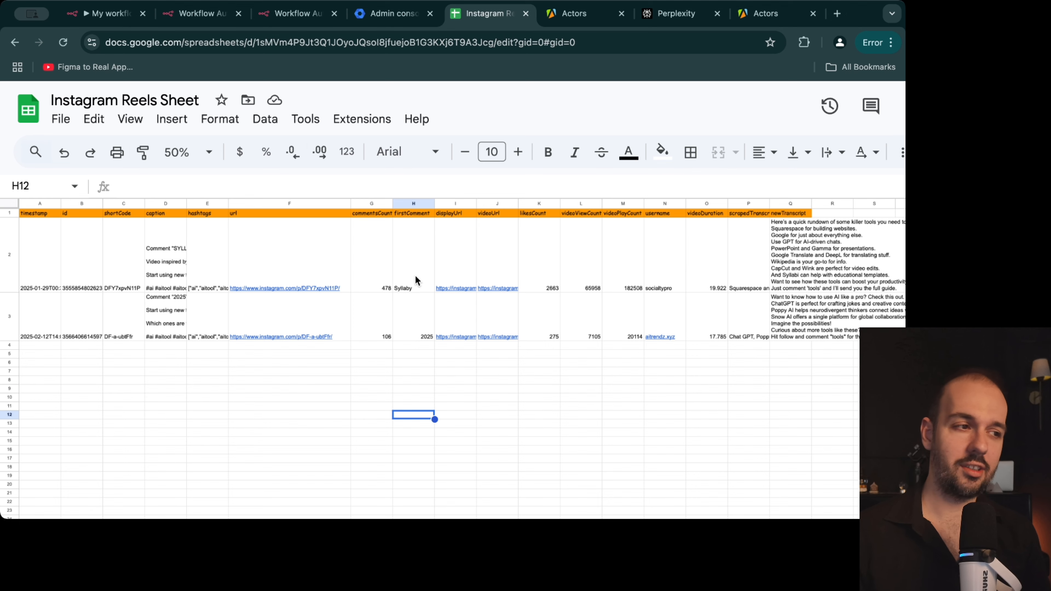
left_click(83, 265)
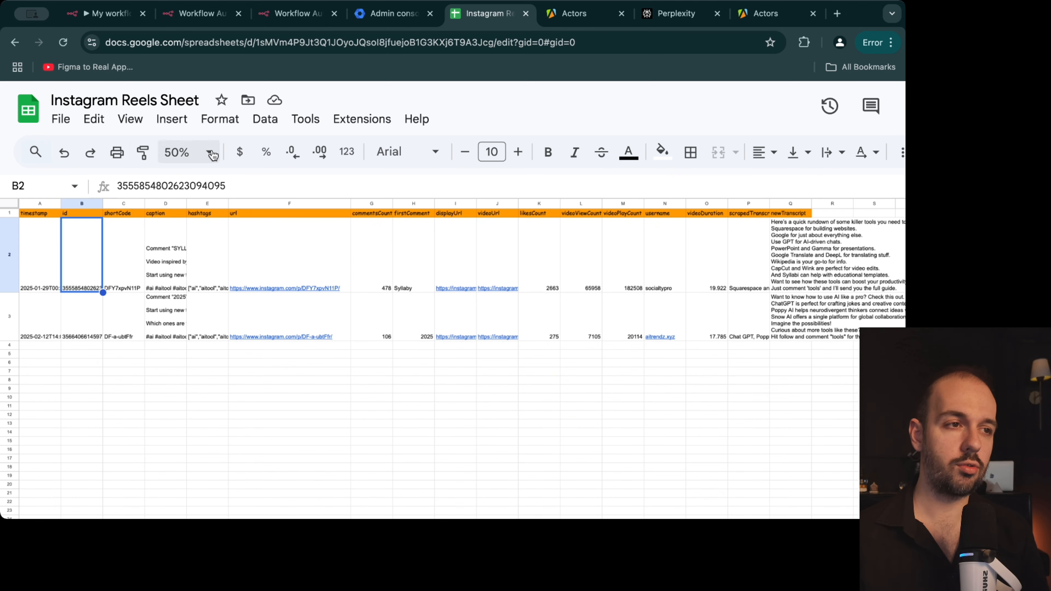
left_click(190, 152)
left_click(193, 262)
scroll(467, 285, "right", 10)
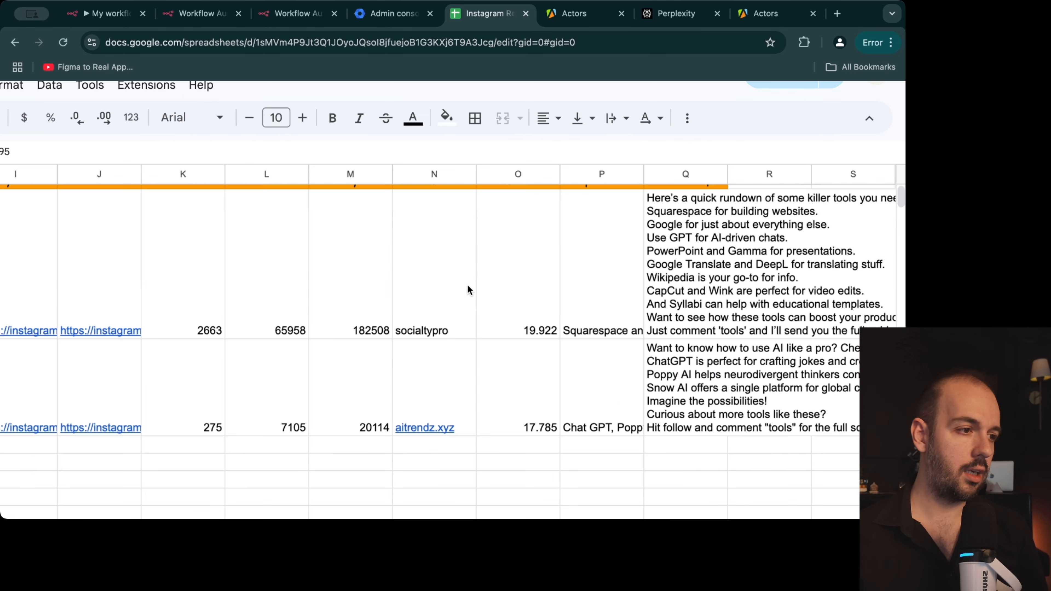
scroll(462, 304, "down", 2)
scroll(461, 305, "up", 2)
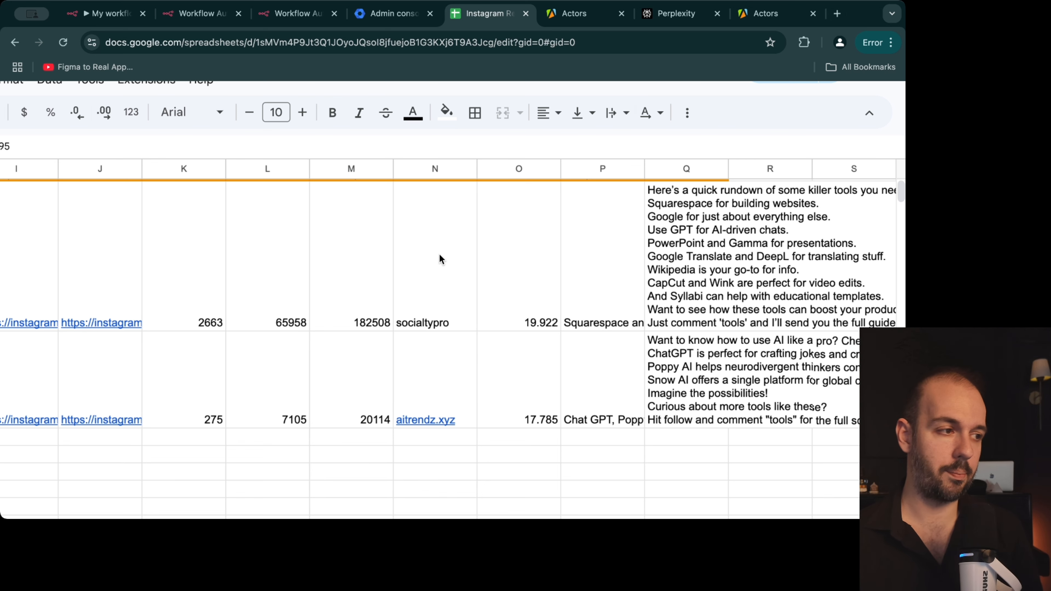
scroll(446, 252, "right", 1)
Step: Read the full scrapedTranscript text of the first reel in cell P2 and compare it with its new script
double_click(543, 301)
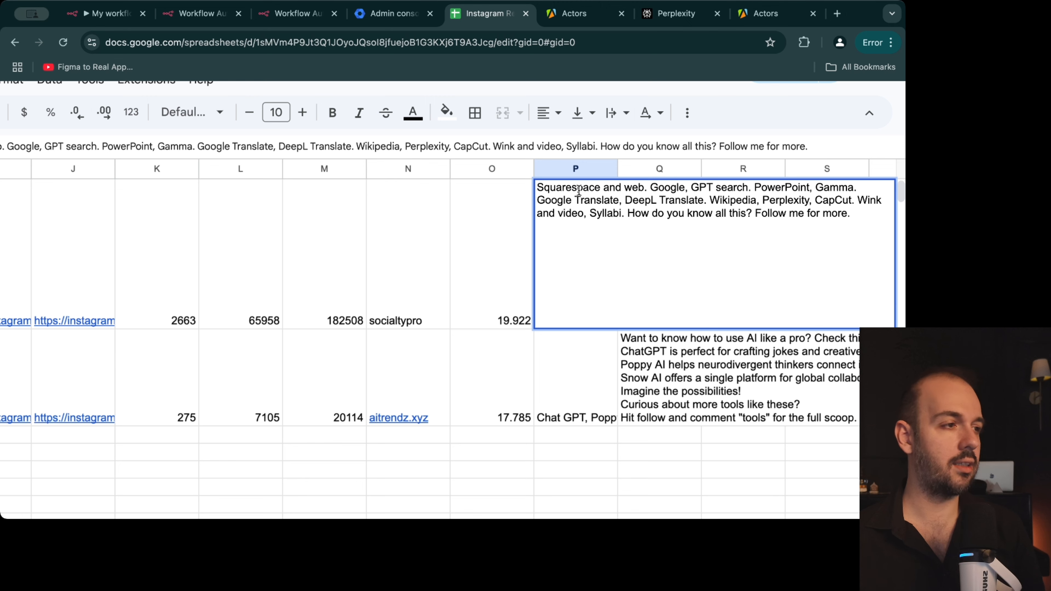
left_click_drag(543, 189, 705, 201)
left_click(461, 227)
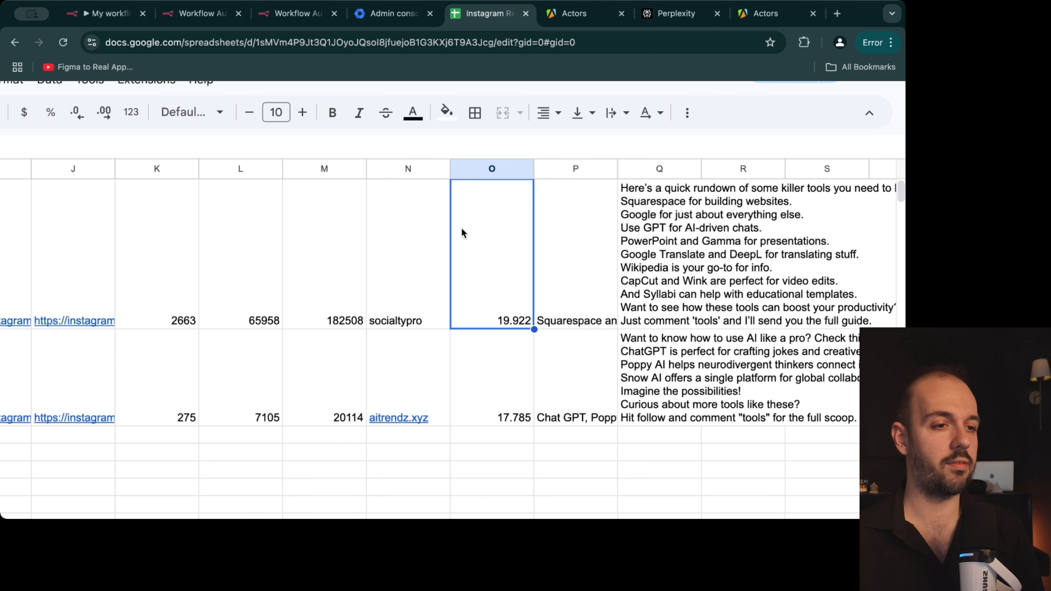
Step: Play the first reel from its videoUrl link in J2, then close the video and leave the cell unedited
scroll(337, 285, "left", 5)
left_click(302, 332)
double_click(302, 332)
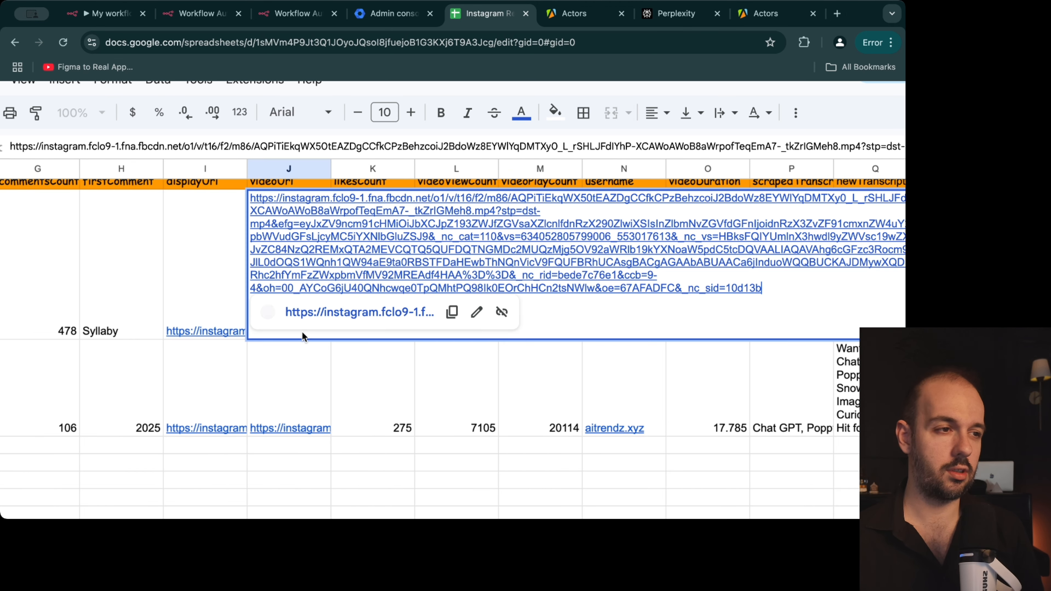
left_click(363, 313)
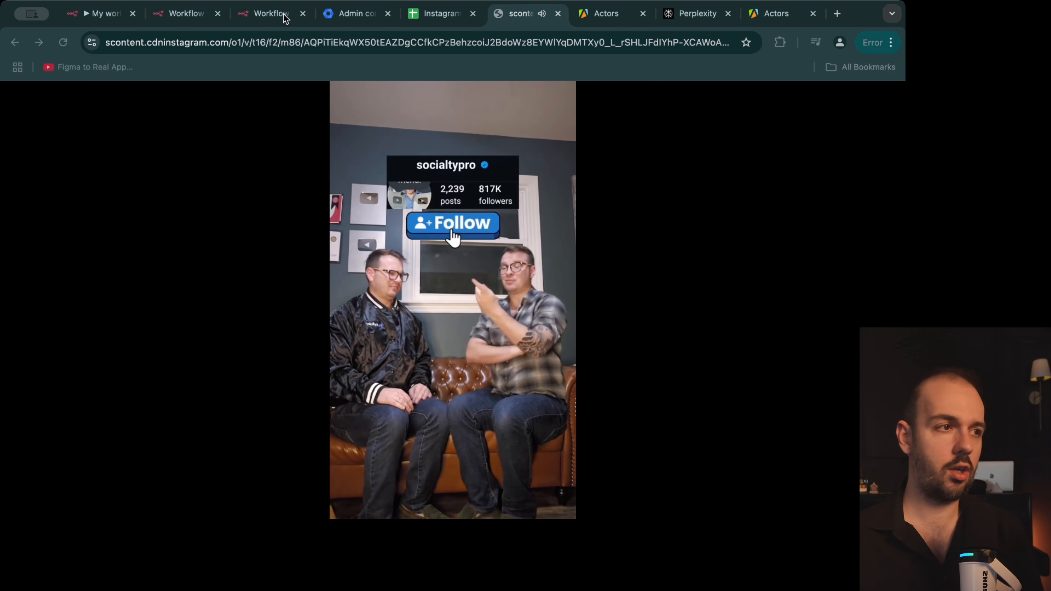
left_click(558, 13)
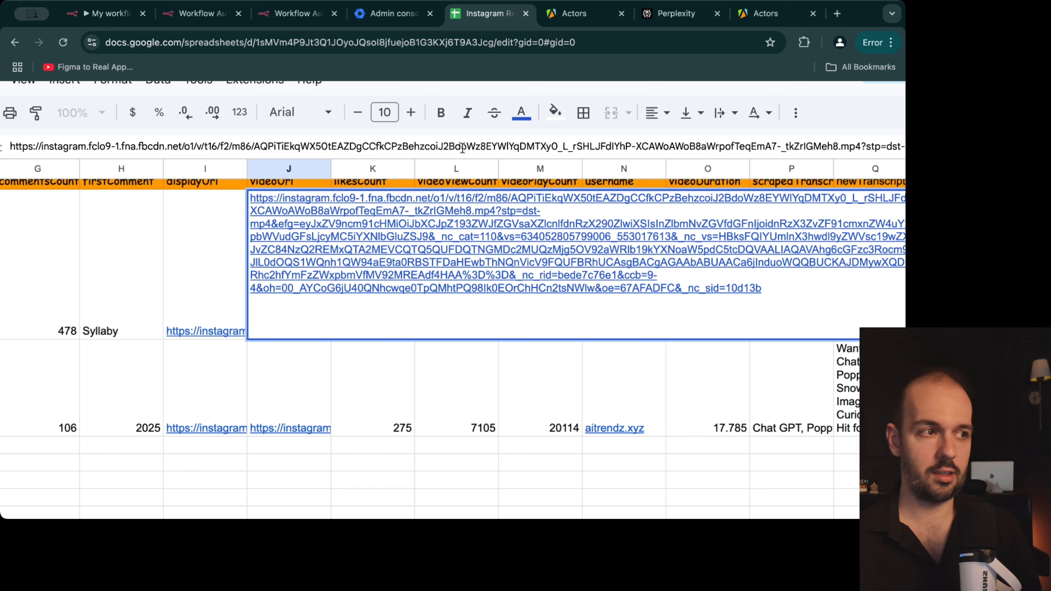
scroll(278, 213, "right", 1)
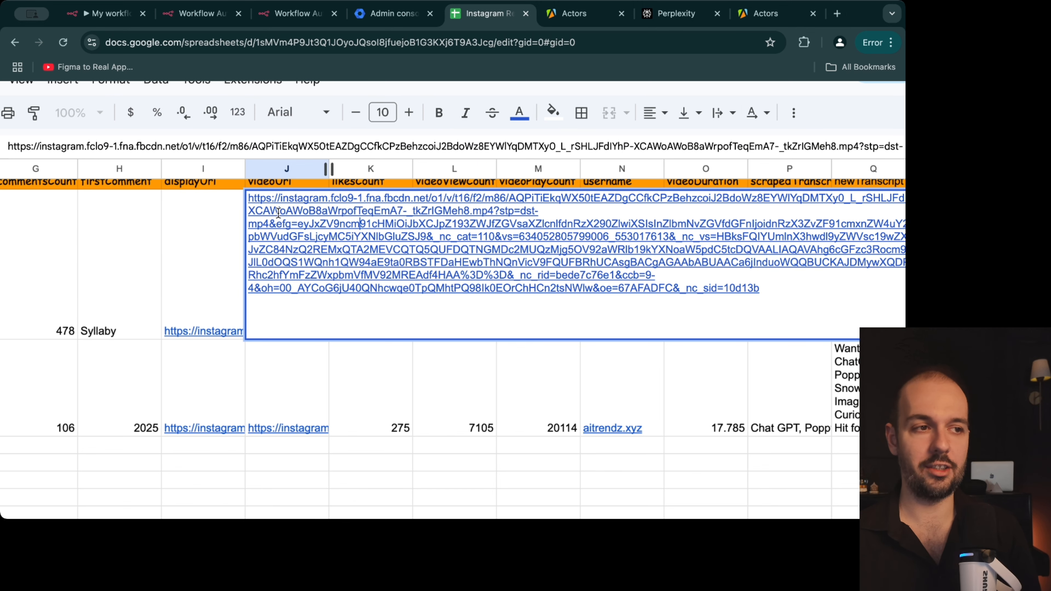
left_click(172, 276)
Step: Review the first reel's new script and its likes, video views, video plays and comments columns
scroll(516, 278, "right", 3)
scroll(497, 267, "right", 5)
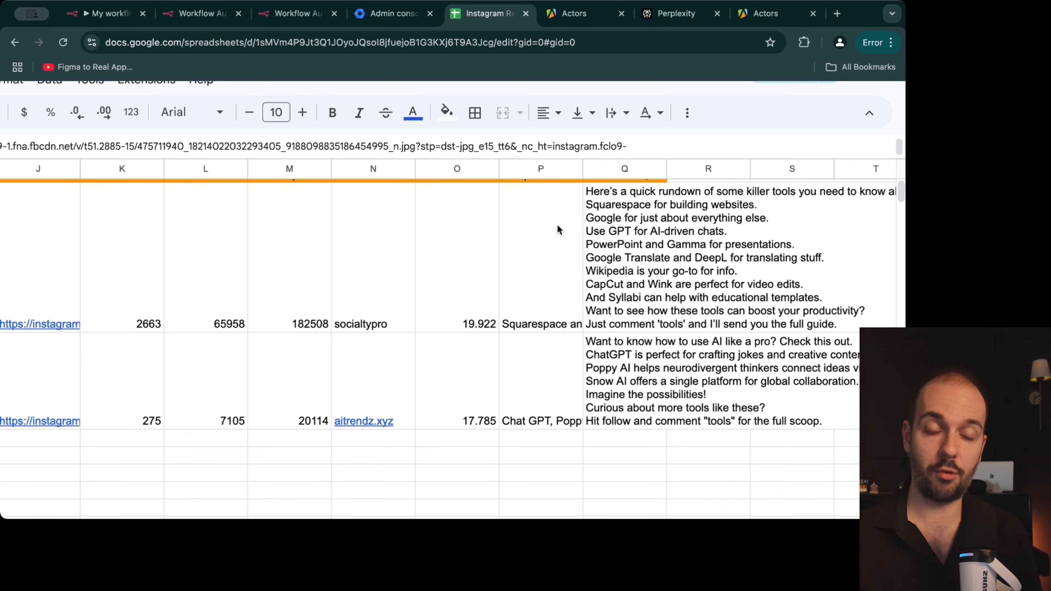
scroll(336, 269, "left", 5)
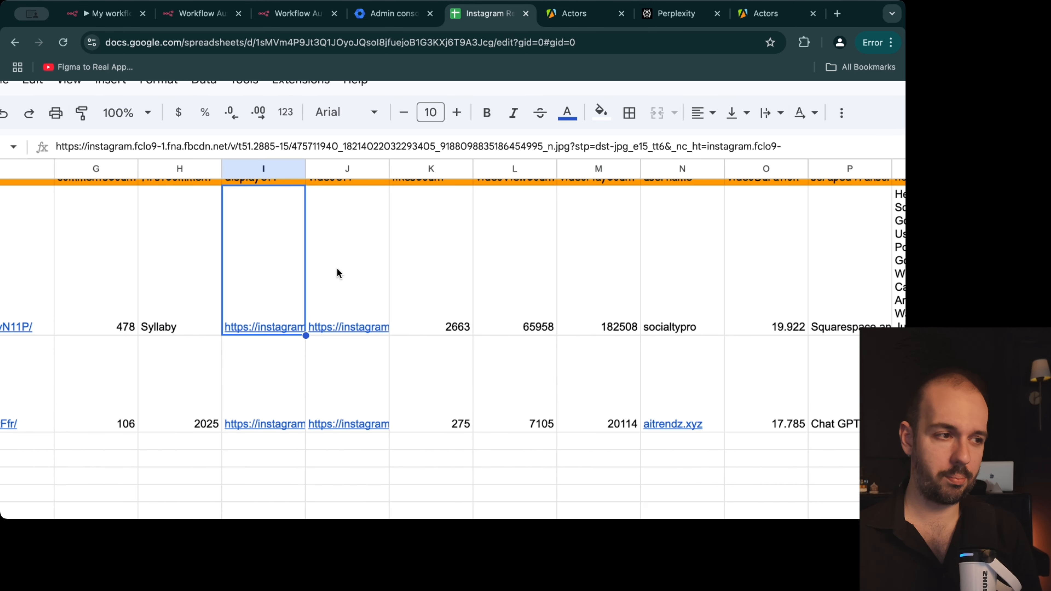
left_click(546, 293)
scroll(596, 230, "up", 2)
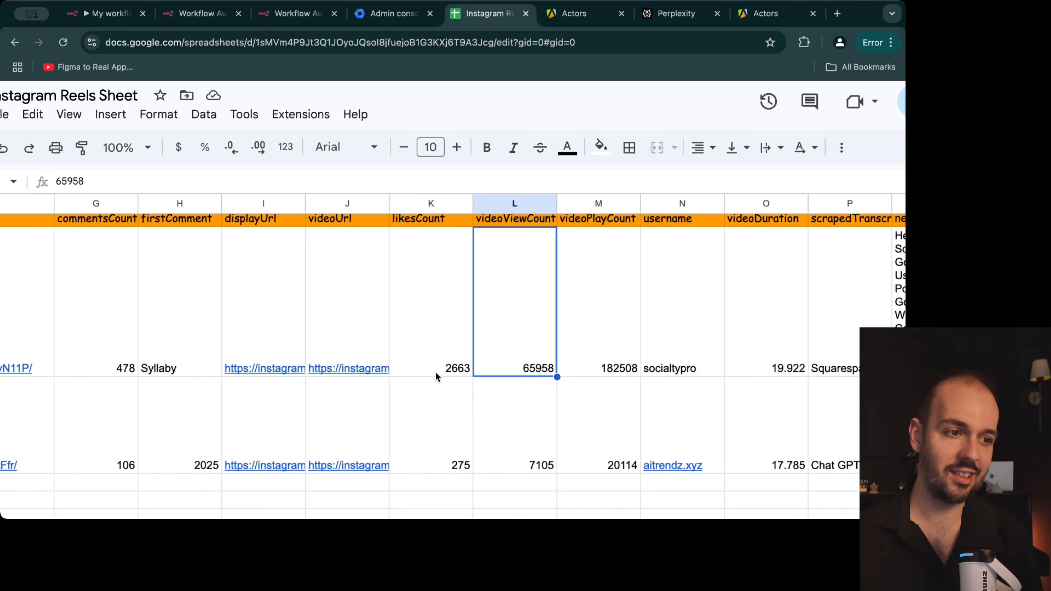
scroll(232, 367, "left", 5)
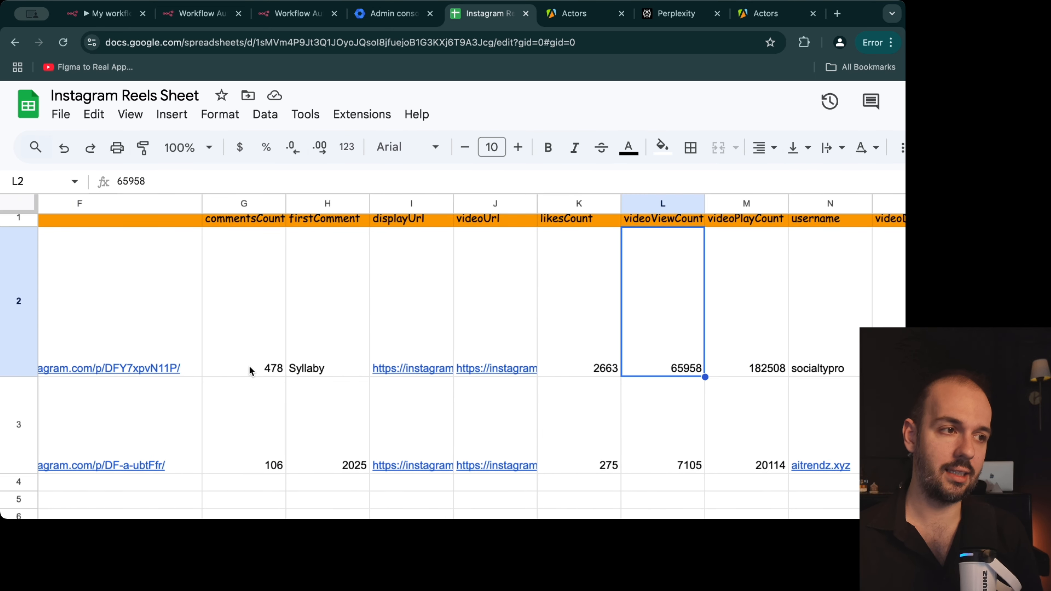
scroll(306, 368, "down", 2)
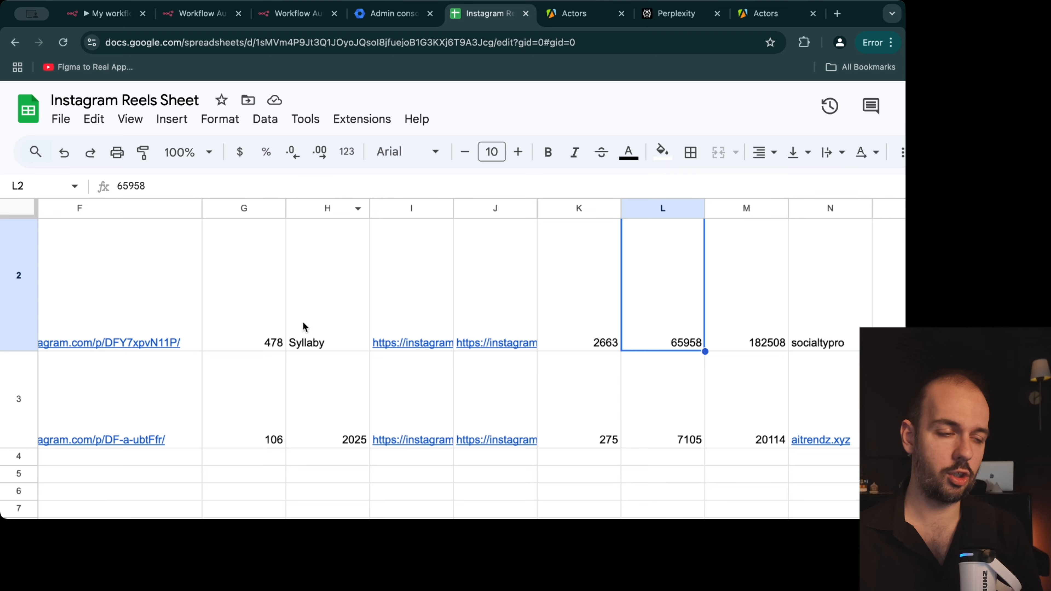
Step: Open the first reel's scraped transcript in P2 again to read it, then leave the cell
scroll(435, 330, "right", 10)
left_click(410, 284)
scroll(618, 265, "right", 2)
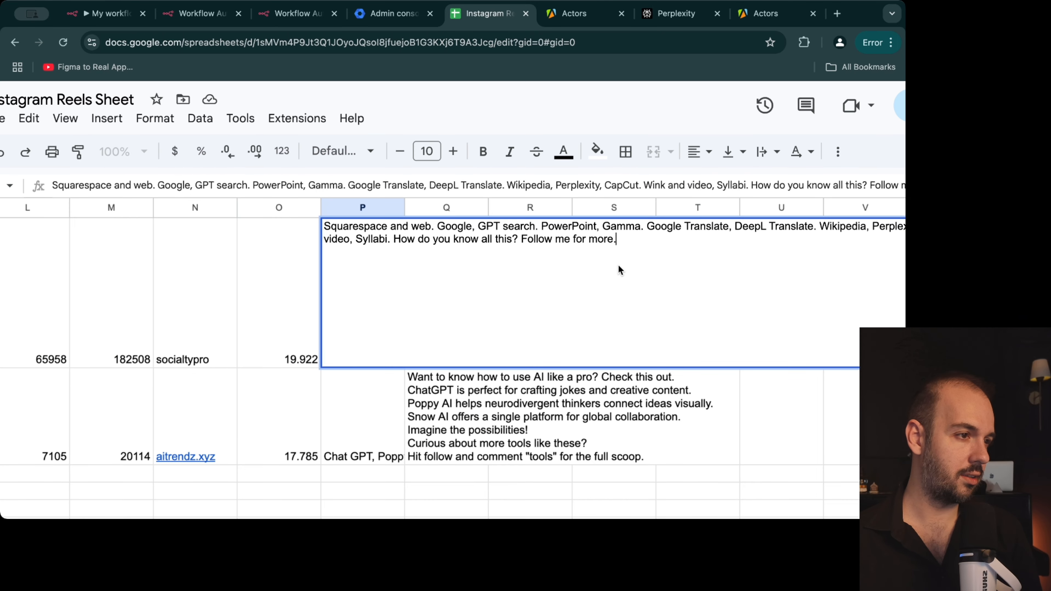
scroll(172, 279, "left", 5)
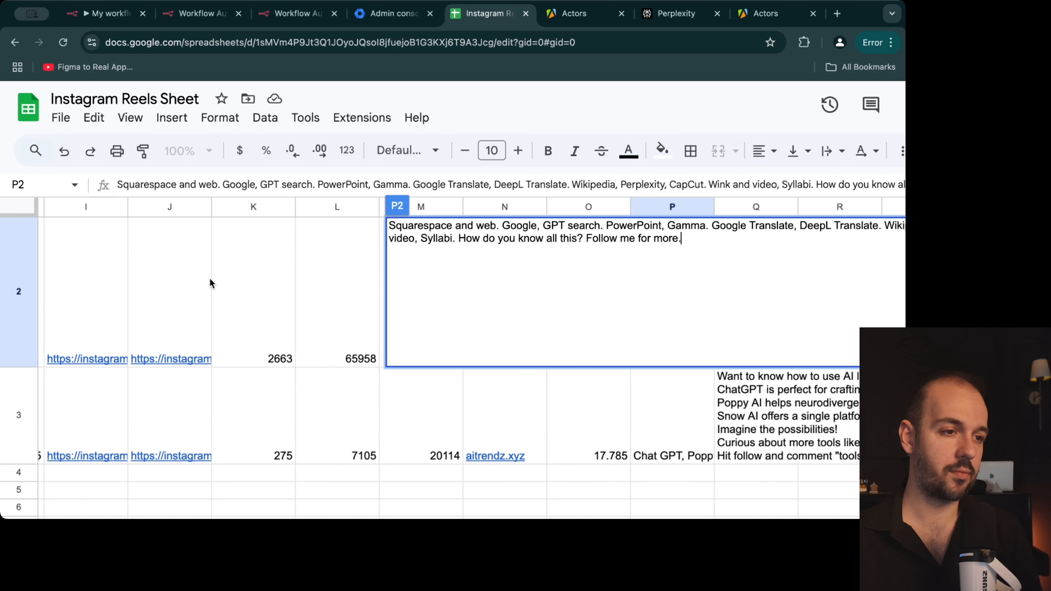
left_click(210, 278)
Step: Look over both reels' rows across the columns from shortCode and caption to newTranscript
scroll(269, 290, "left", 5)
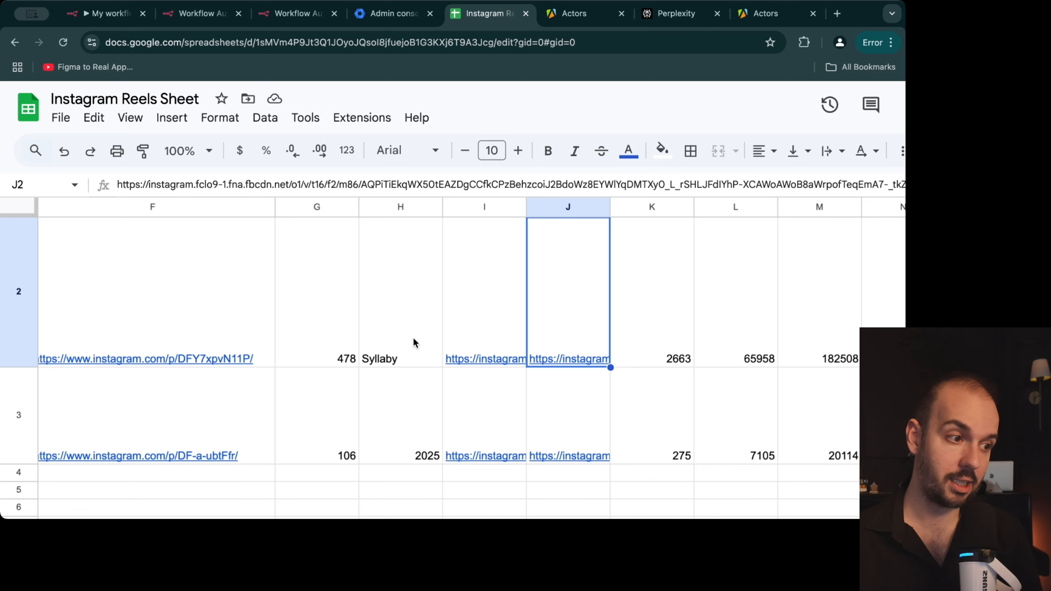
scroll(413, 339, "right", 5)
scroll(413, 339, "up", 2)
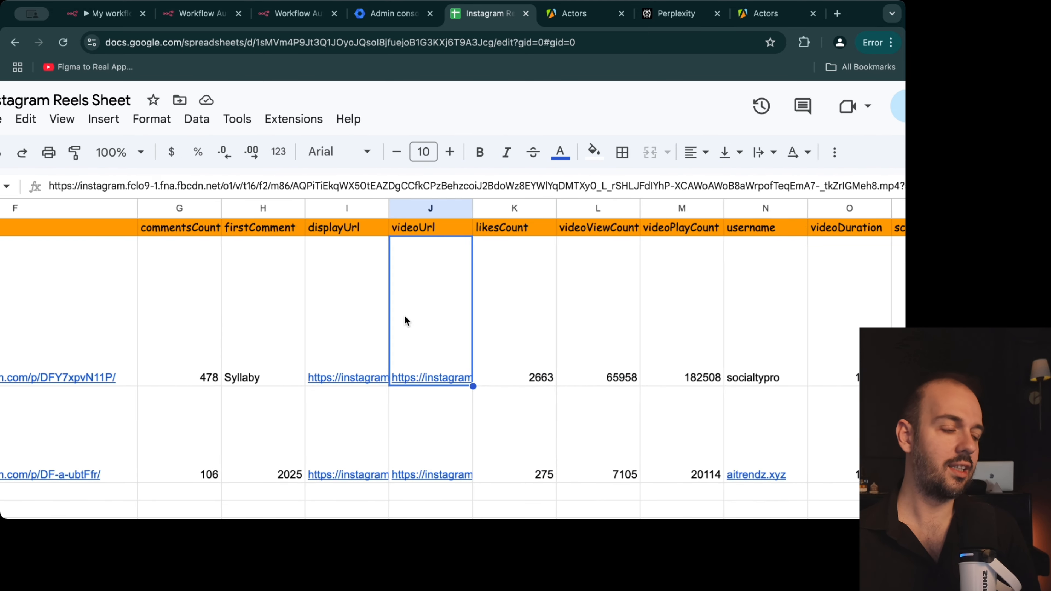
scroll(414, 321, "right", 5)
scroll(481, 352, "left", 2)
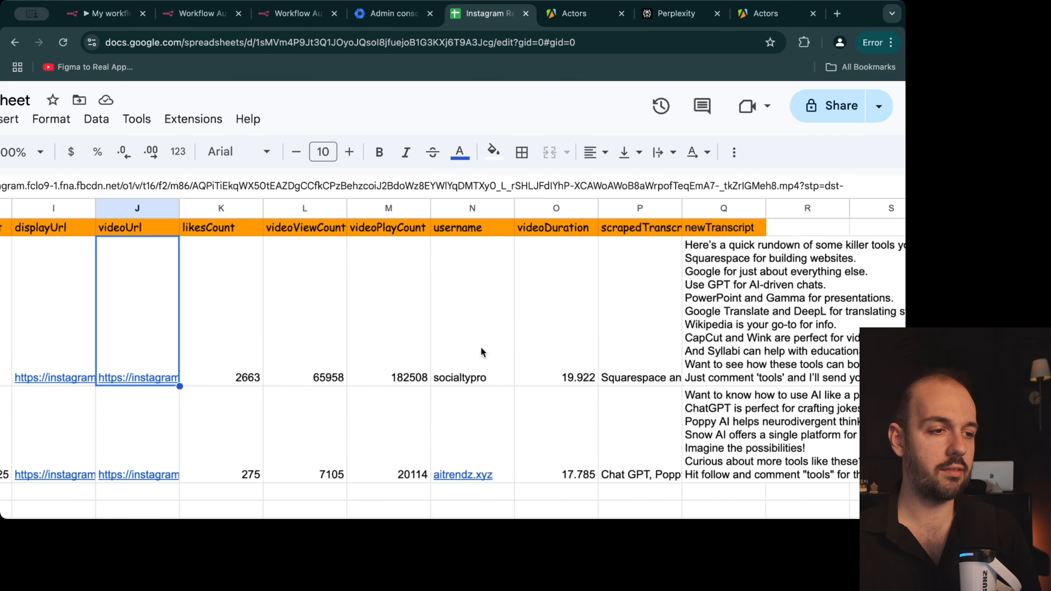
scroll(481, 351, "left", 10)
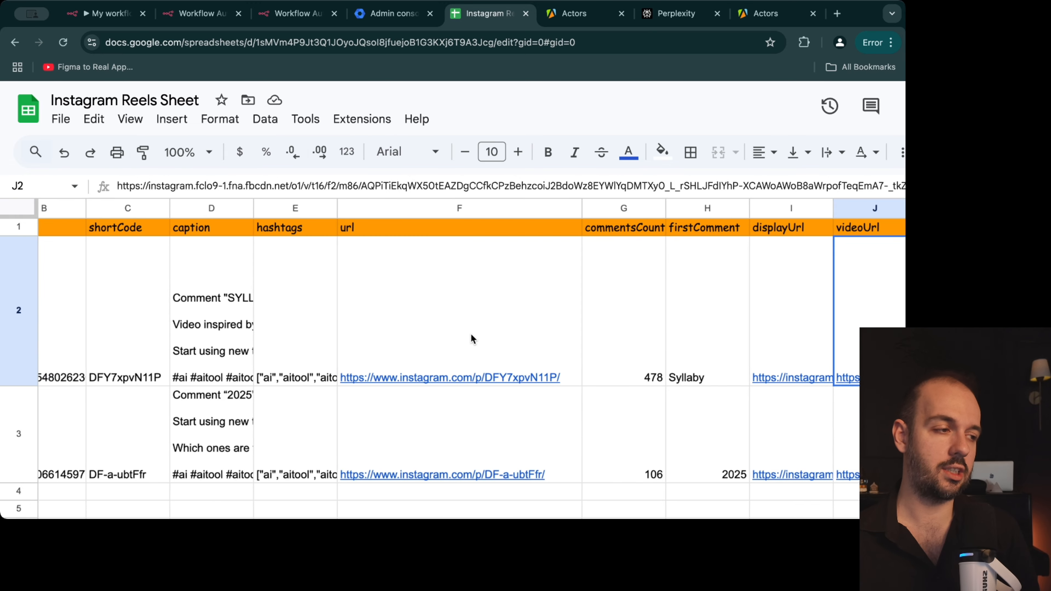
Step: Play the second reel from its videoUrl link in J3, then close the video
scroll(470, 336, "right", 5)
scroll(462, 338, "down", 5)
left_click(420, 266)
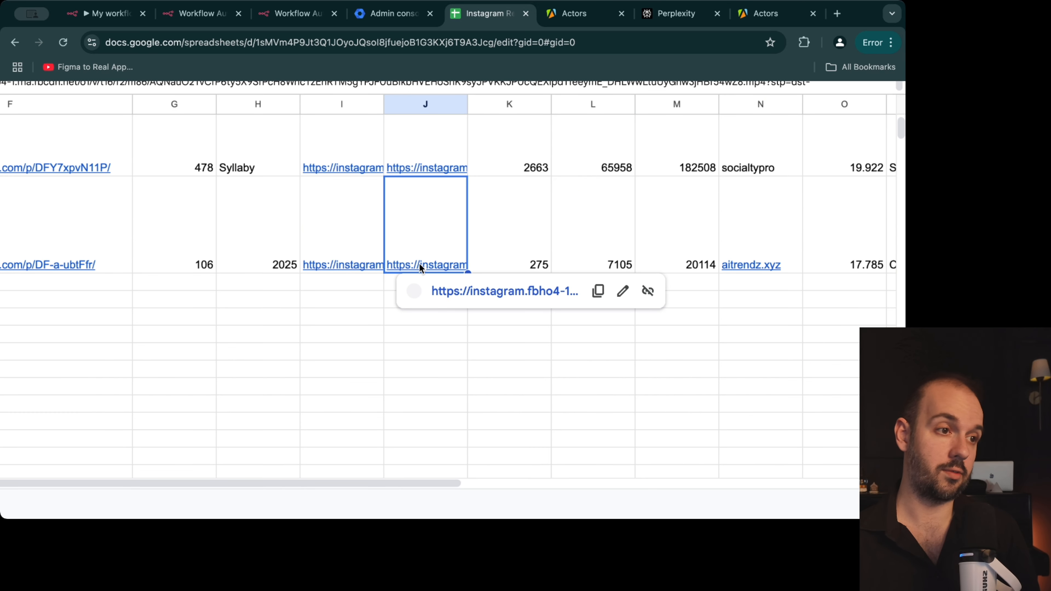
left_click(502, 296)
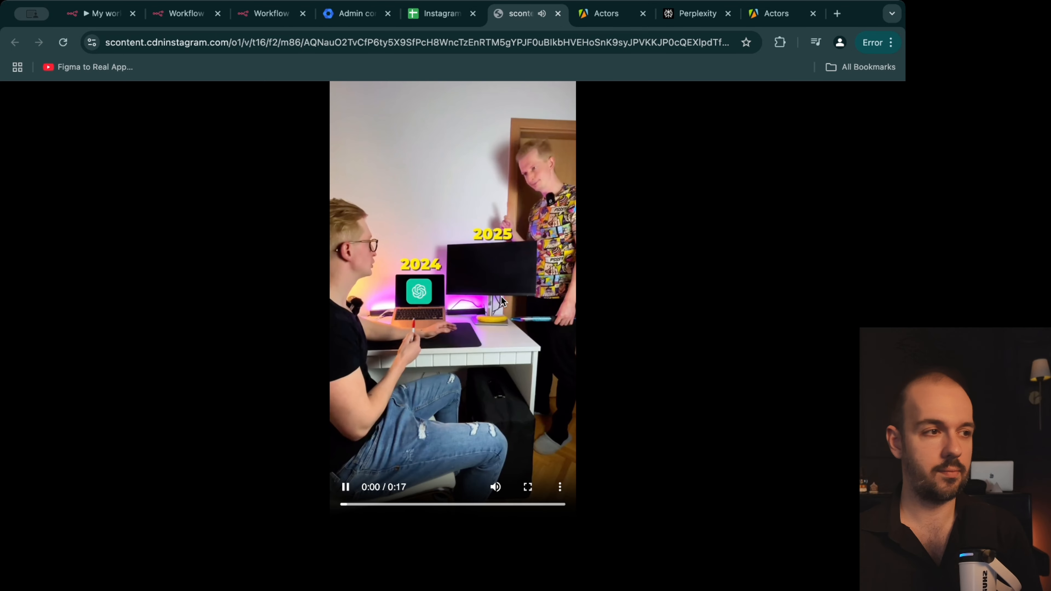
left_click(558, 14)
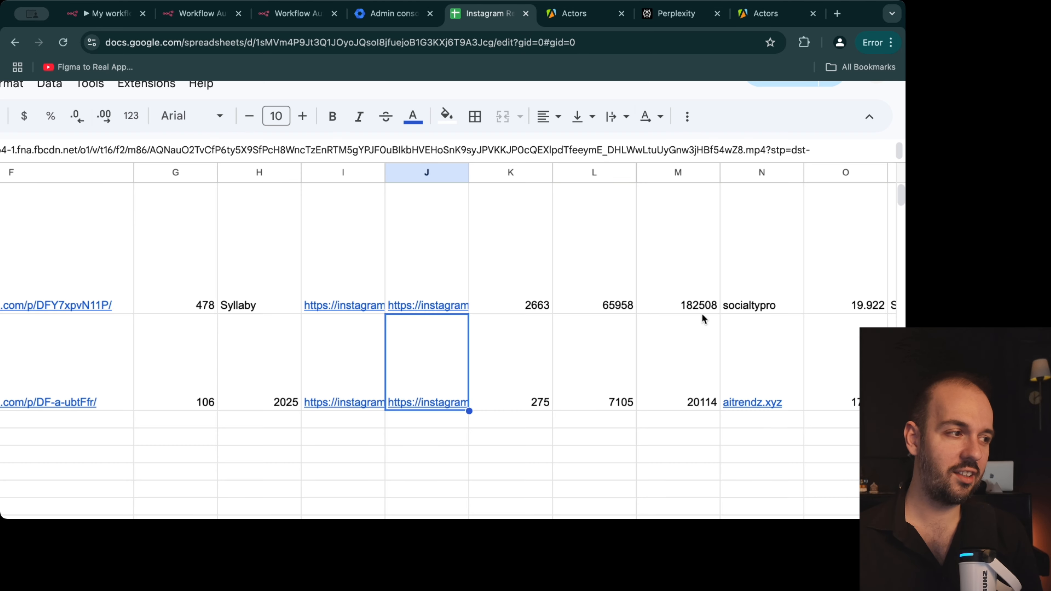
Step: Examine both reels' engagement figures together with their scraped transcripts and new scripts
scroll(577, 367, "left", 2)
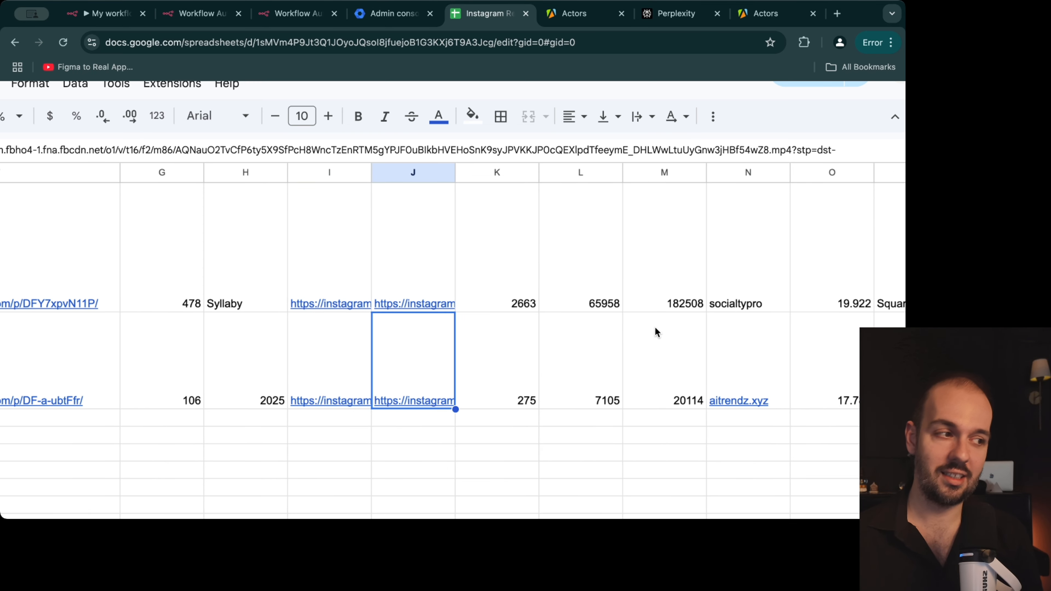
scroll(655, 327, "right", 2)
scroll(521, 331, "left", 4)
scroll(521, 331, "right", 3)
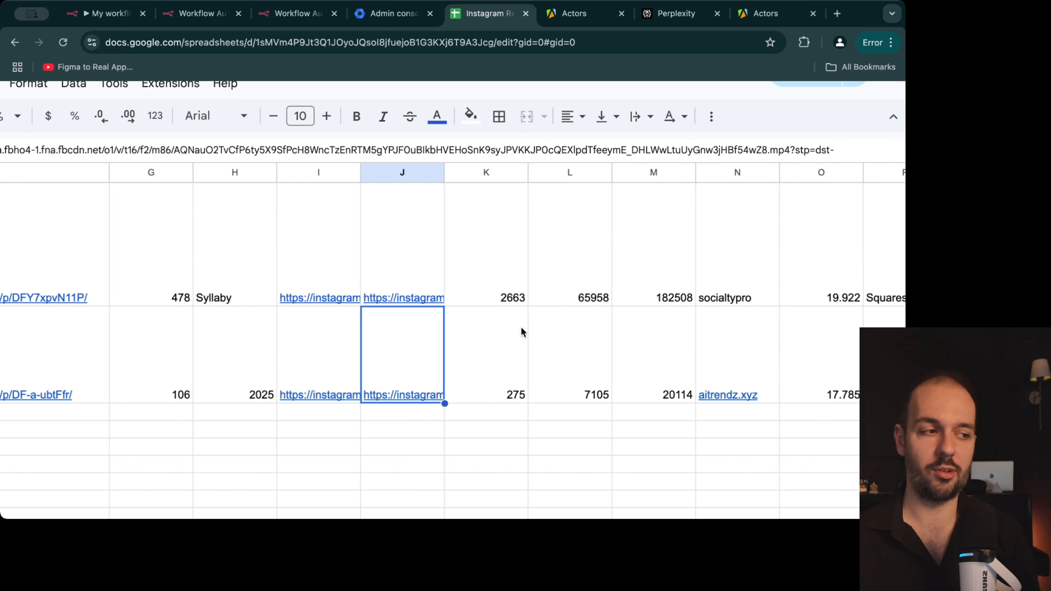
scroll(522, 331, "right", 2)
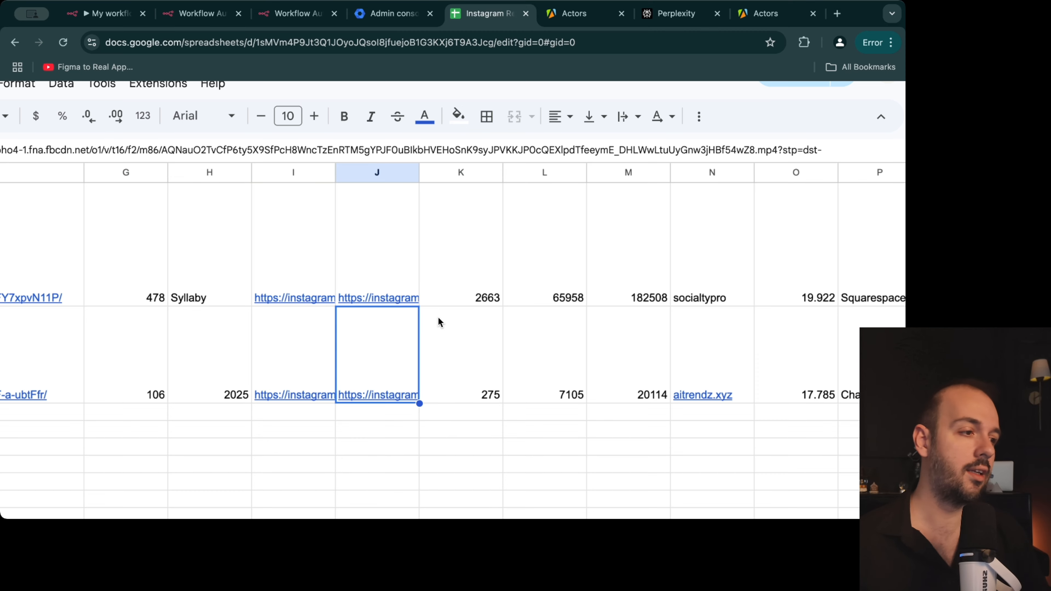
scroll(537, 355, "right", 6)
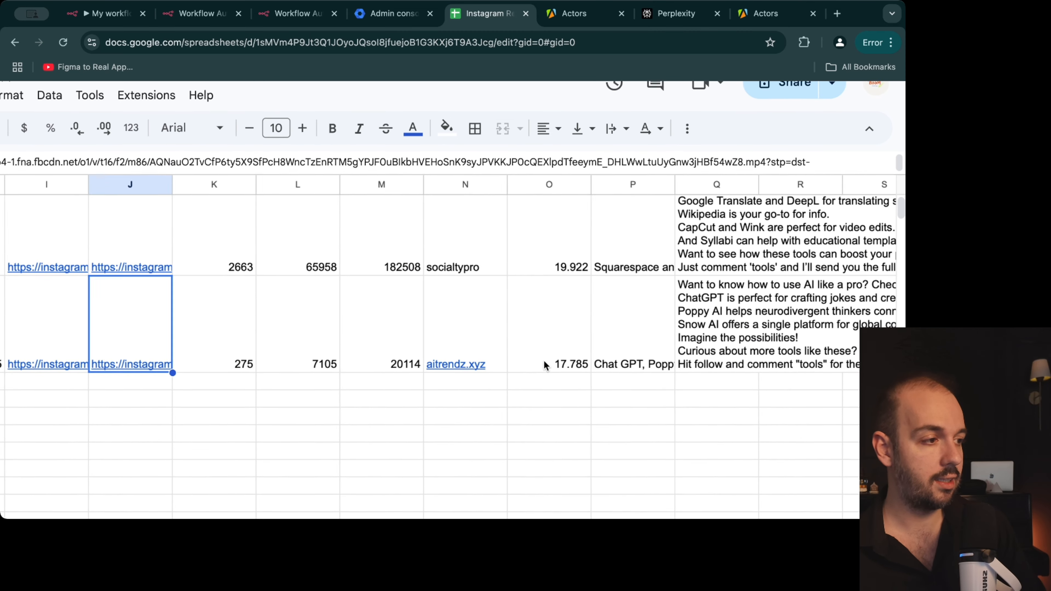
Step: Open the first reel's scraped transcript in P2 to read it, then leave the cell and view the new scripts
scroll(619, 336, "right", 3)
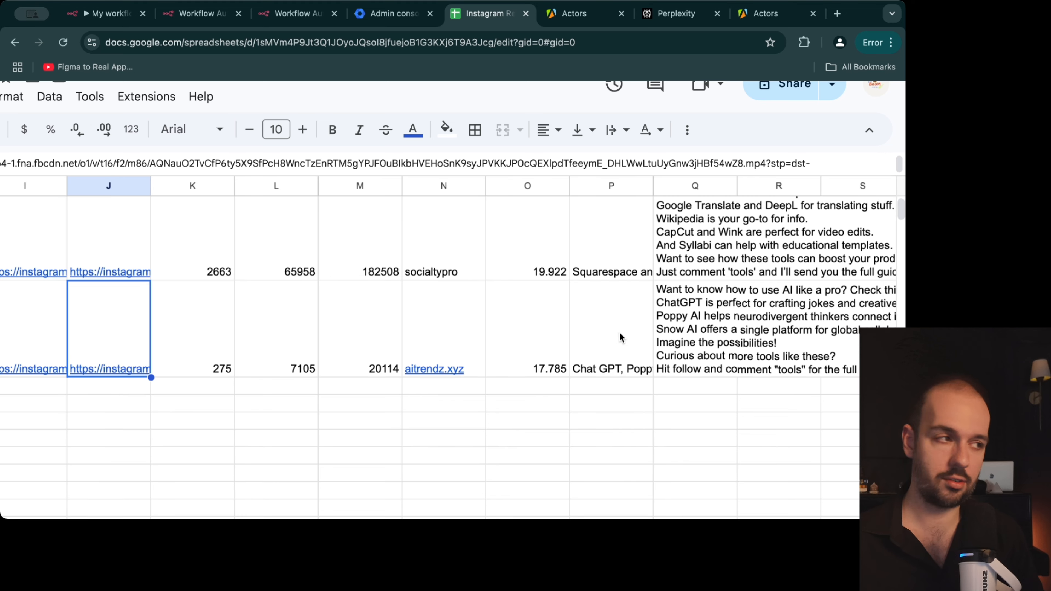
double_click(540, 259)
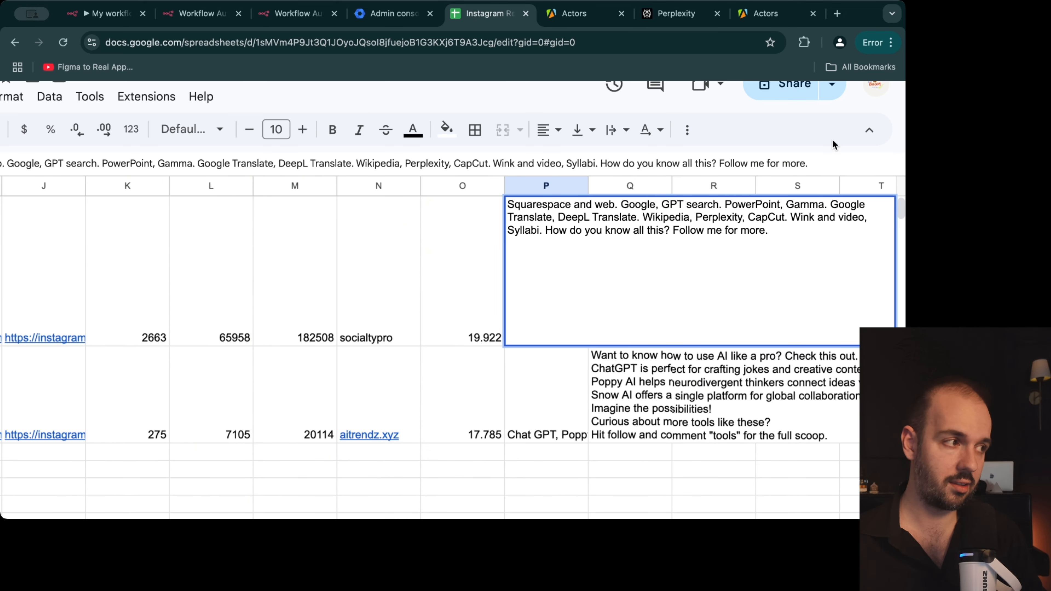
left_click(447, 367)
scroll(721, 307, "right", 4)
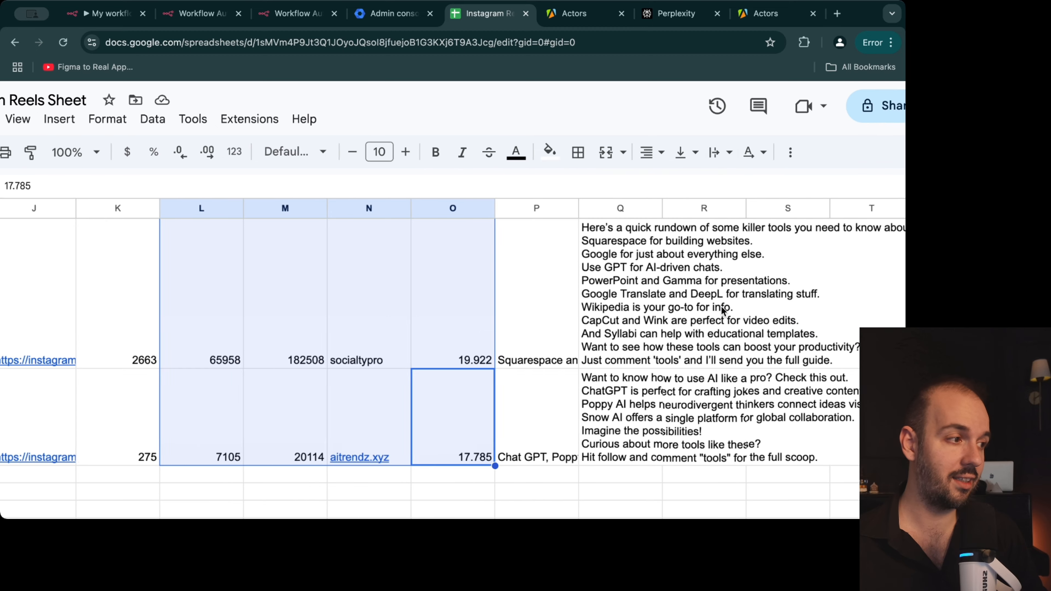
scroll(721, 309, "right", 4)
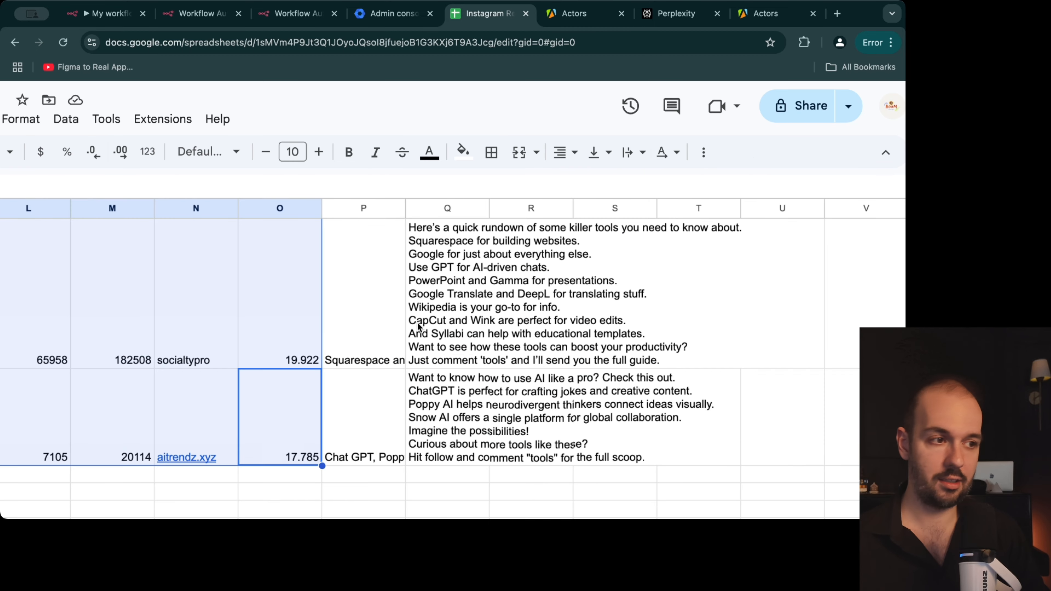
Step: Check the scraped transcript in P2 against the new script, then open the script in Q2 to read it
left_click(392, 312)
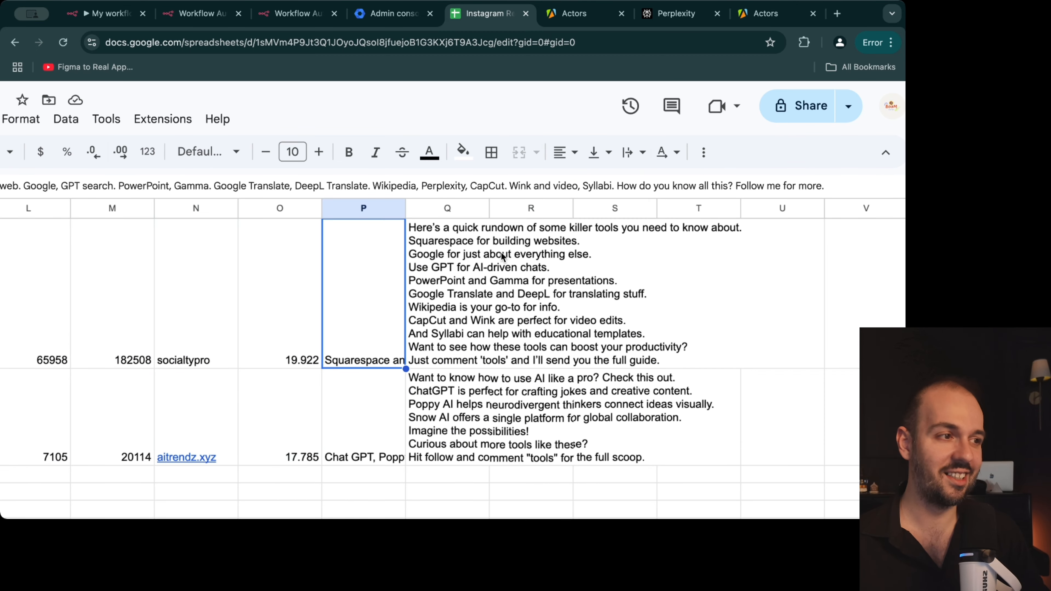
left_click(521, 273)
left_click(445, 270)
key("Return")
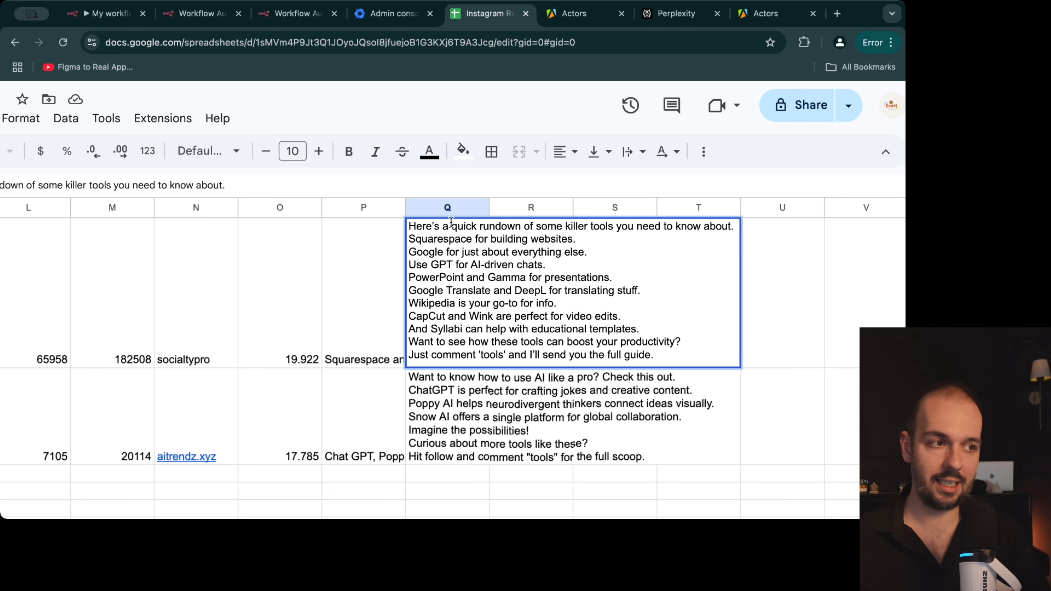
Step: Leave the new script and reopen the original transcript in P2 for comparison, then exit the cell
left_click(307, 265)
left_click(334, 261)
double_click(334, 261)
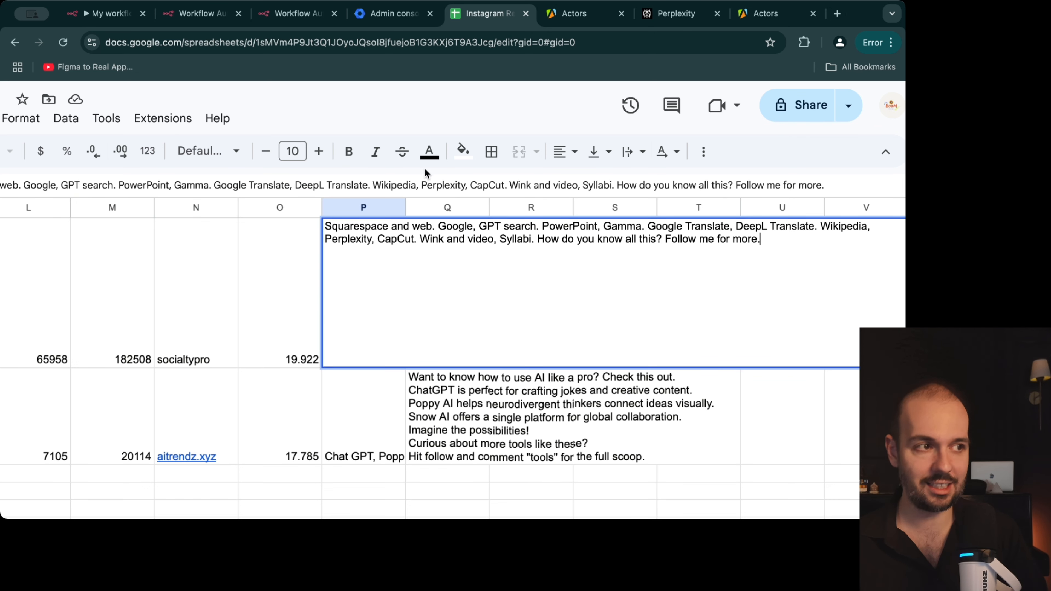
left_click(494, 374)
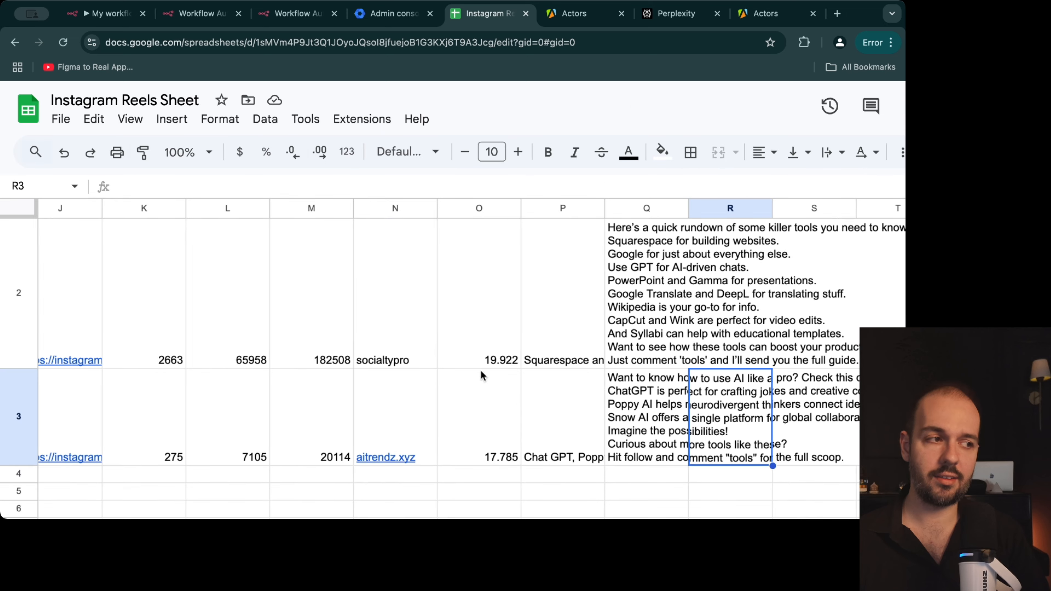
Step: Compare both reels' new scripts in column Q, then read the first reel's transcript in P2 once more and leave it
scroll(532, 296, "right", 3)
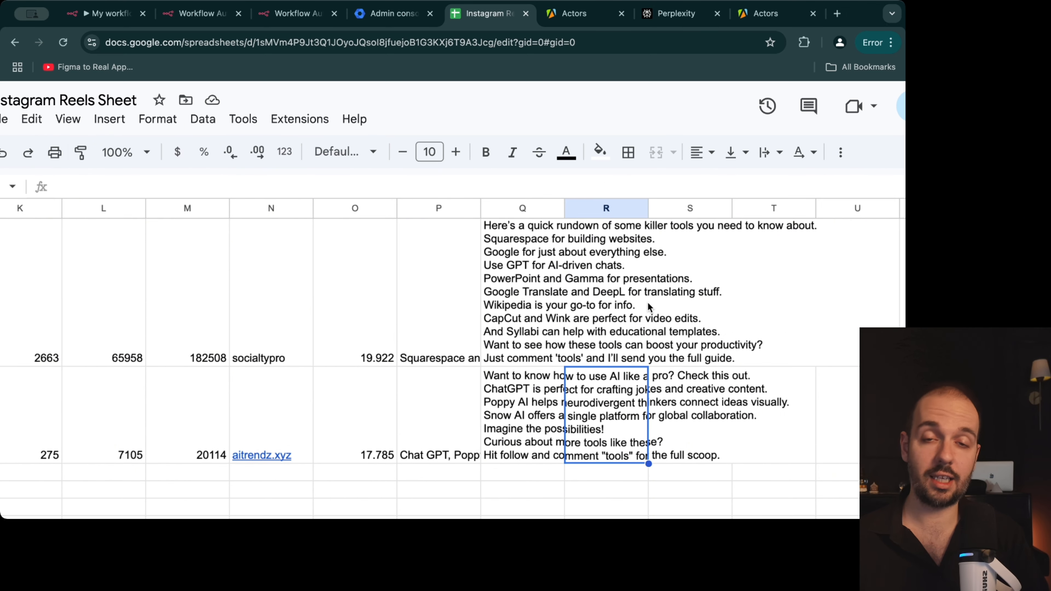
scroll(620, 303, "left", 2)
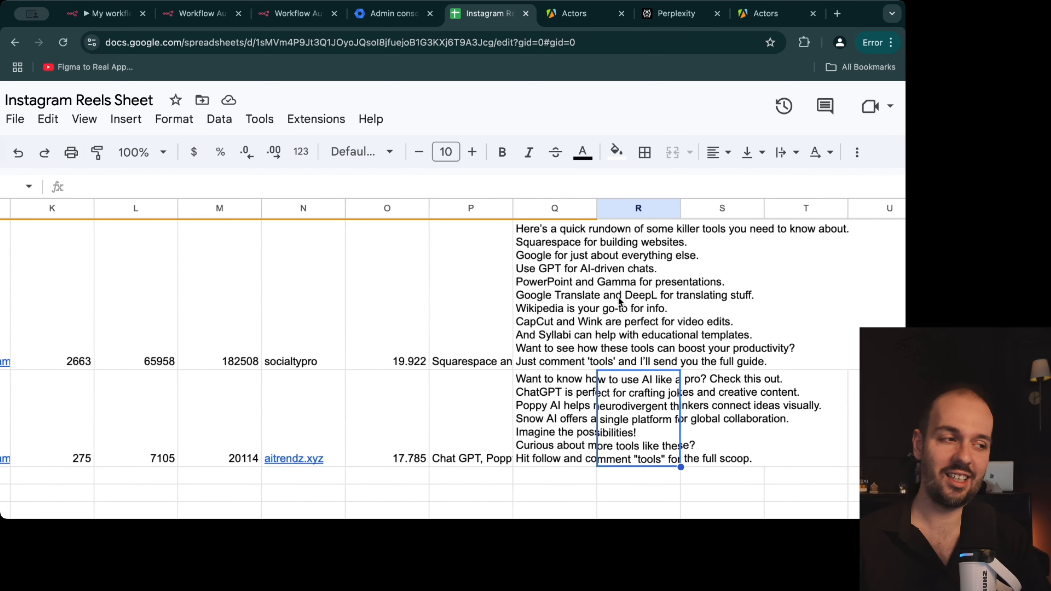
scroll(393, 348, "right", 3)
double_click(392, 348)
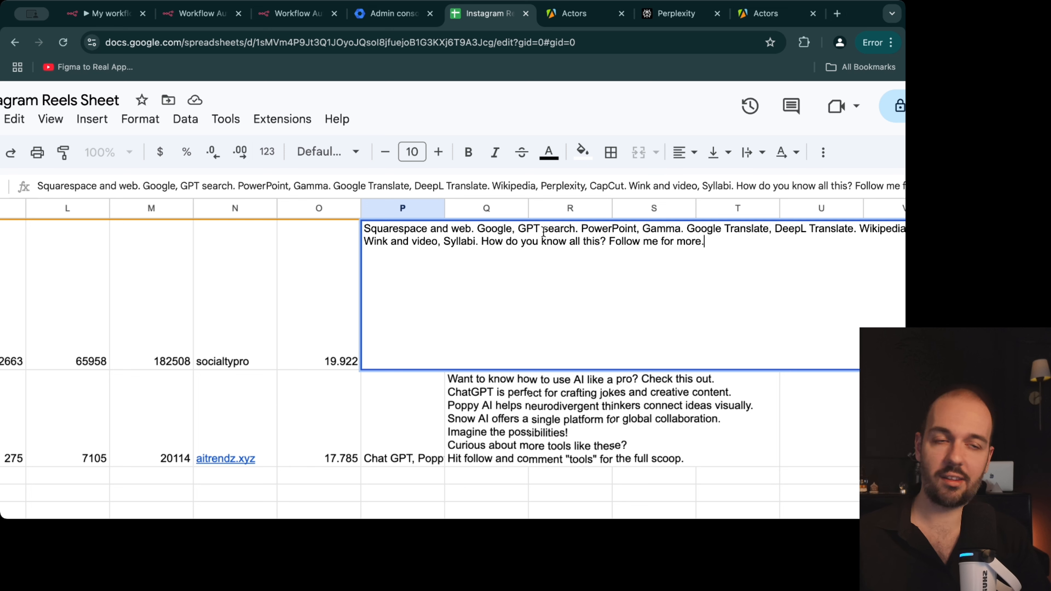
left_click(607, 431)
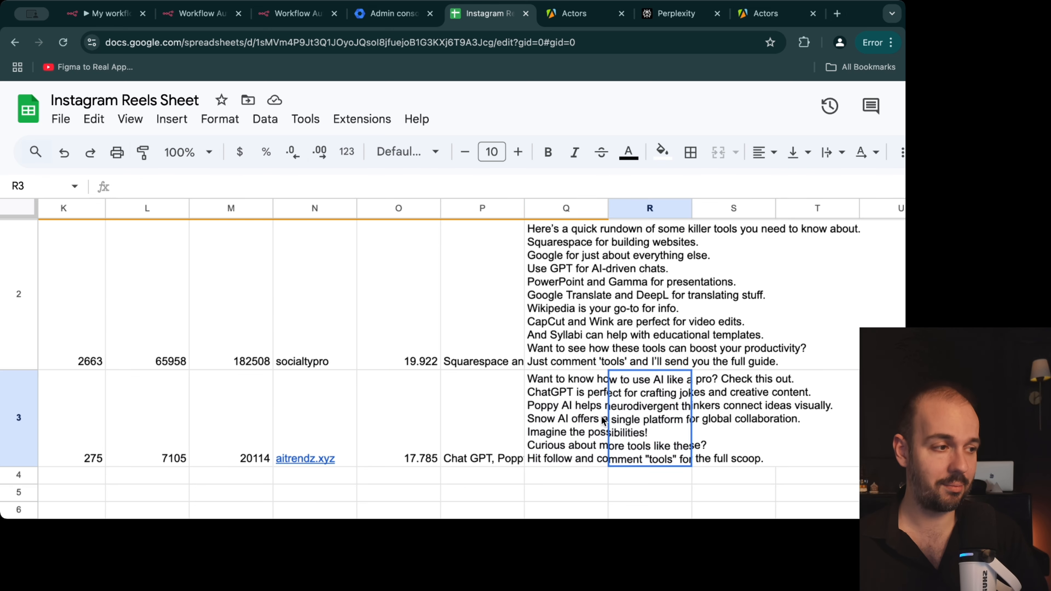
Step: Open the first reel's rewritten script in Q2 to read it in full, then leave the cell
left_click_drag(603, 420, 600, 420)
scroll(536, 257, "right", 3)
left_click(535, 257)
left_click(417, 269)
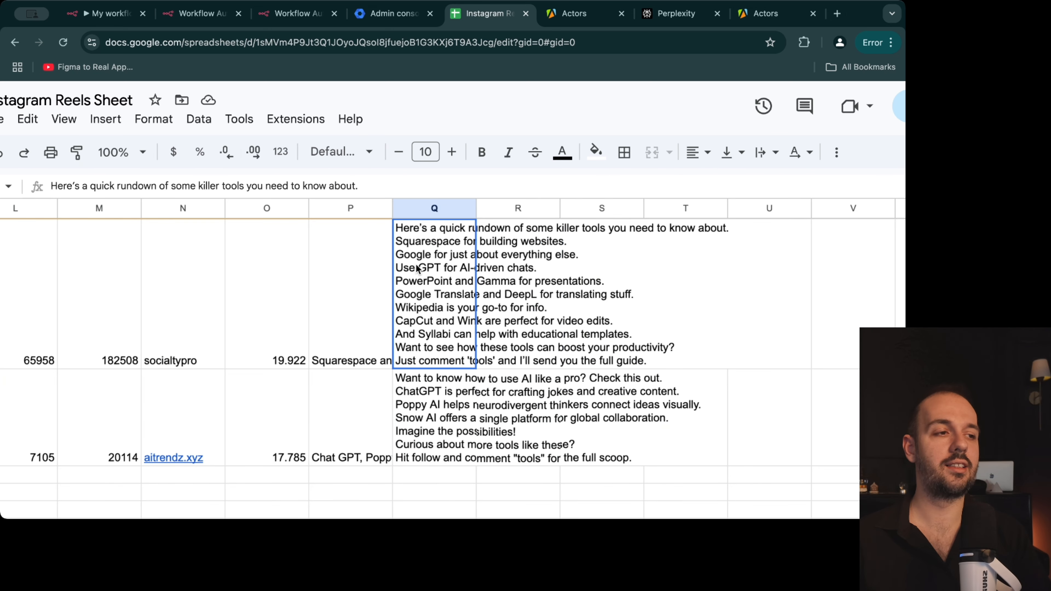
double_click(417, 268)
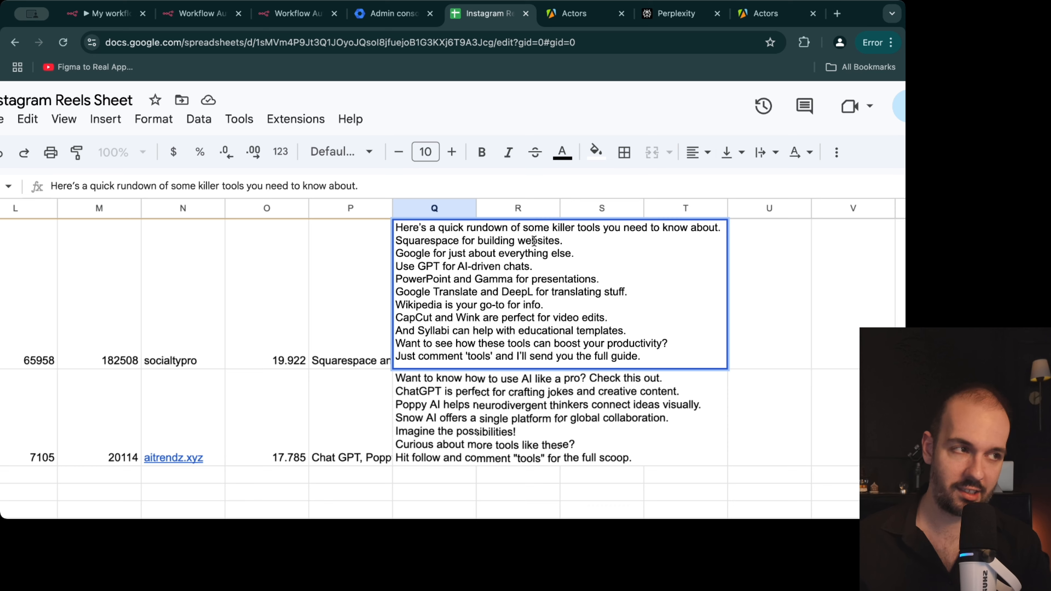
left_click(521, 410)
Step: Widen caption column D to show more of the text, then select the first reel's hashtags cell E2
scroll(521, 411, "left", 10)
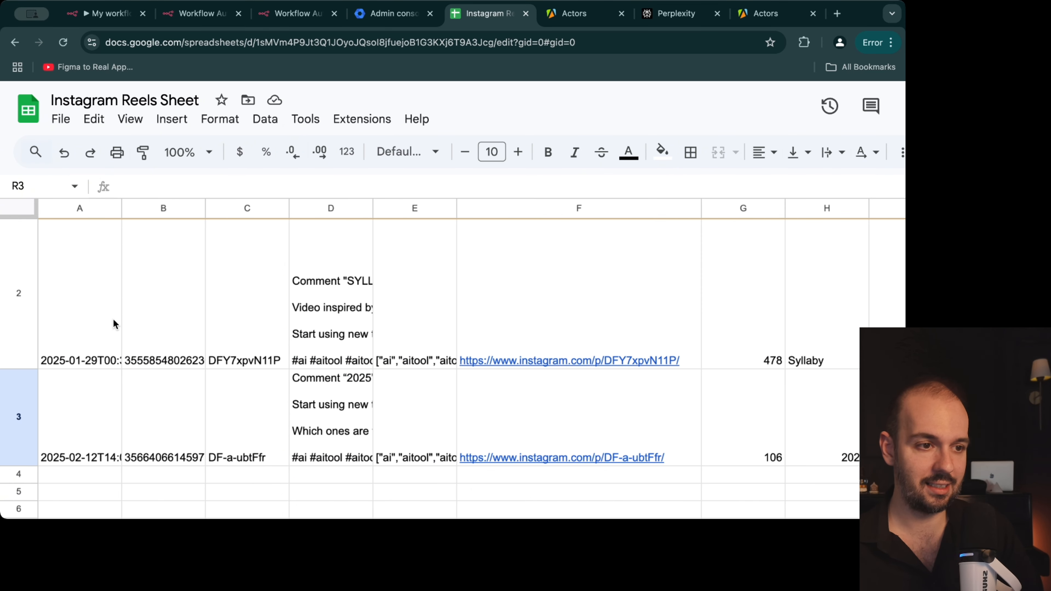
scroll(231, 318, "right", 2)
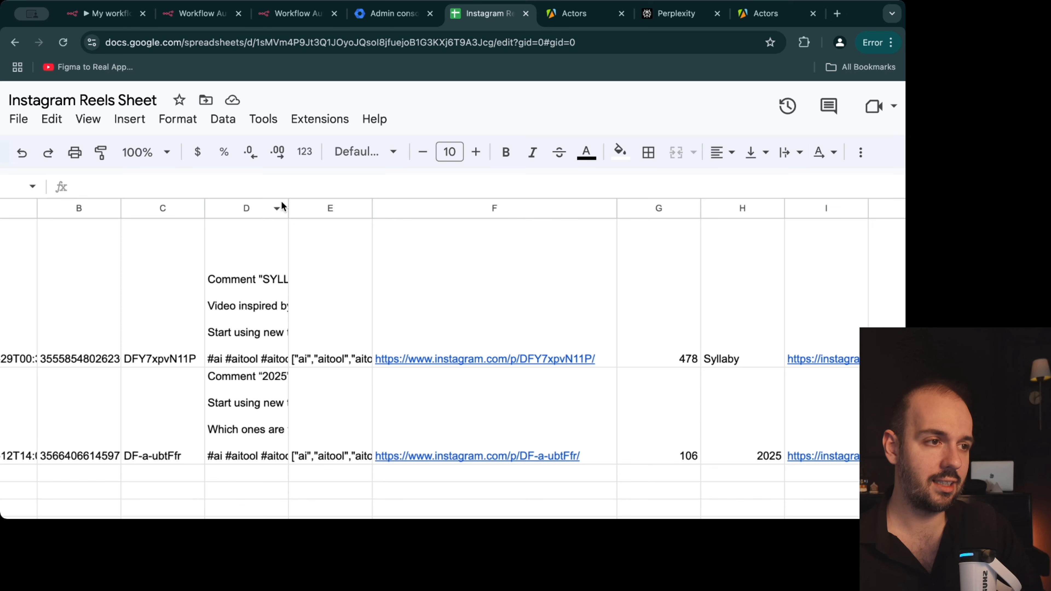
left_click_drag(288, 208, 405, 208)
scroll(392, 314, "right", 3)
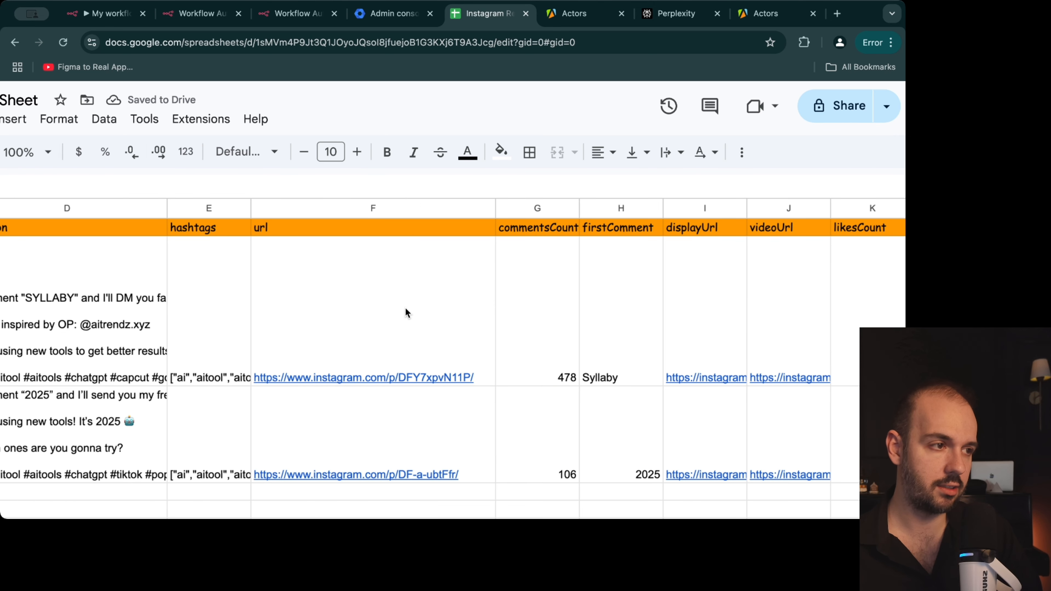
scroll(384, 284, "right", 2)
left_click(81, 253)
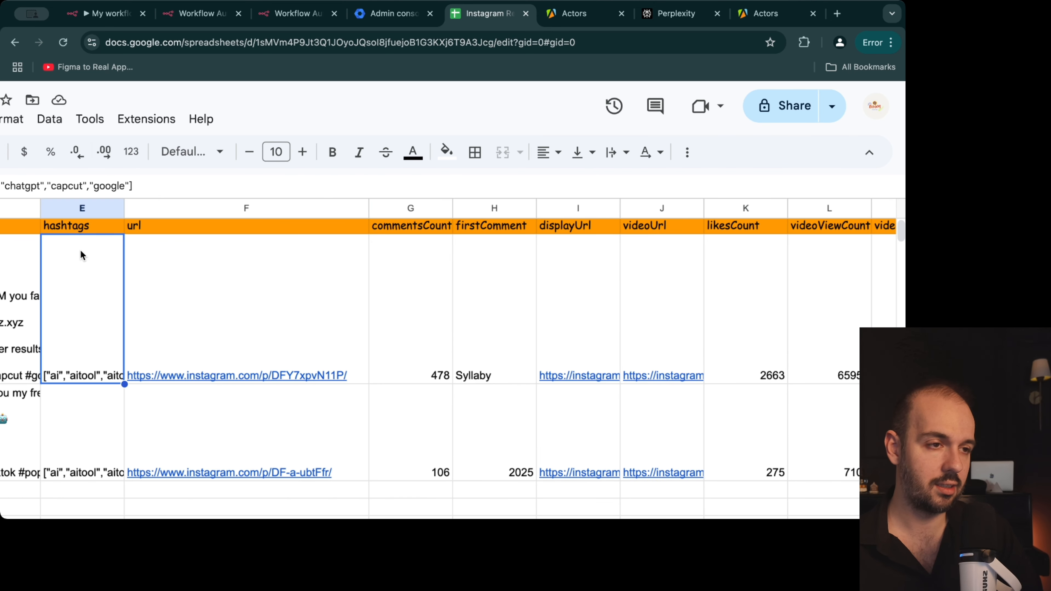
Step: Switch to My workflow 4 in n8n and examine the Run Actor Synchronously node's output in Schema view, then return to the canvas
left_click(96, 20)
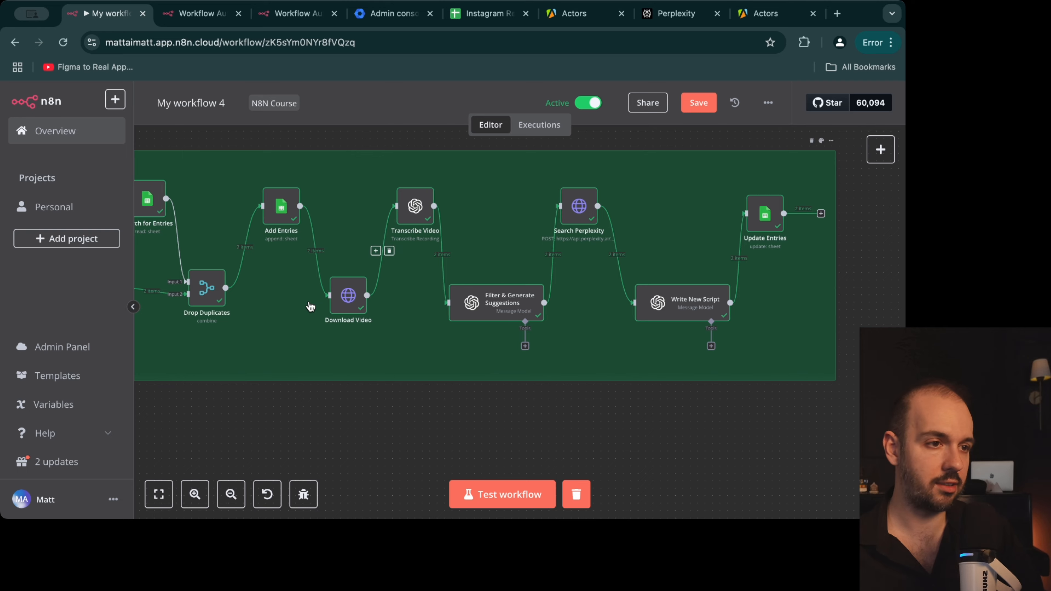
scroll(307, 300, "left", 3)
scroll(242, 281, "left", 2)
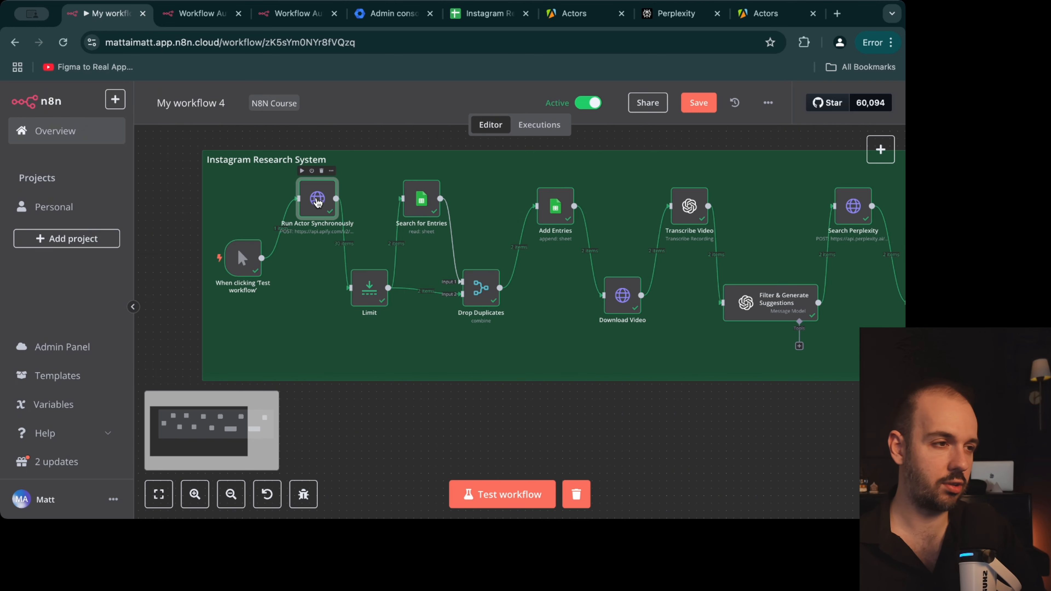
double_click(317, 199)
left_click(802, 139)
scroll(739, 253, "down", 3)
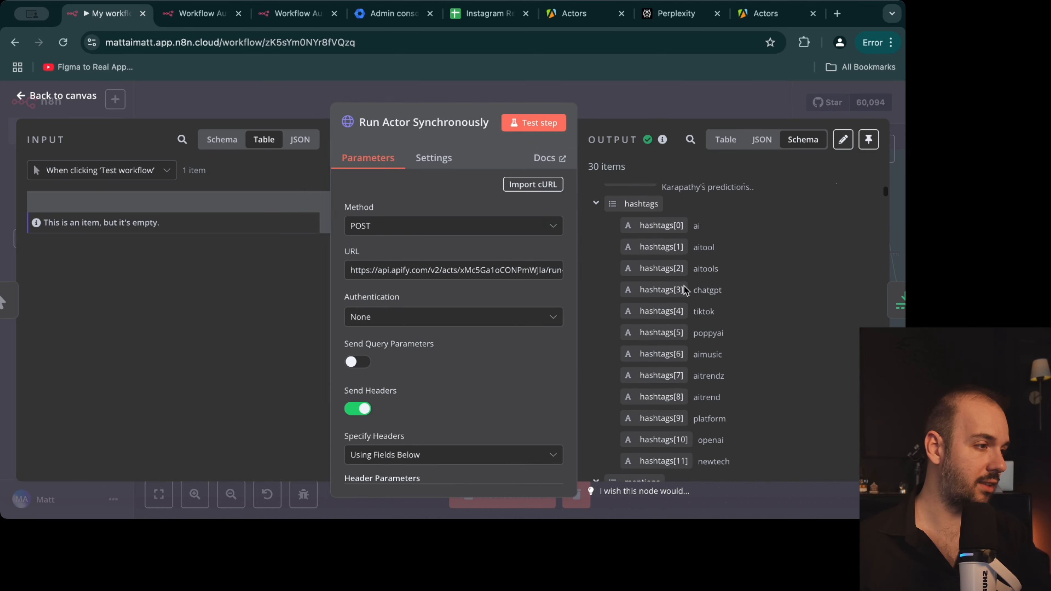
scroll(703, 209, "down", 4)
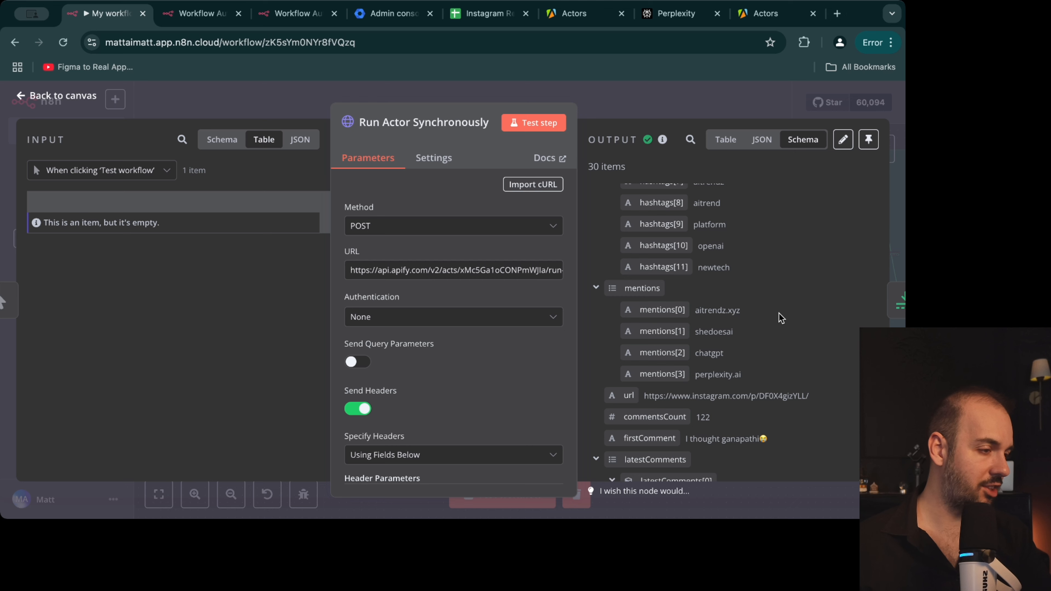
scroll(778, 315, "down", 3)
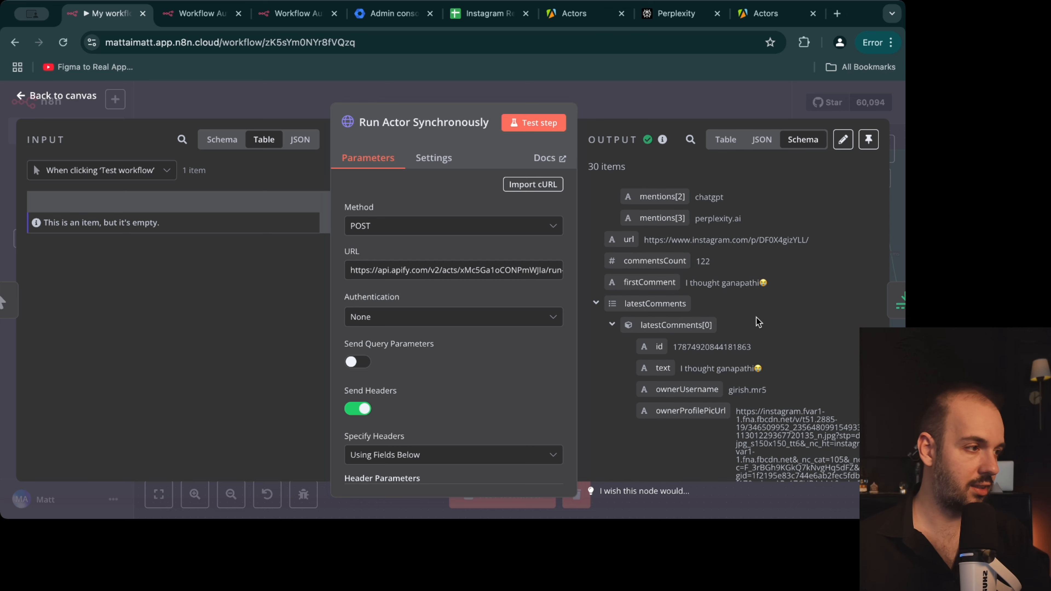
scroll(811, 298, "down", 5)
scroll(804, 312, "down", 1)
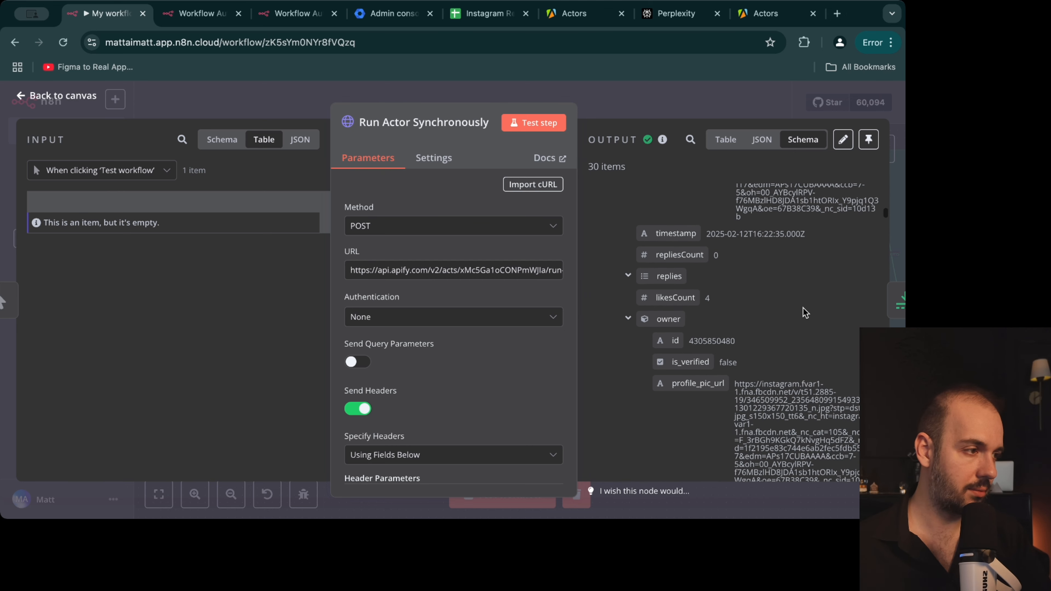
scroll(817, 287, "down", 10)
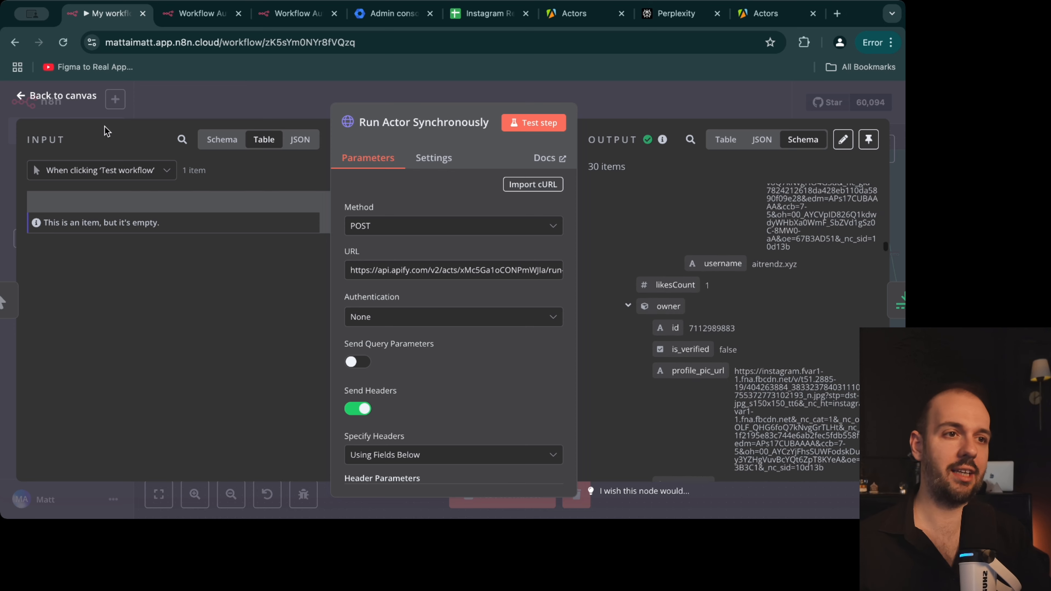
key("Escape")
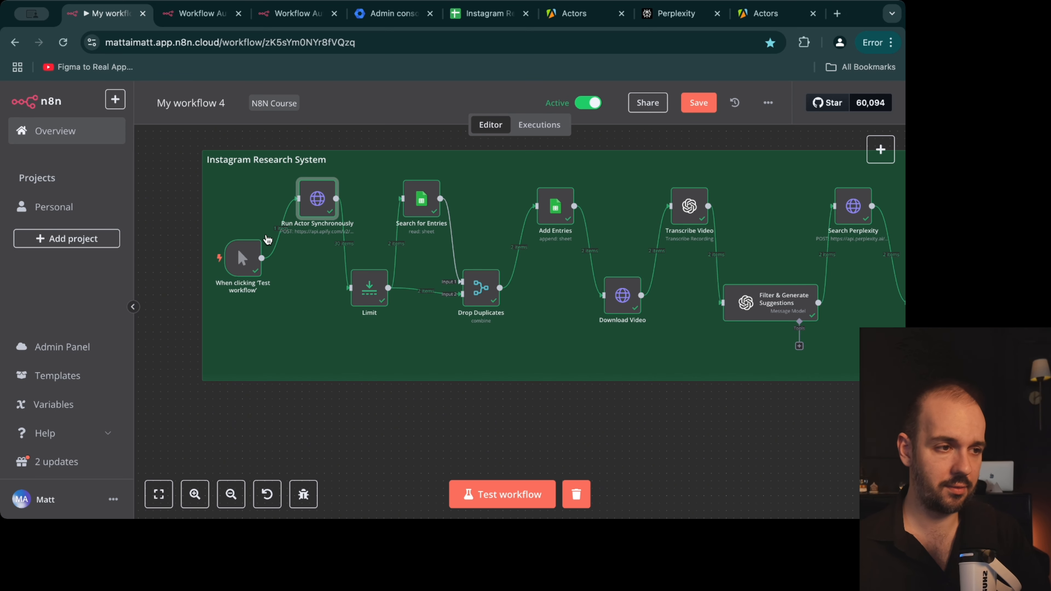
Step: Look over the workflow's opening nodes on the canvas, from the manual trigger through Drop Duplicates to Add Entries
mouse_move(313, 209)
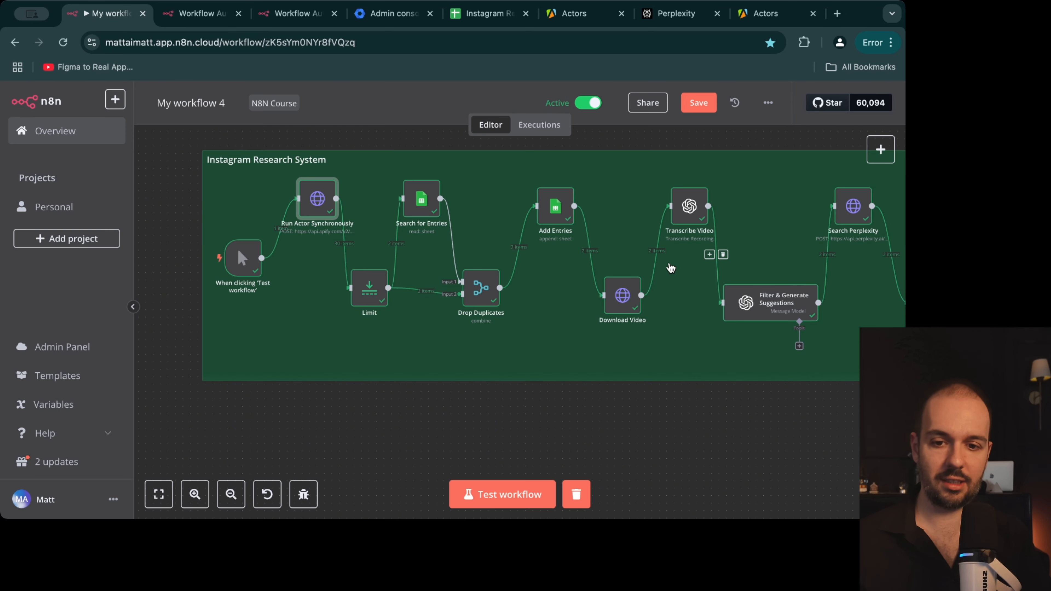
mouse_move(477, 288)
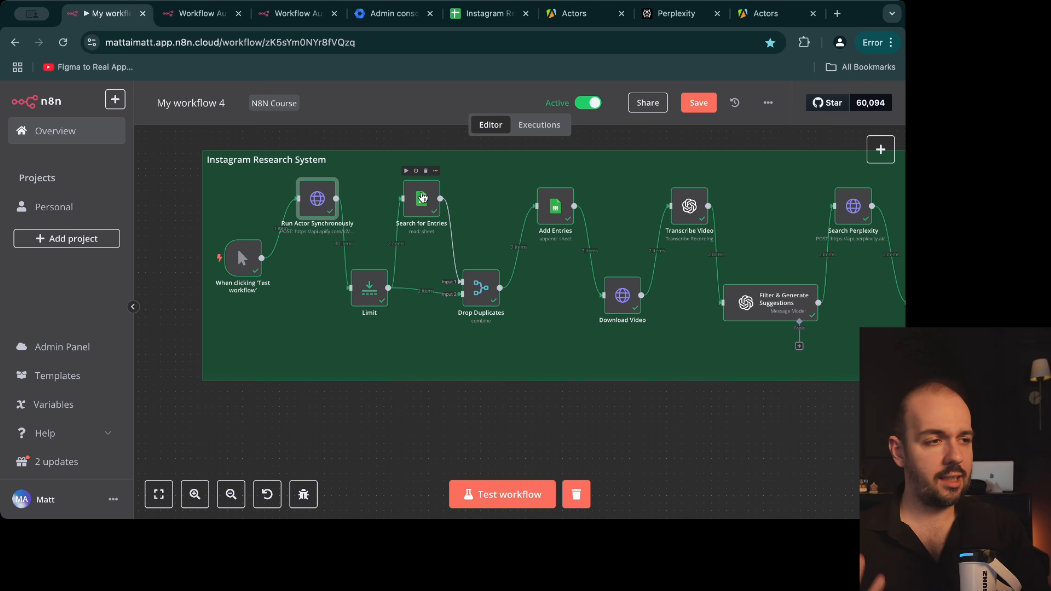
mouse_move(335, 248)
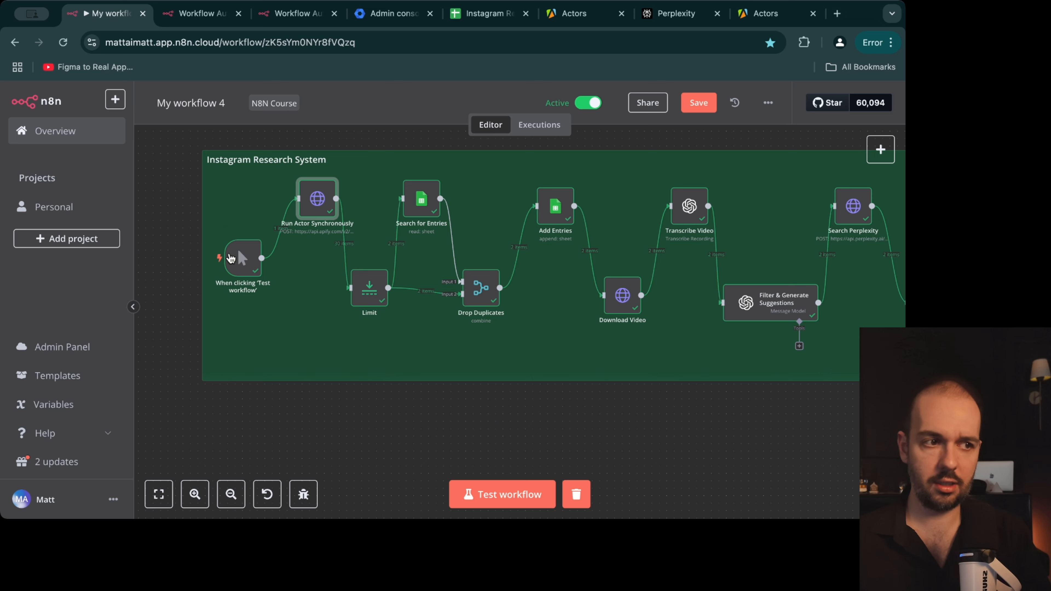
mouse_move(255, 269)
scroll(347, 267, "up", 5)
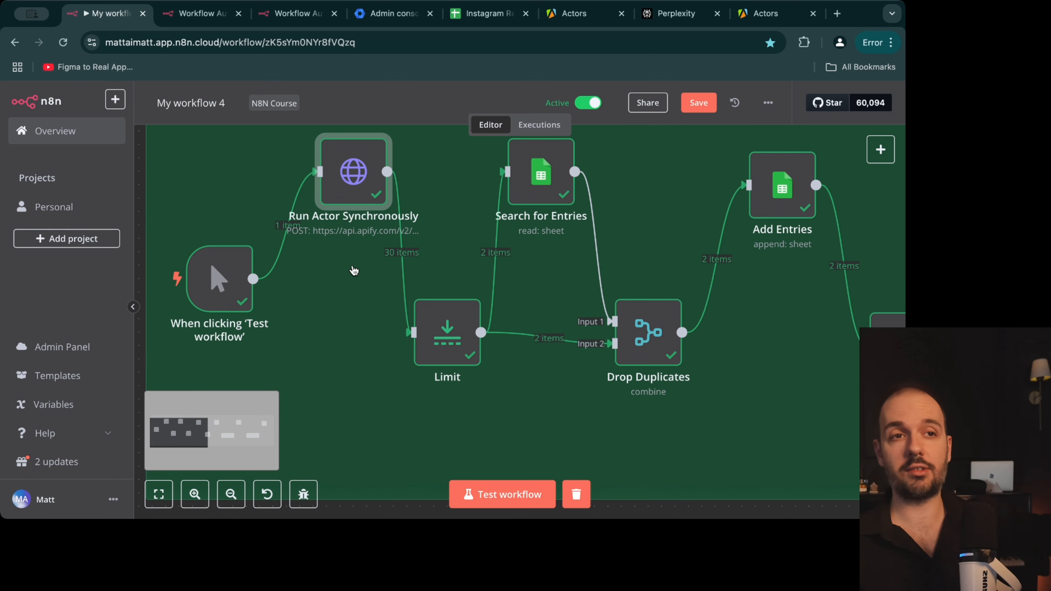
scroll(352, 270, "right", 3)
scroll(351, 270, "up", 1)
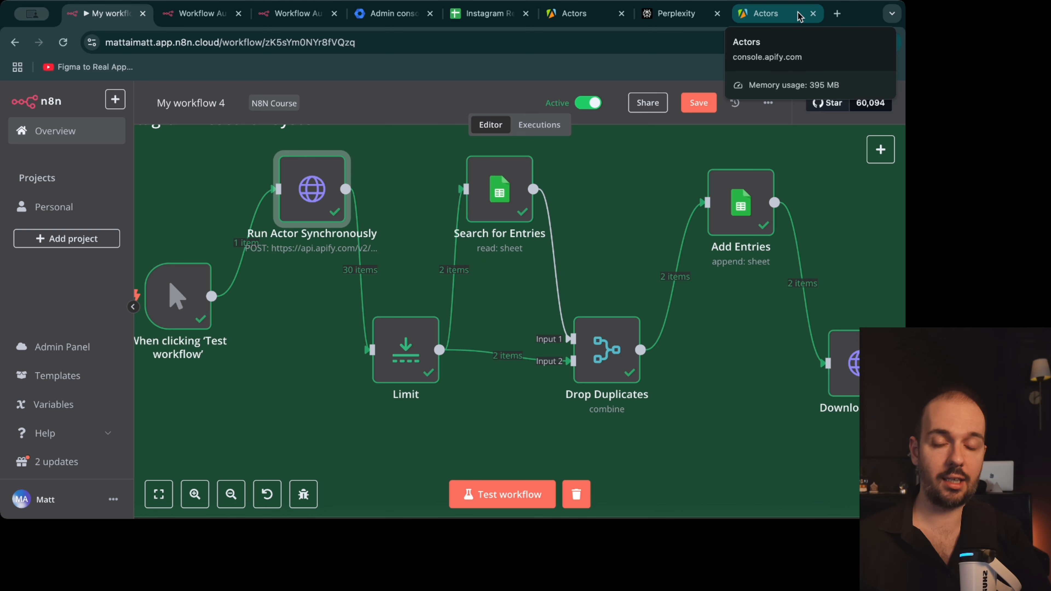
Step: Switch to the Apify website, look over the featured scrapers and open the Apify Console
left_click(780, 18)
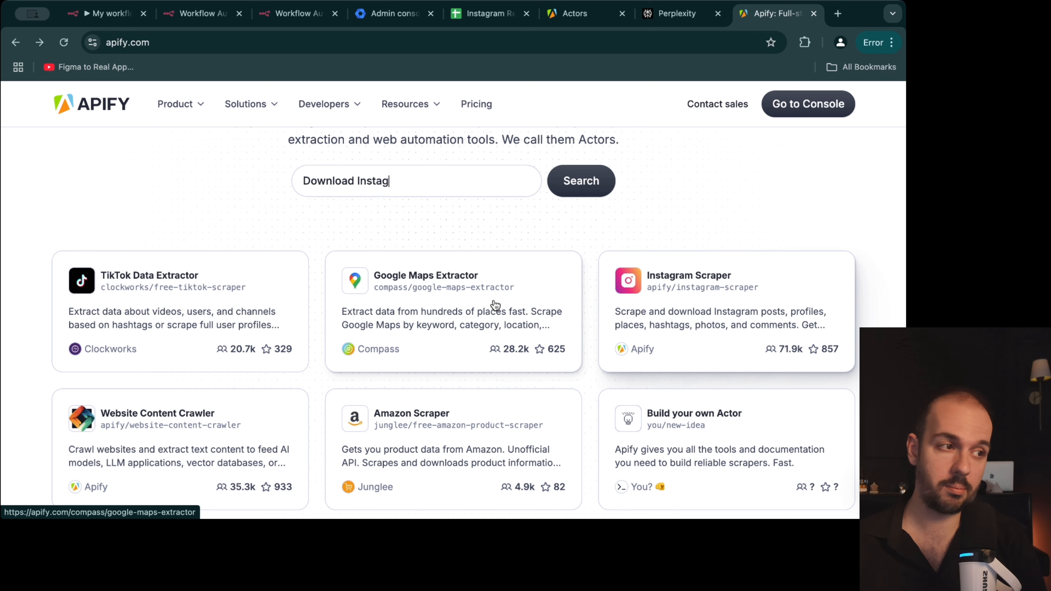
scroll(16, 297, "down", 2)
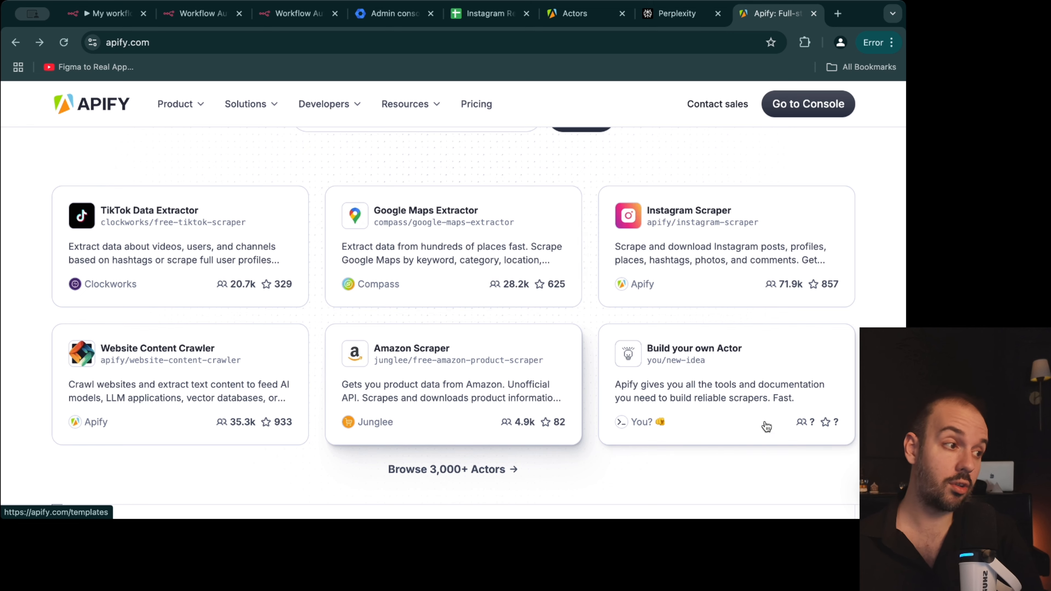
scroll(705, 207, "up", 1)
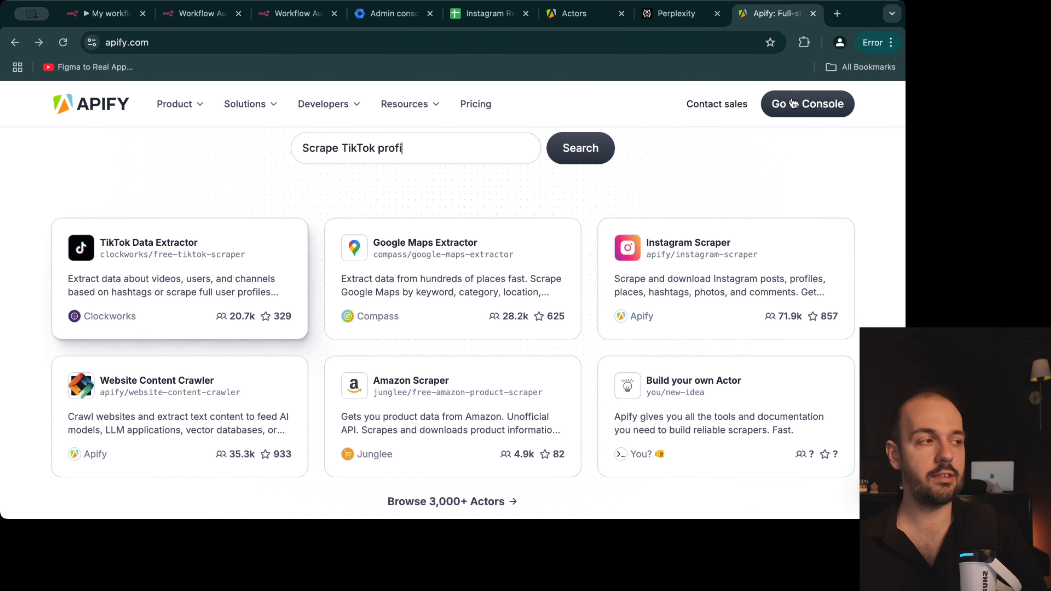
left_click(798, 106)
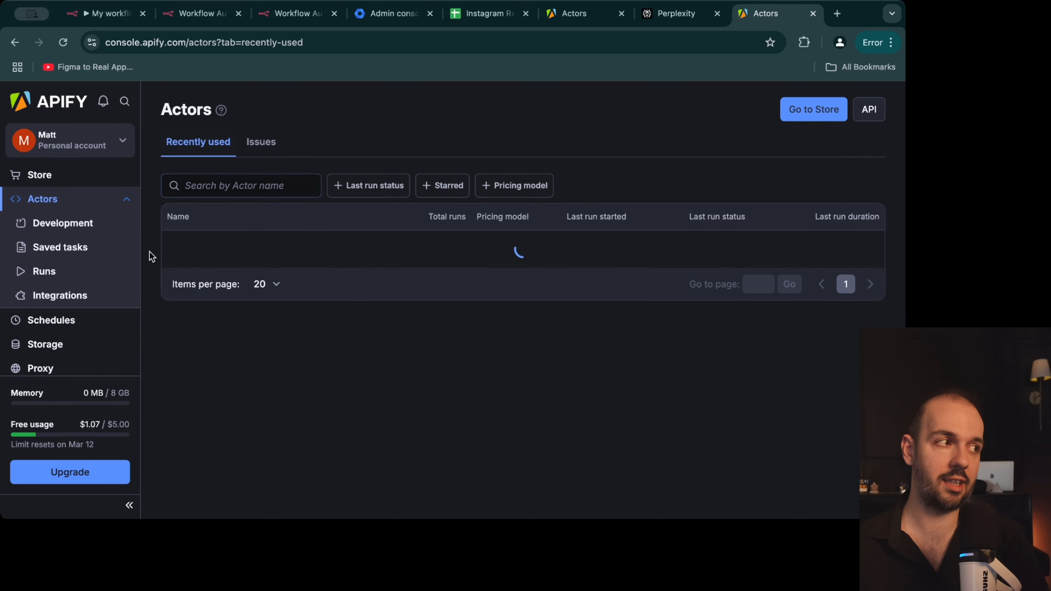
Step: Search the Apify Store for "reels" and open a matching scraper
left_click(51, 173)
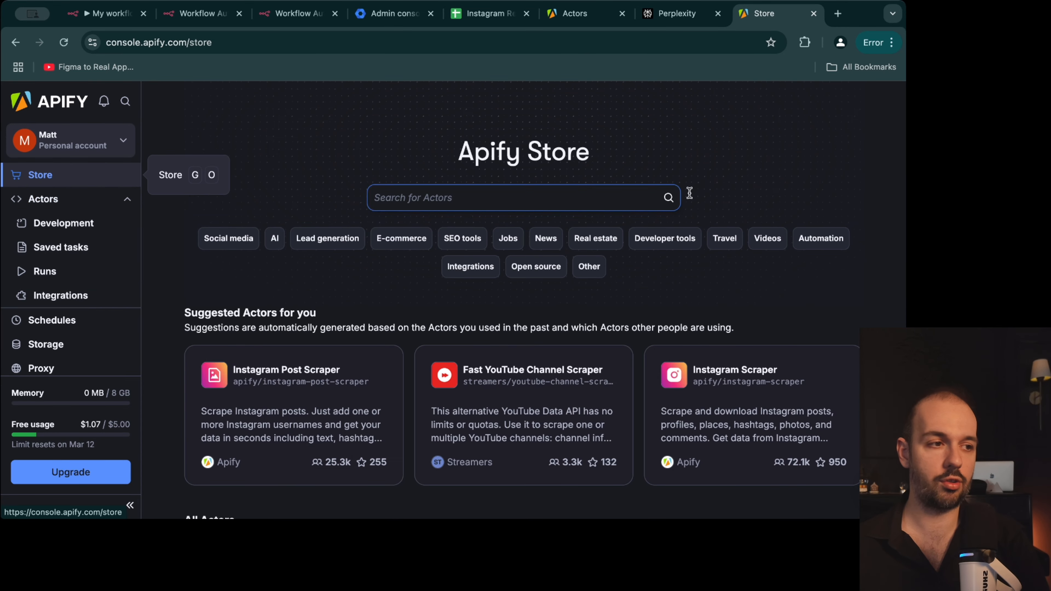
left_click(397, 197)
type("reels")
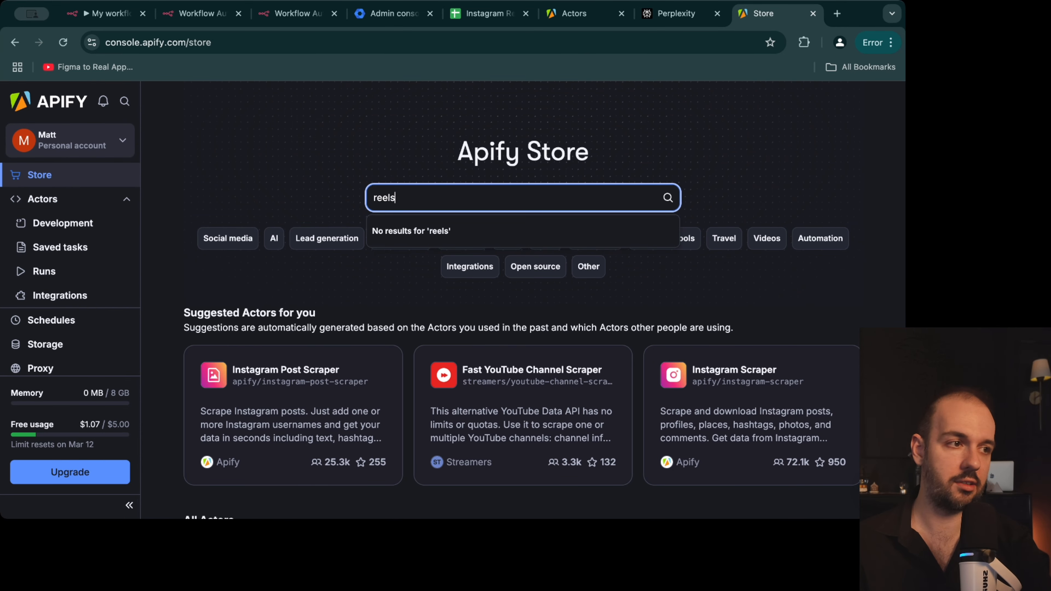
key("Return")
left_click(300, 238)
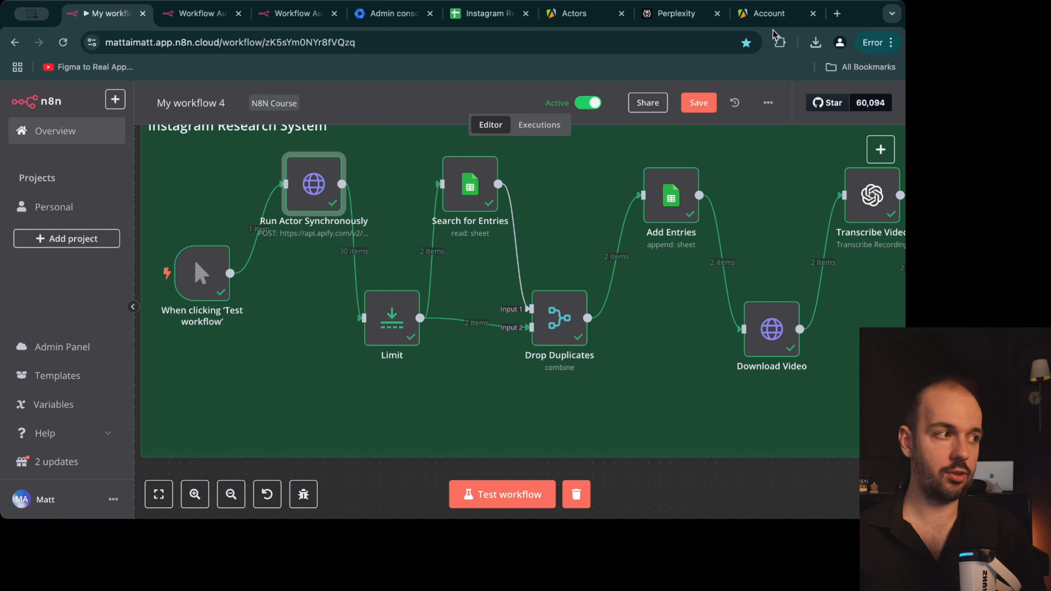
Step: Search n8n's node list for "htt" to locate the HTTP Request node, then close the list without adding anything
left_click(880, 149)
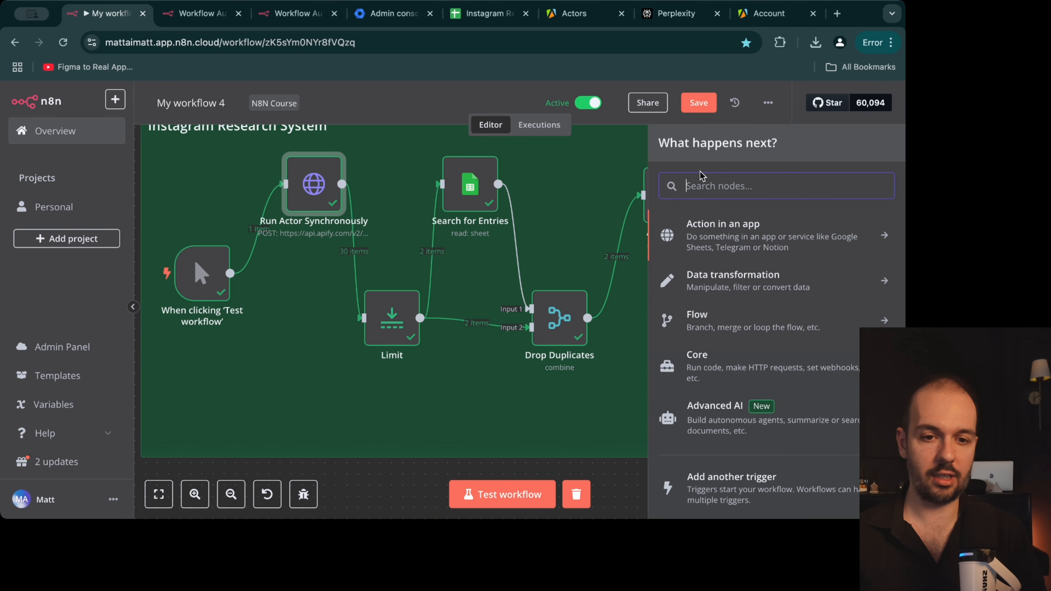
type("htt")
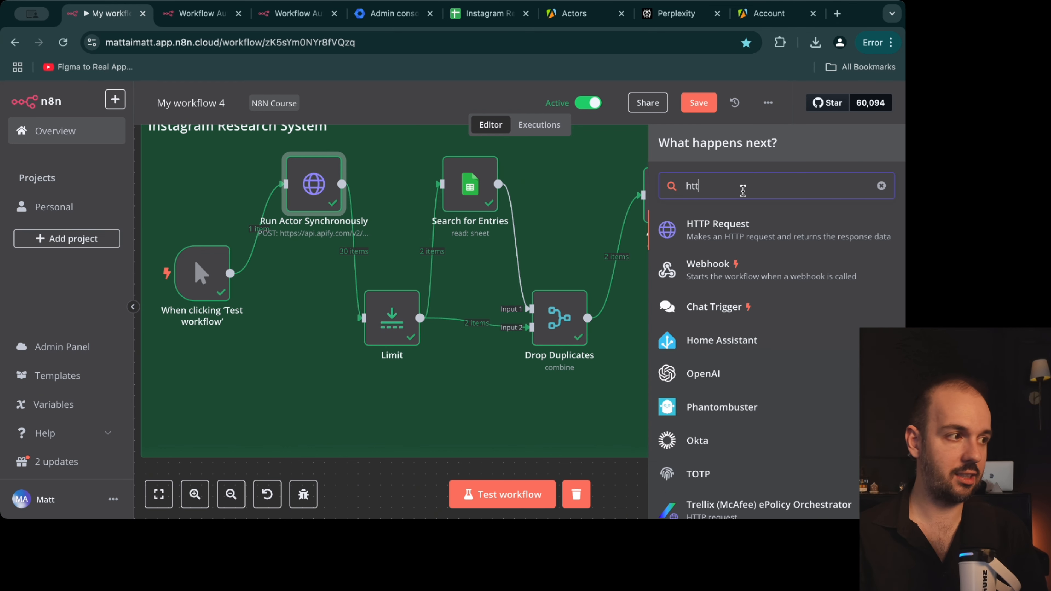
left_click(585, 205)
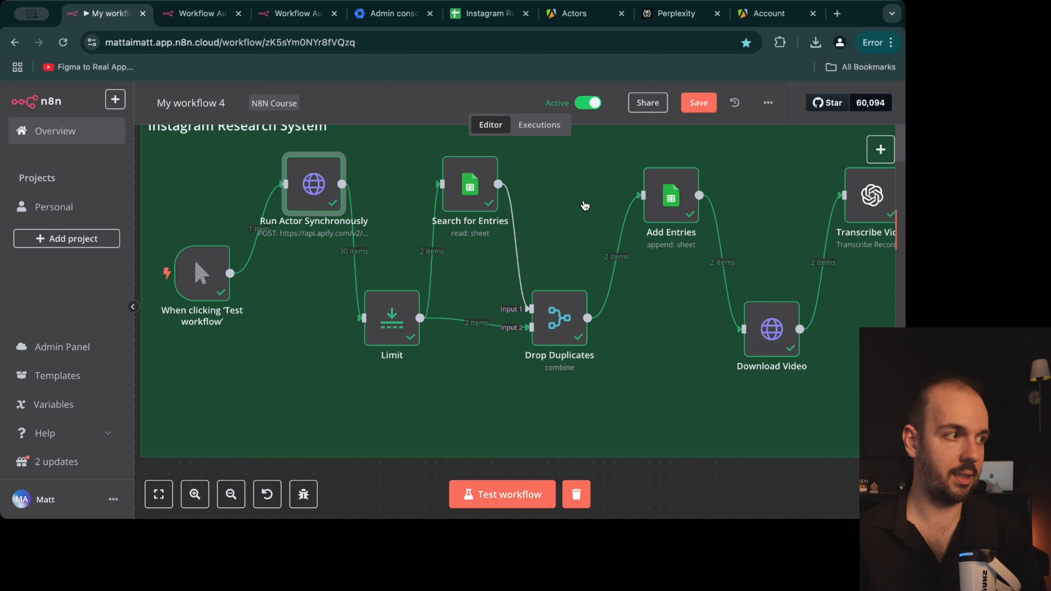
Step: Open the Run Actor Synchronously node and examine its request URL
mouse_move(310, 195)
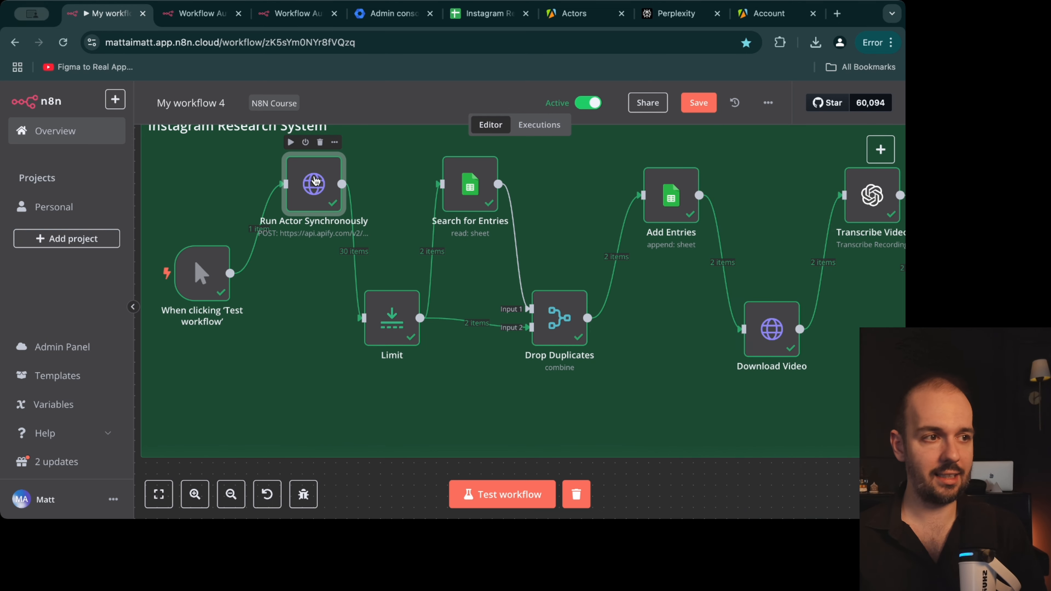
double_click(312, 188)
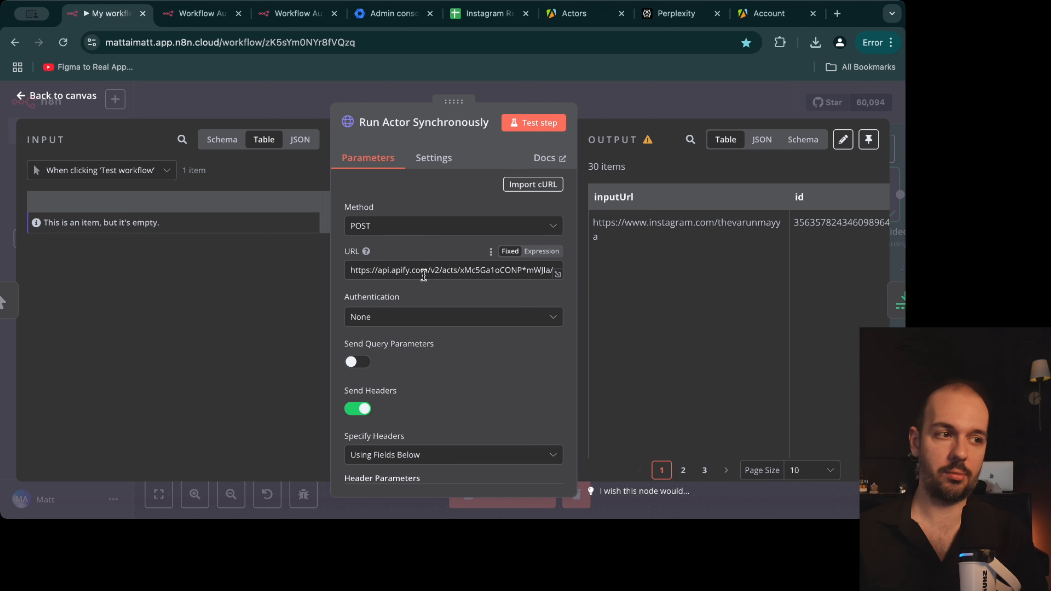
left_click_drag(342, 274, 558, 294)
left_click(480, 285)
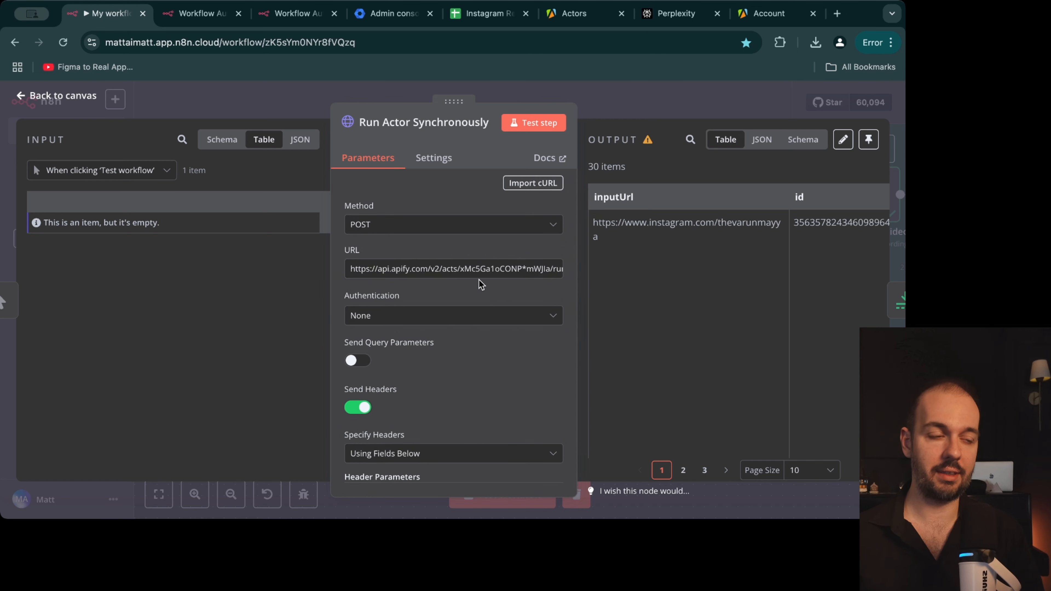
Step: Switch to the Apify Console and open the Instagram Reel Scraper from the list of Actors
left_click(757, 23)
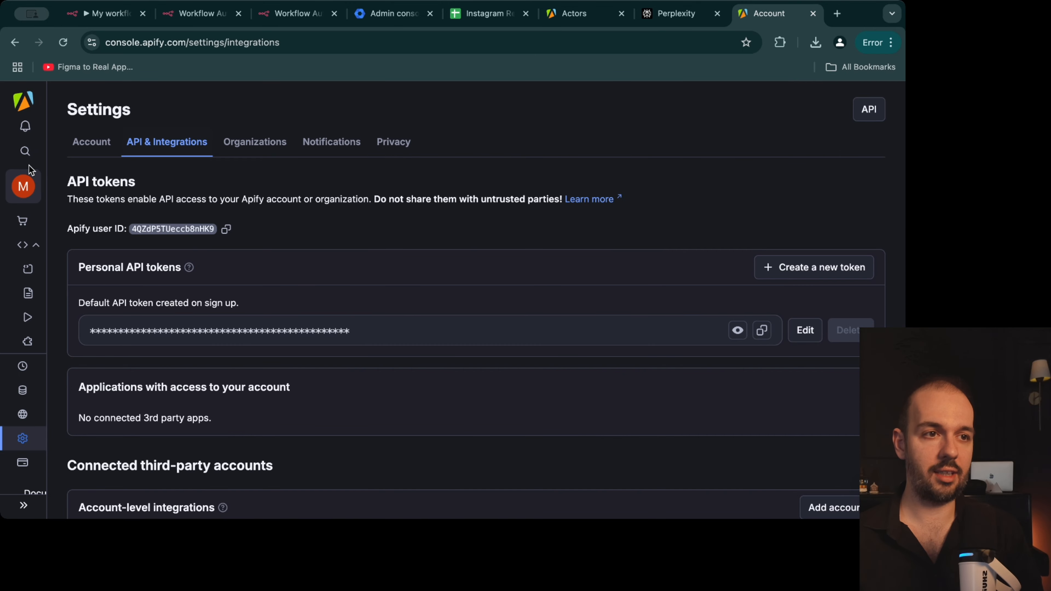
left_click(43, 199)
left_click(277, 280)
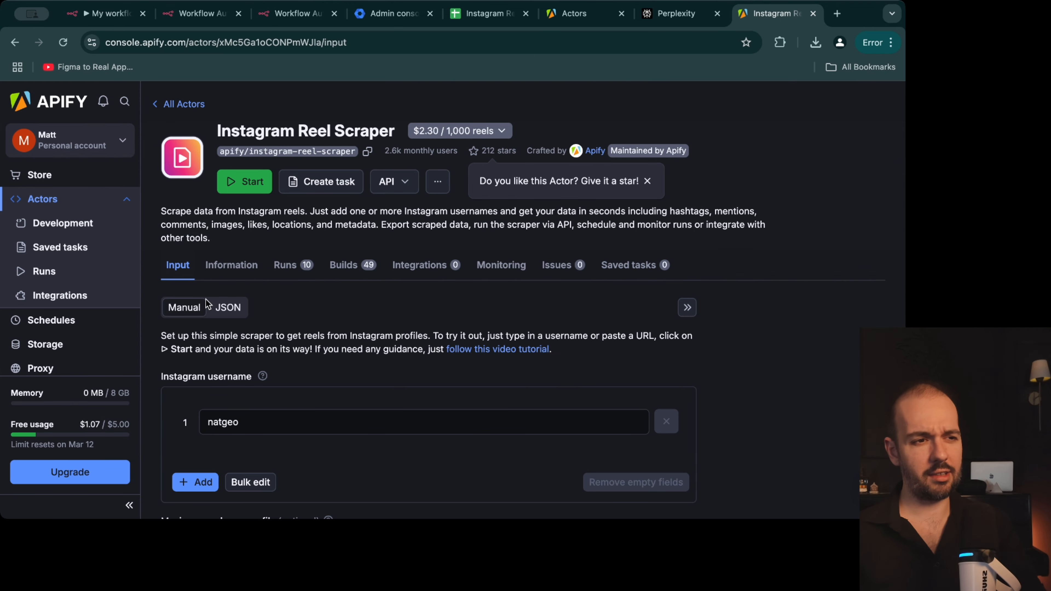
Step: Examine the Reel Scraper's username and maximum-reels inputs in the manual form and compare them with the JSON version
scroll(282, 380, "down", 3)
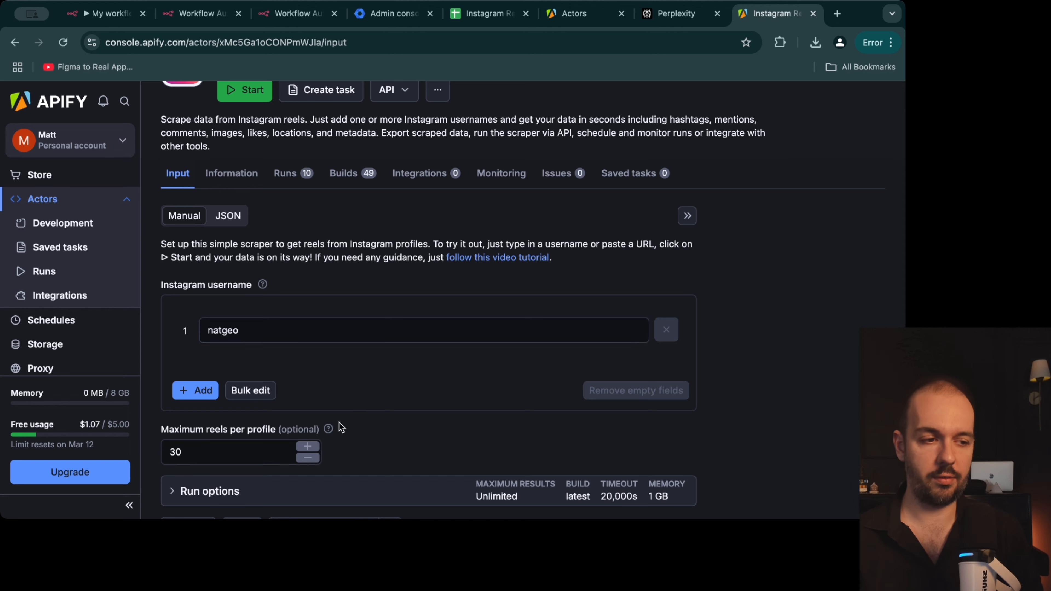
scroll(414, 298, "up", 2)
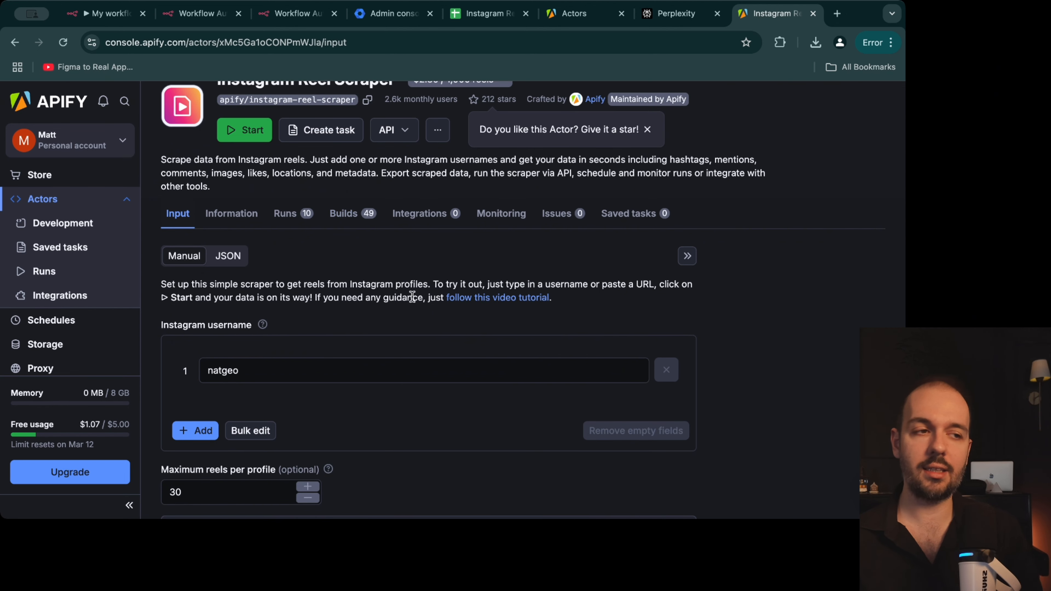
left_click(332, 379)
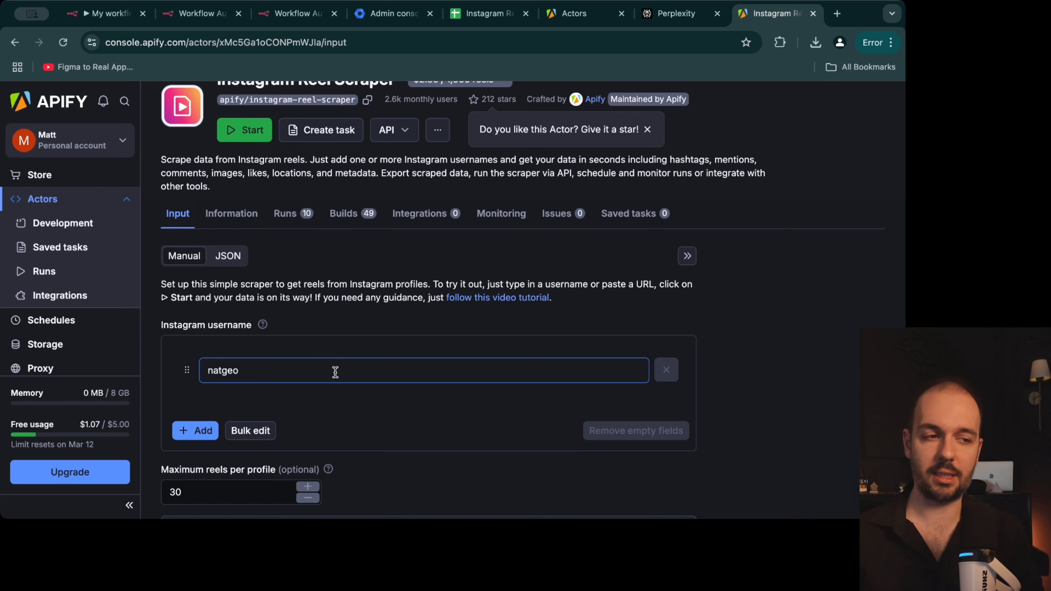
left_click(378, 252)
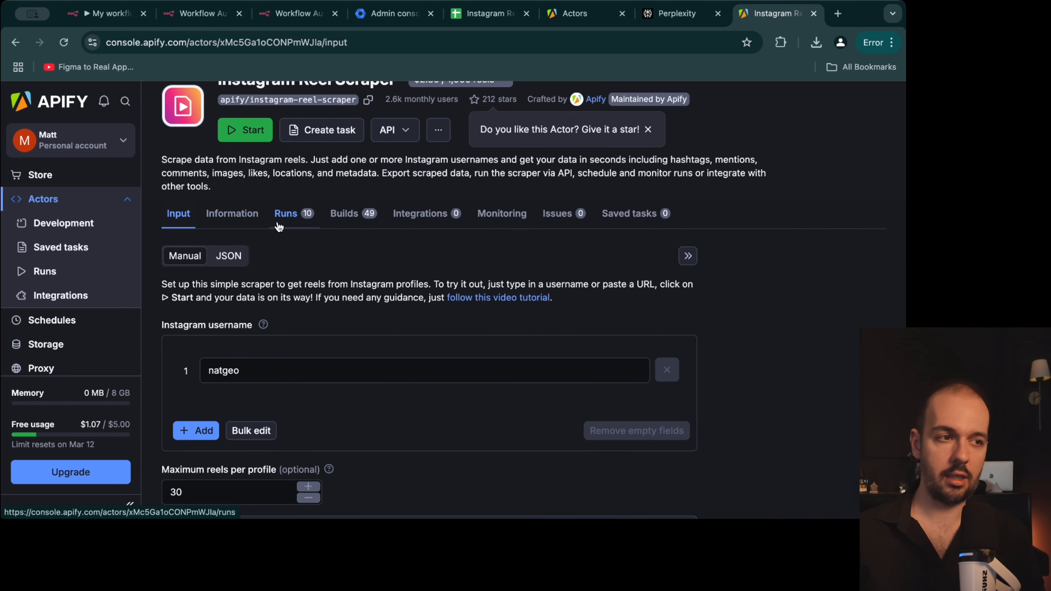
left_click(228, 256)
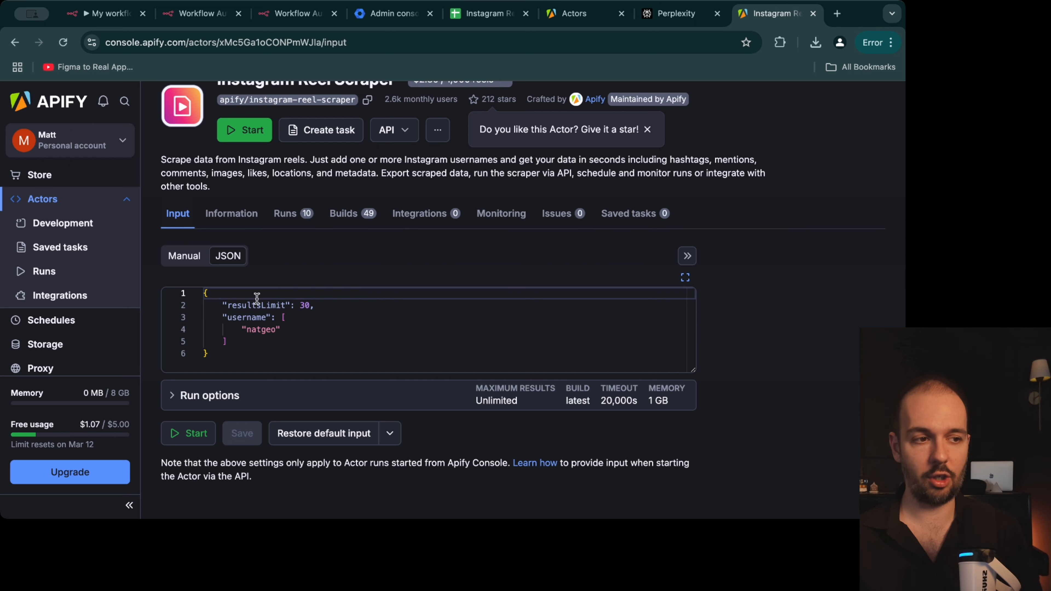
left_click(185, 256)
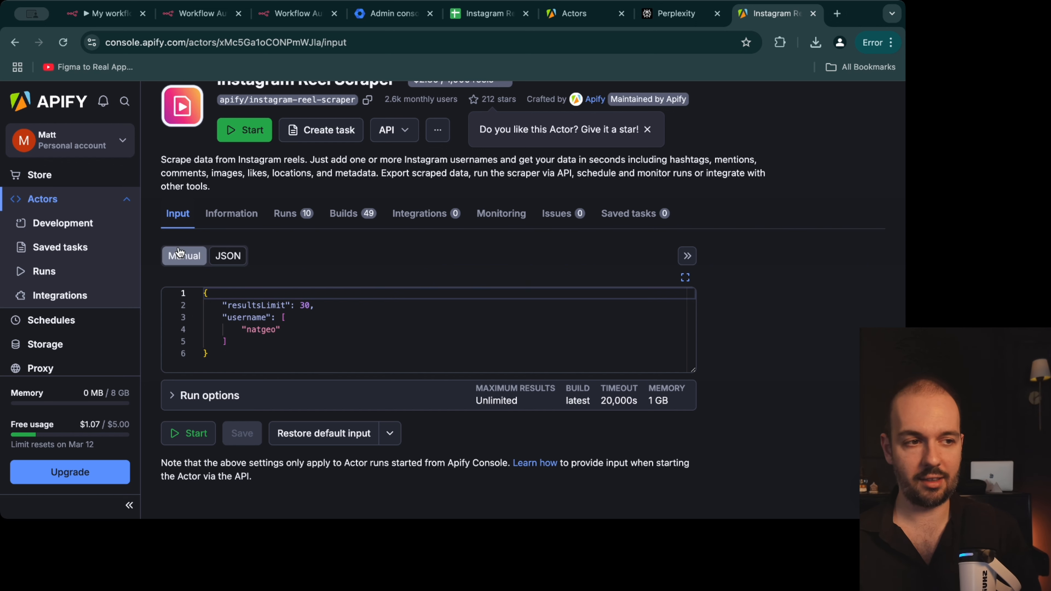
left_click(228, 255)
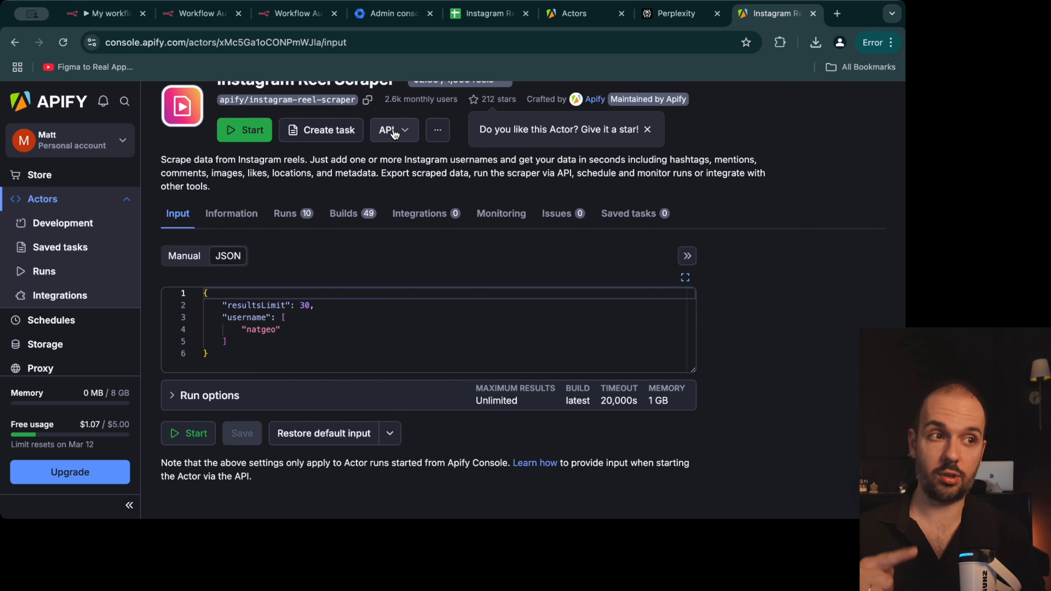
Step: Open the Reel Scraper's API endpoints and examine the Run Actor endpoint URL
scroll(395, 133, "up", 1)
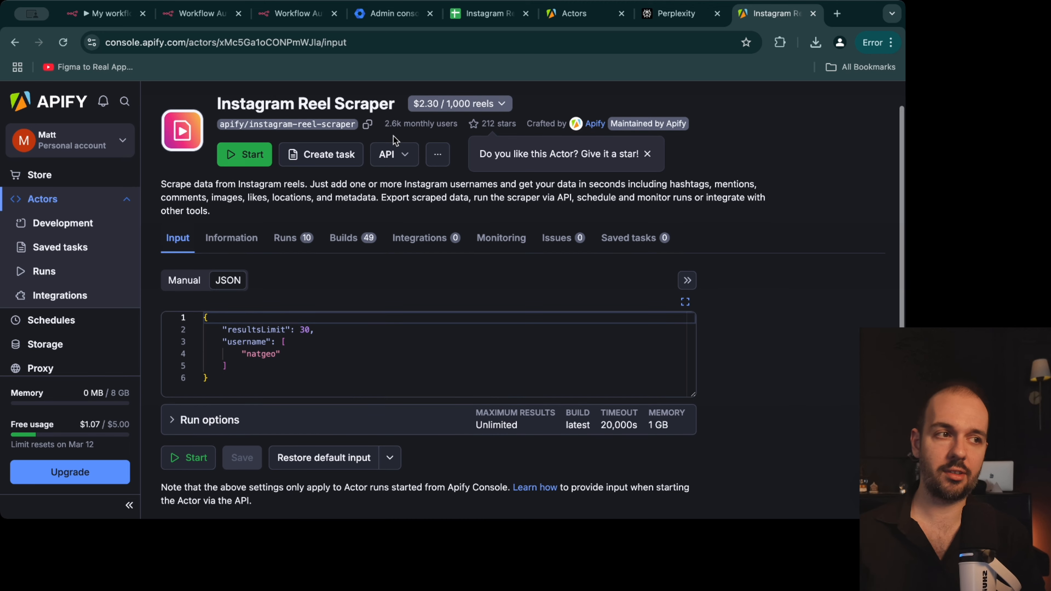
left_click(393, 156)
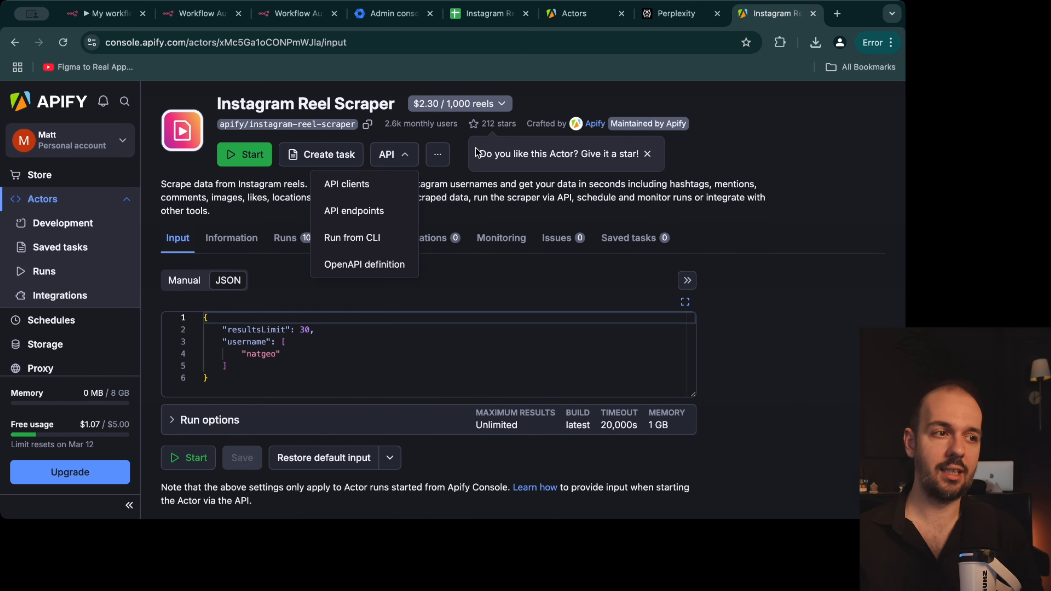
left_click(380, 212)
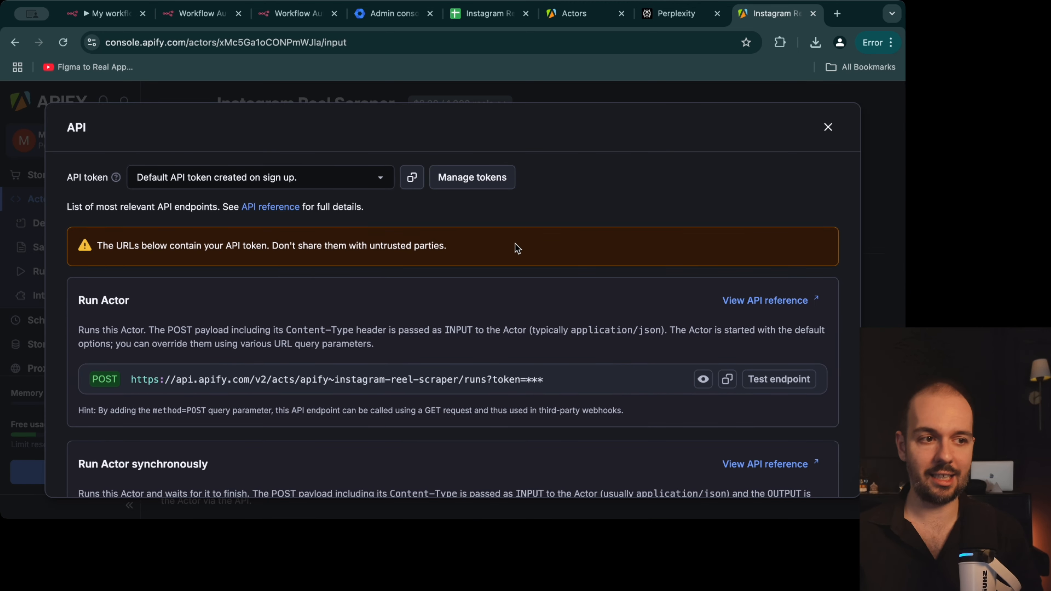
scroll(515, 243, "down", 3)
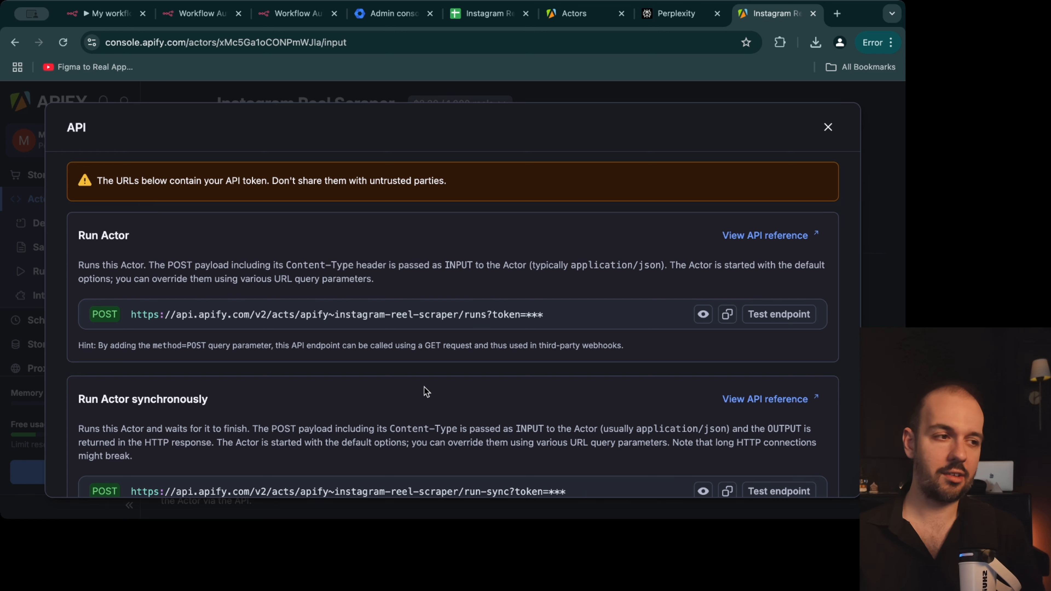
left_click_drag(169, 315, 288, 314)
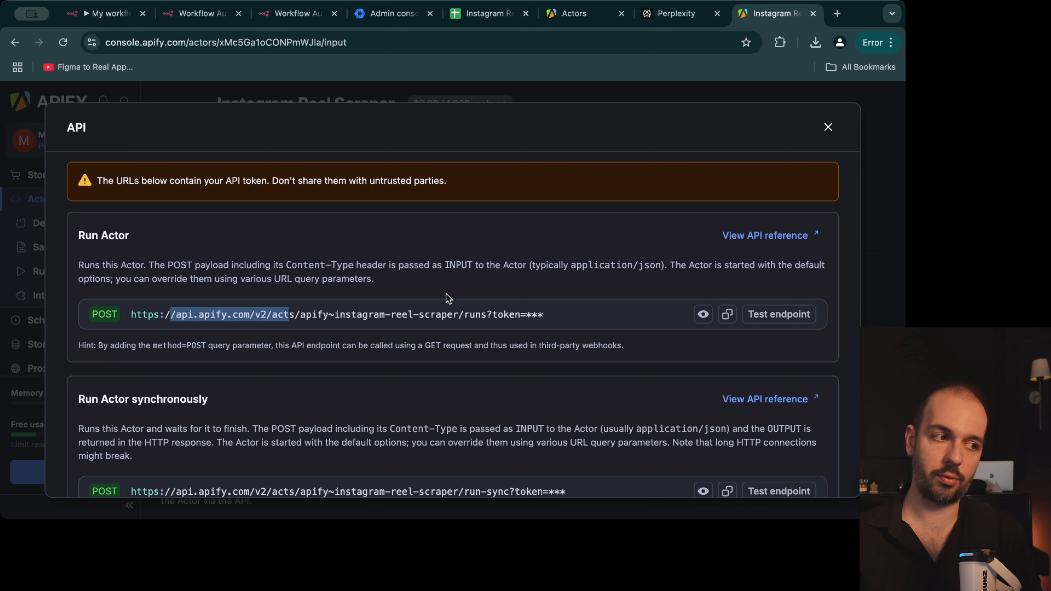
scroll(449, 298, "down", 1)
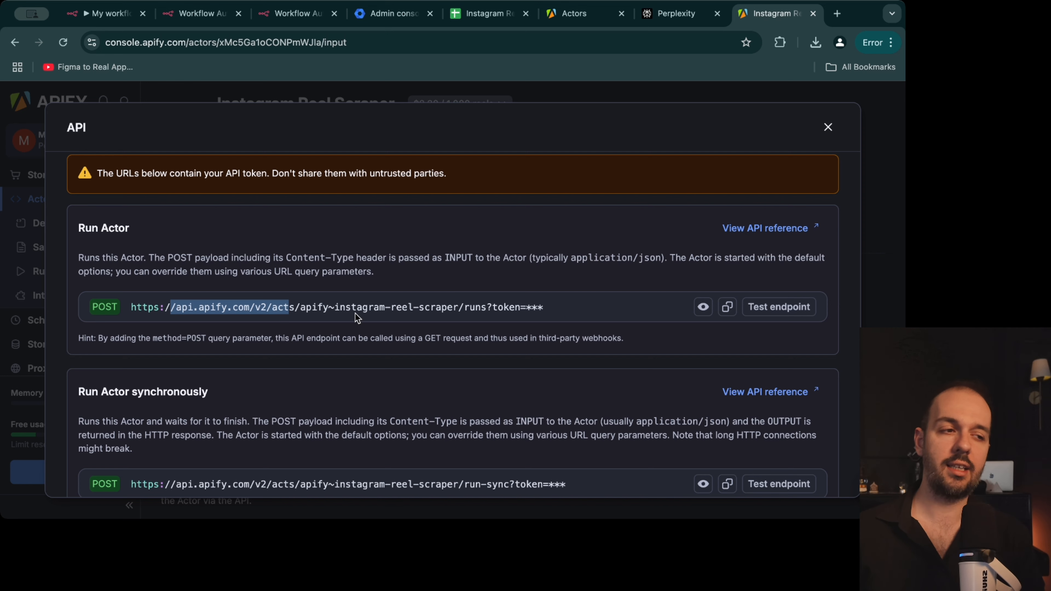
Step: Find the "Run Actor synchronously and get dataset items" endpoint and highlight its URL up to the token parameter
scroll(355, 313, "down", 10)
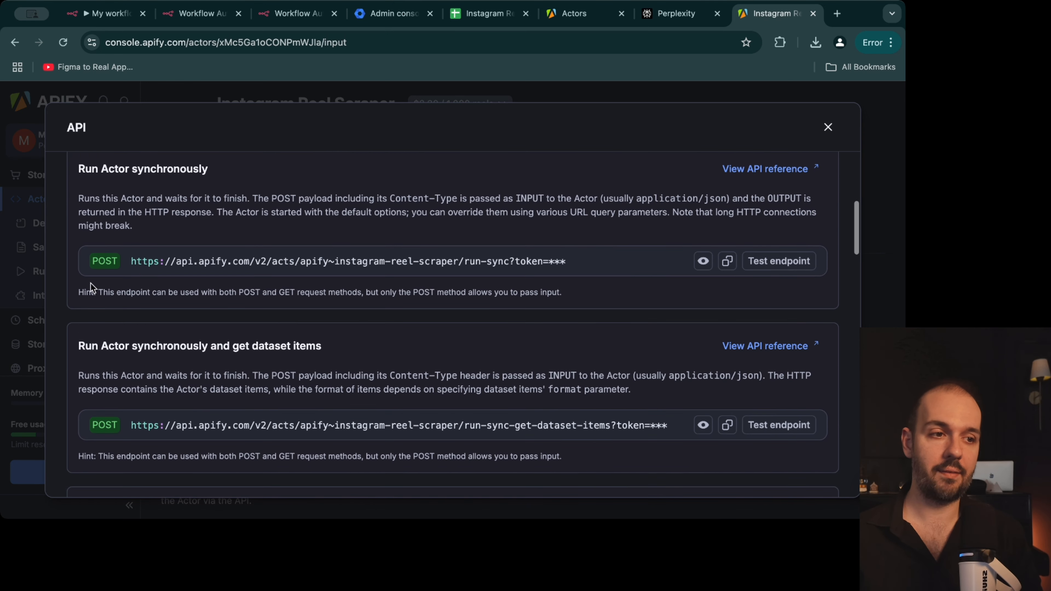
scroll(248, 372, "down", 3)
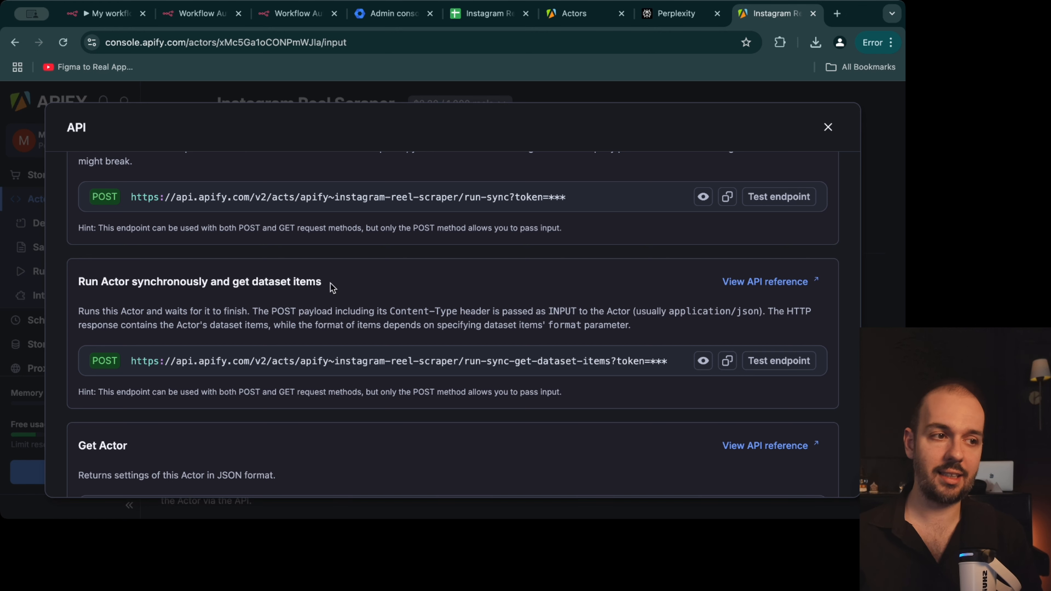
left_click_drag(153, 358, 669, 361)
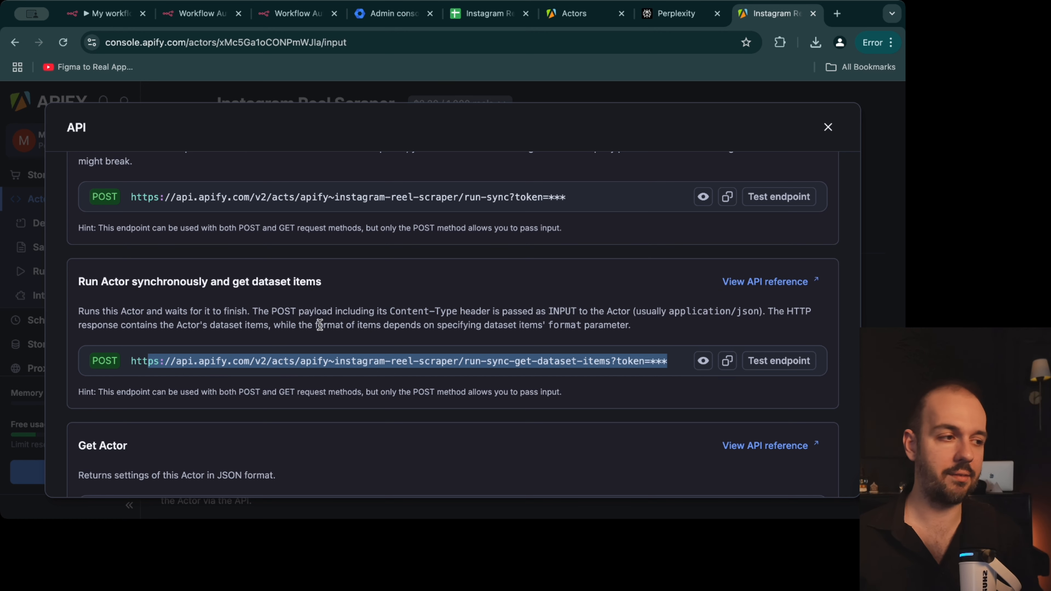
left_click(440, 357)
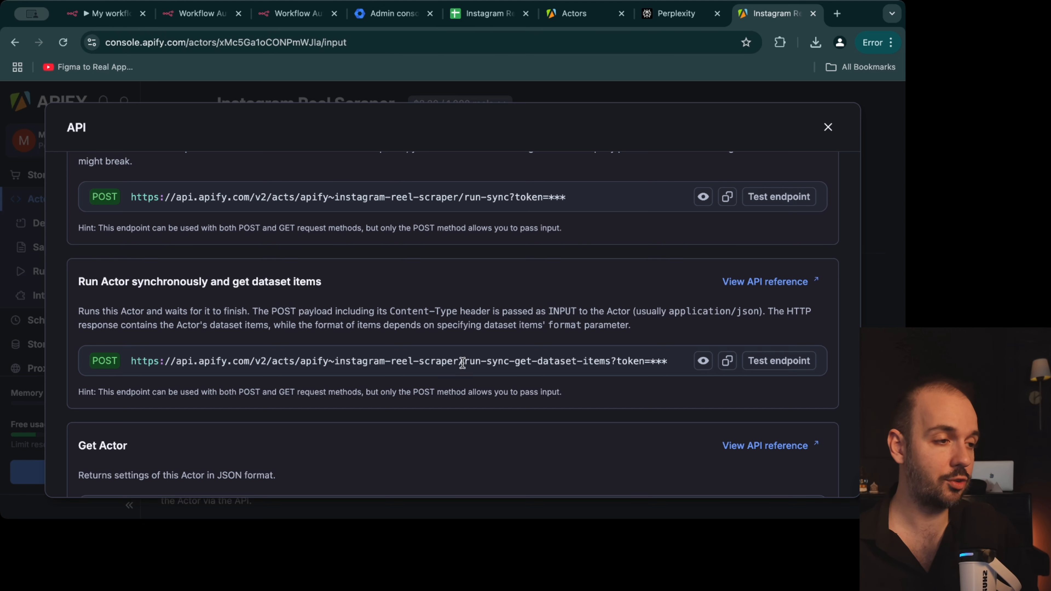
left_click_drag(463, 362, 301, 360)
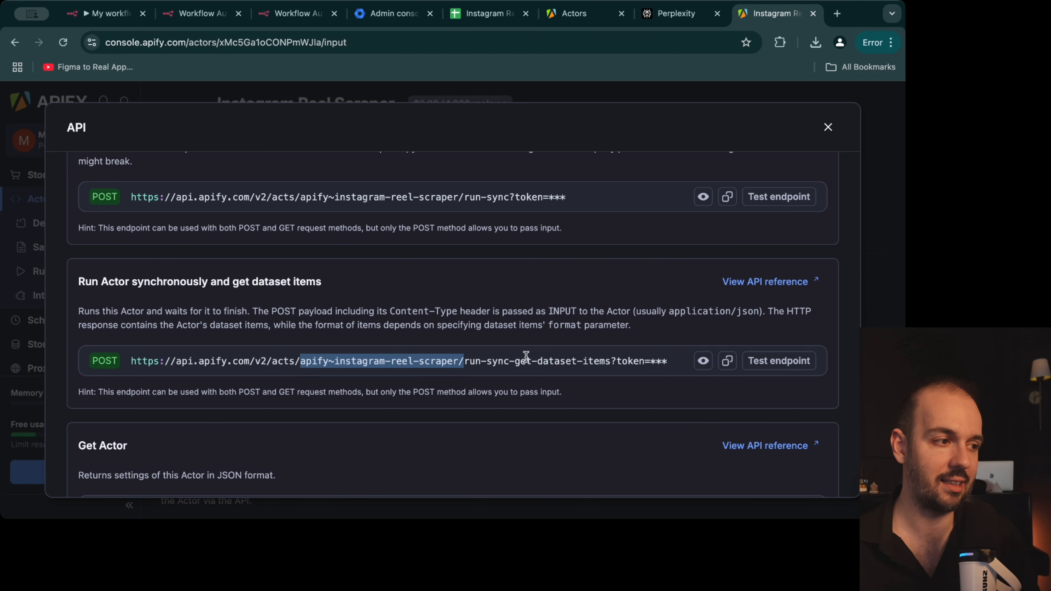
left_click_drag(526, 356, 522, 356)
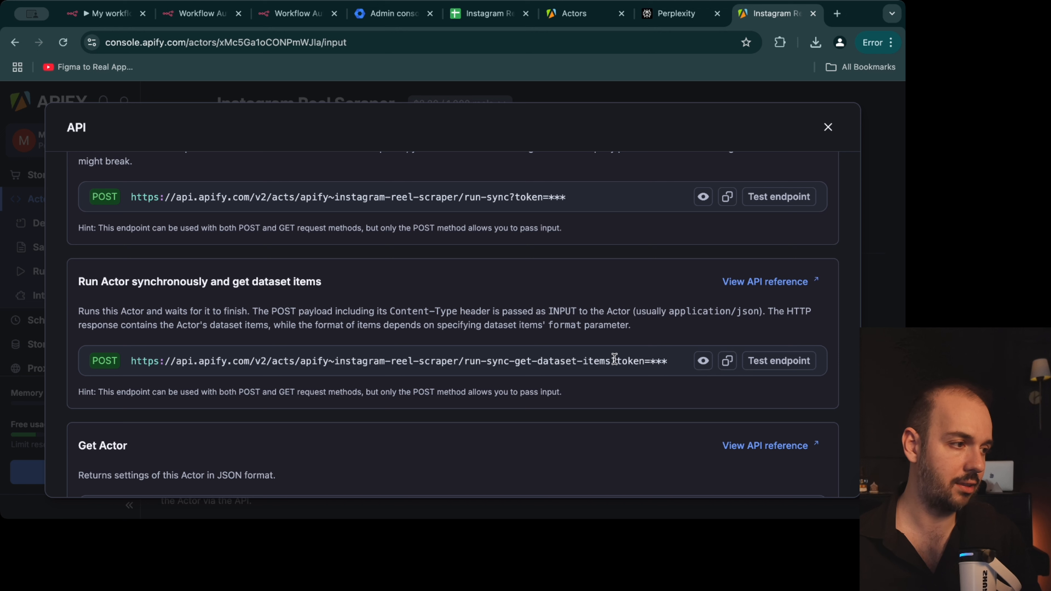
left_click_drag(611, 360, 104, 342)
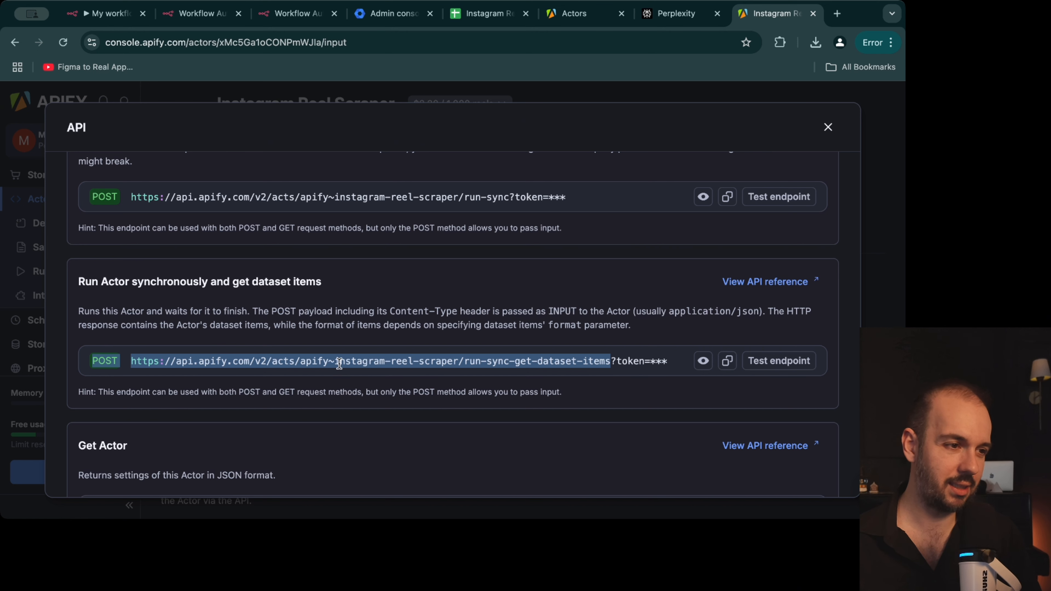
Step: Highlight the actor name apify~instagram-reel-scraper in the endpoint URL, then select the actor ID in the page address
left_click(328, 362)
left_click_drag(301, 361, 458, 356)
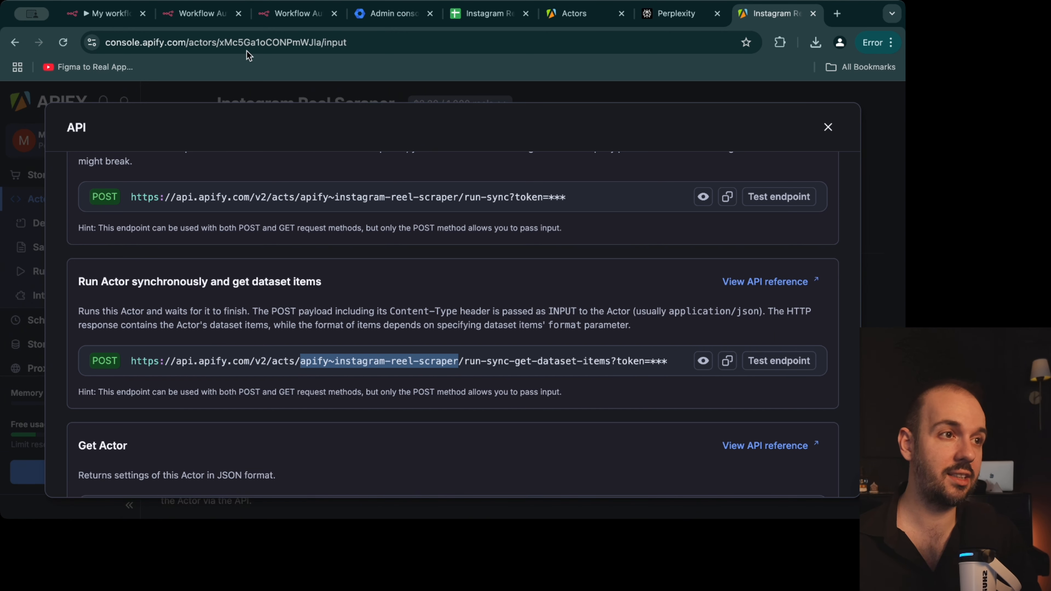
left_click(251, 42)
double_click(254, 41)
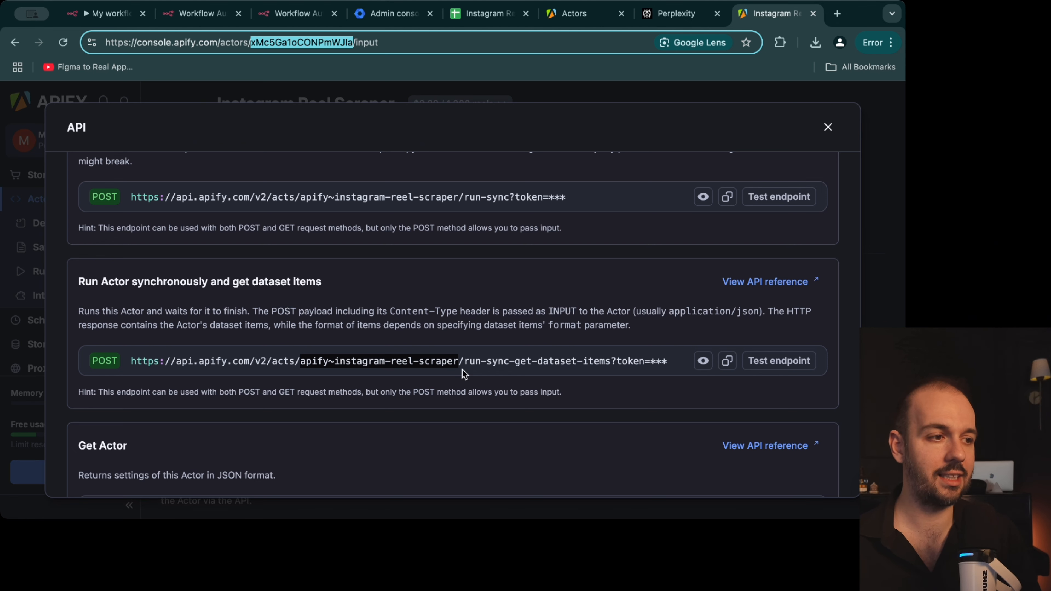
Step: Remove the stray asterisk from the actor ID in the Run Actor Synchronously node's URL so it matches Apify's ID
left_click(96, 18)
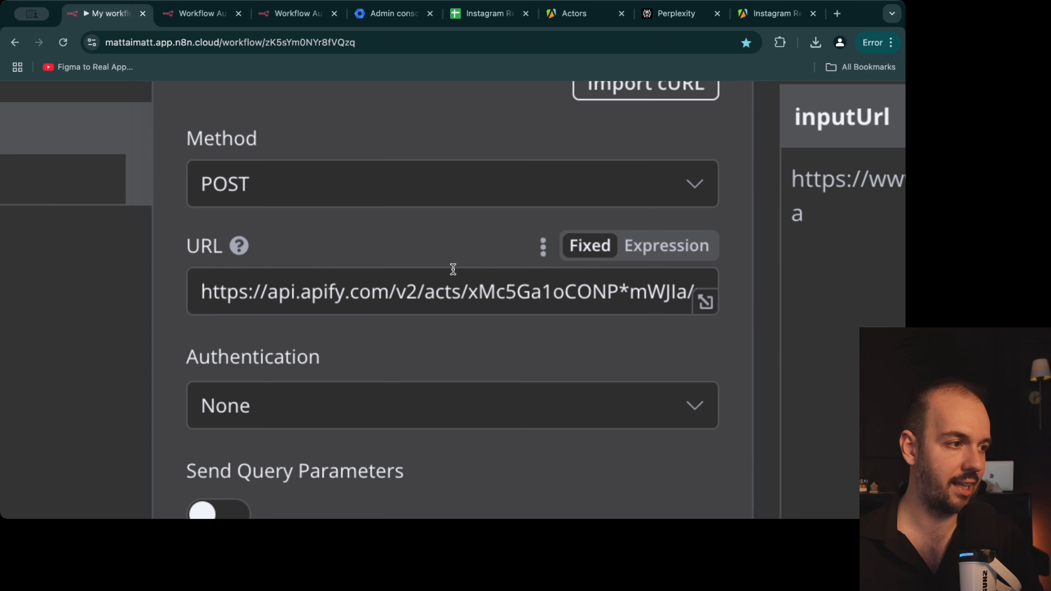
left_click_drag(458, 269, 375, 268)
left_click(483, 269)
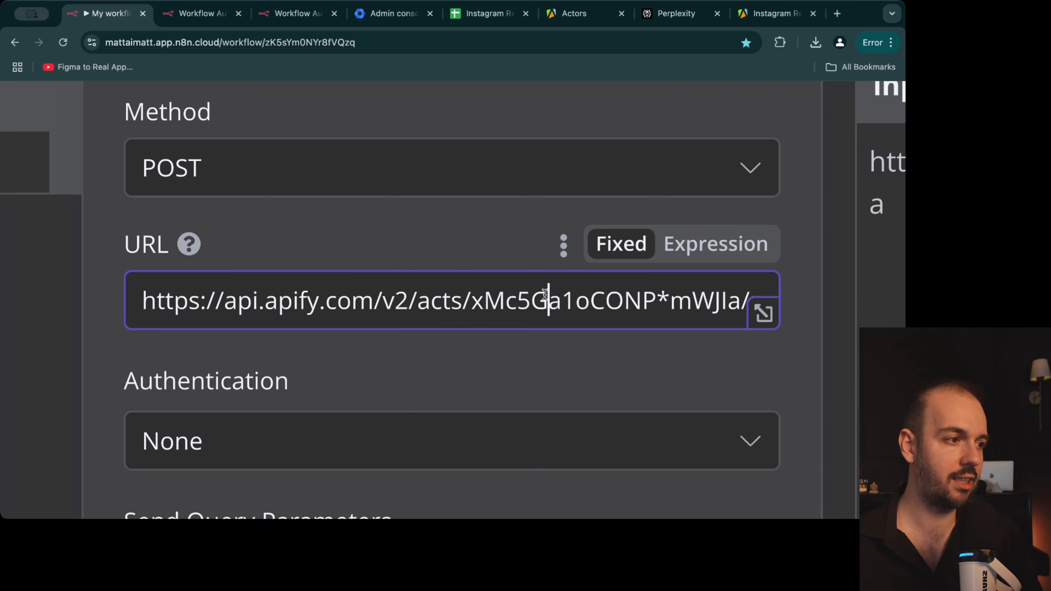
key("BackSpace")
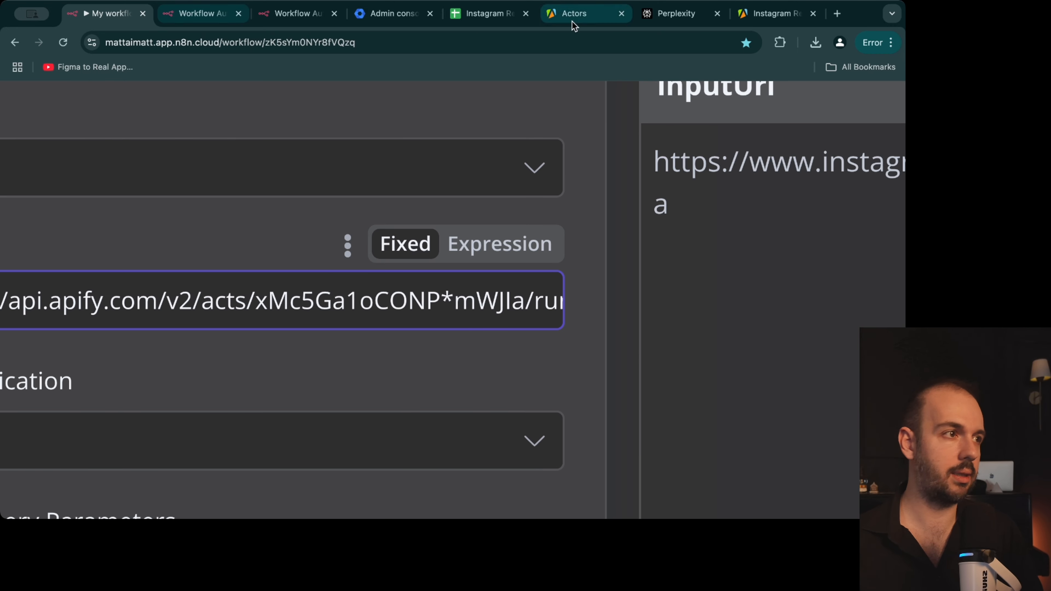
left_click(781, 15)
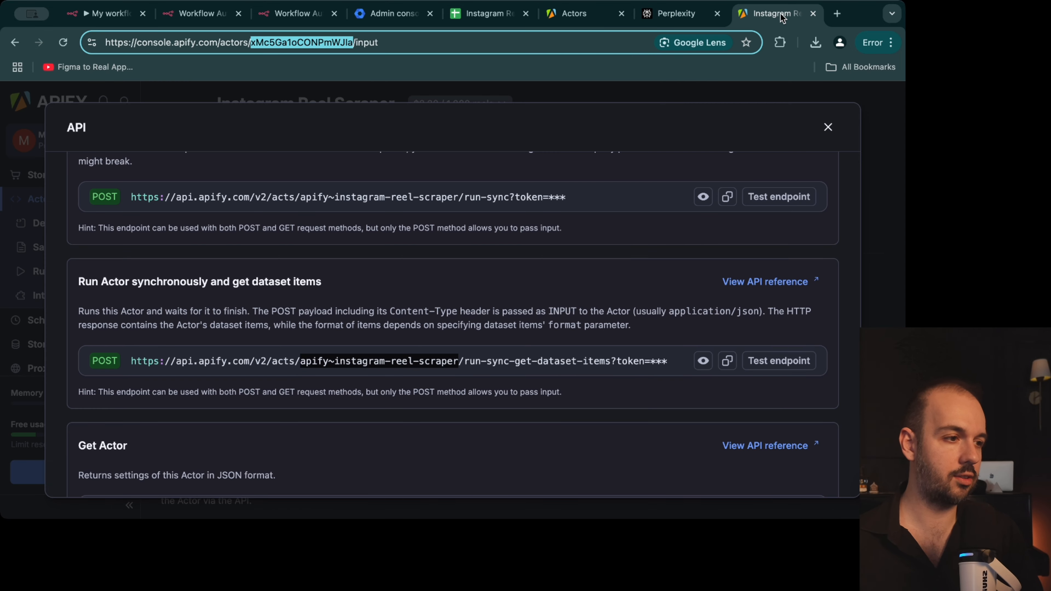
left_click(107, 13)
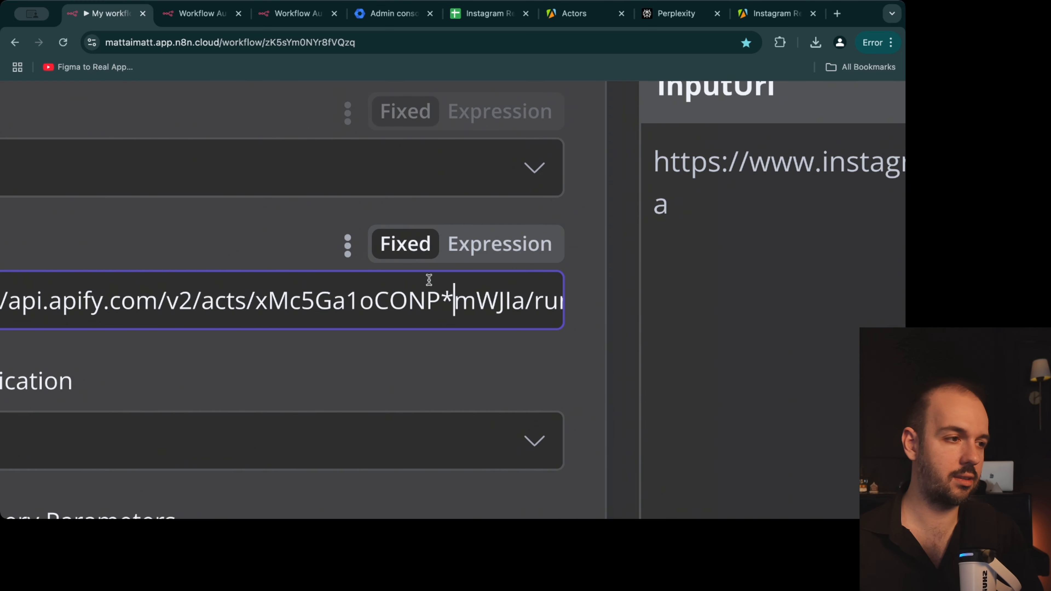
left_click(380, 306)
left_click_drag(409, 306, 25, 290)
scroll(333, 289, "left", 10)
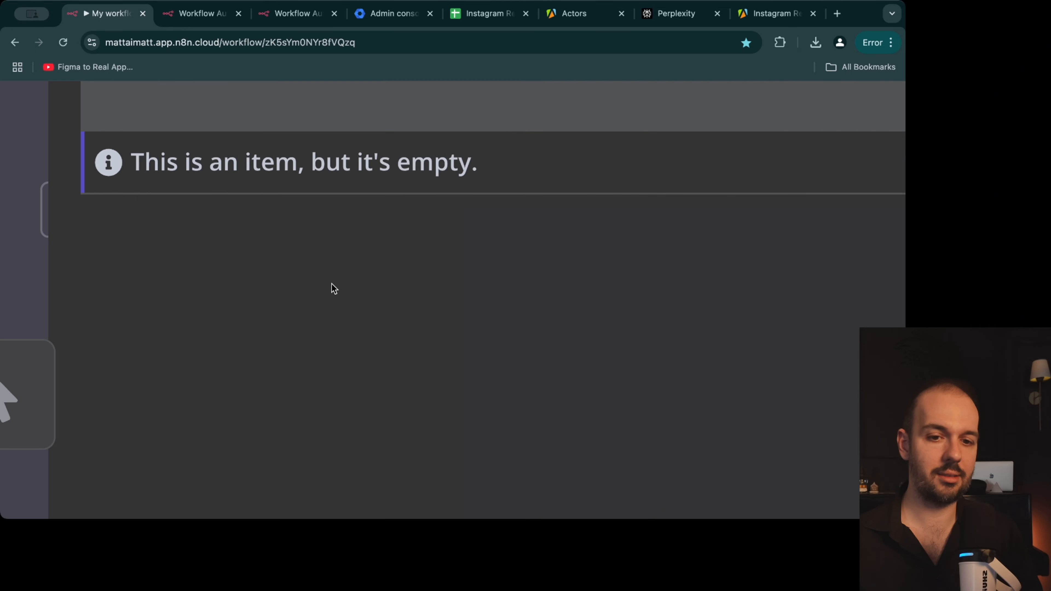
Step: Compare the actor ID in Apify's page address with the ID in the node's request URL, highlighting the latter
left_click(776, 14)
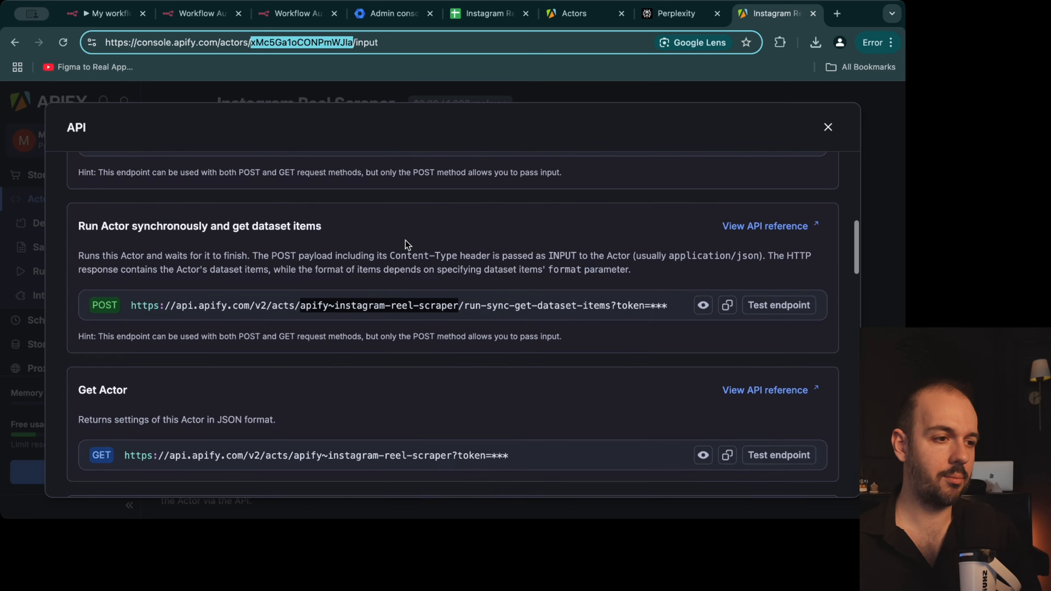
scroll(406, 245, "up", 5)
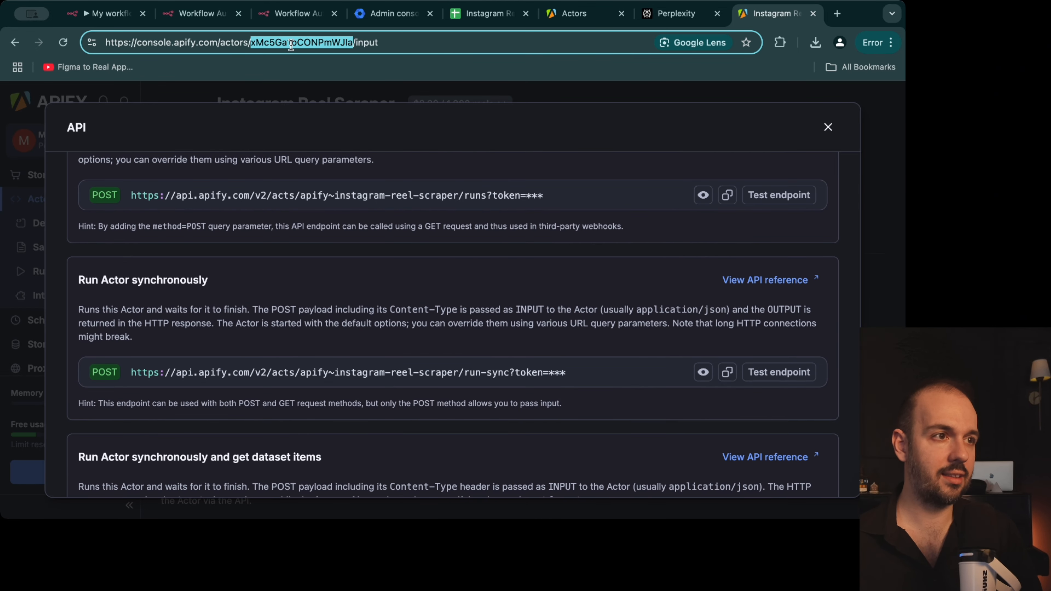
left_click(106, 14)
double_click(492, 268)
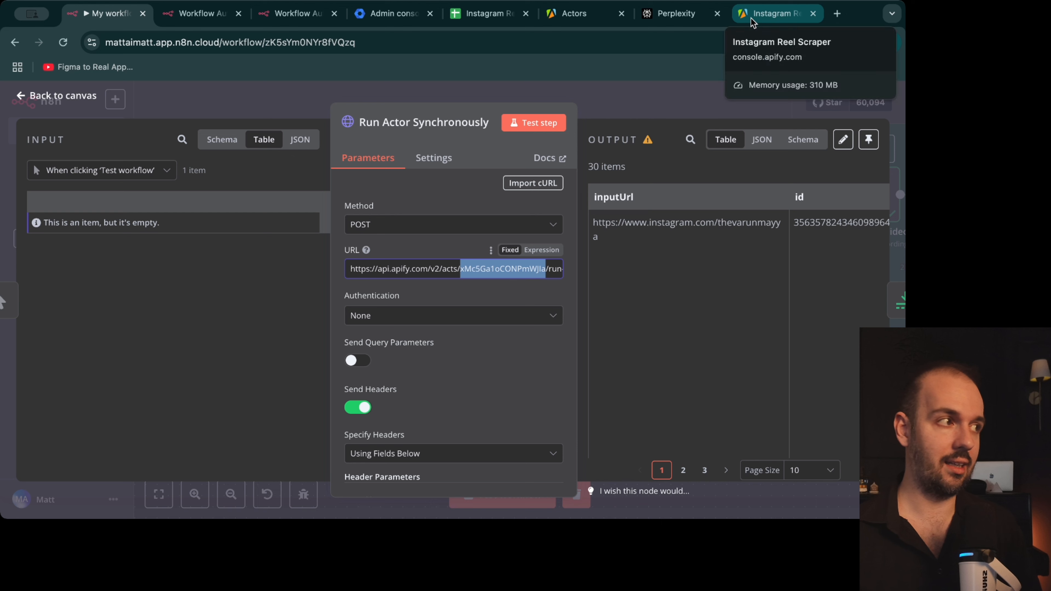
left_click(505, 345)
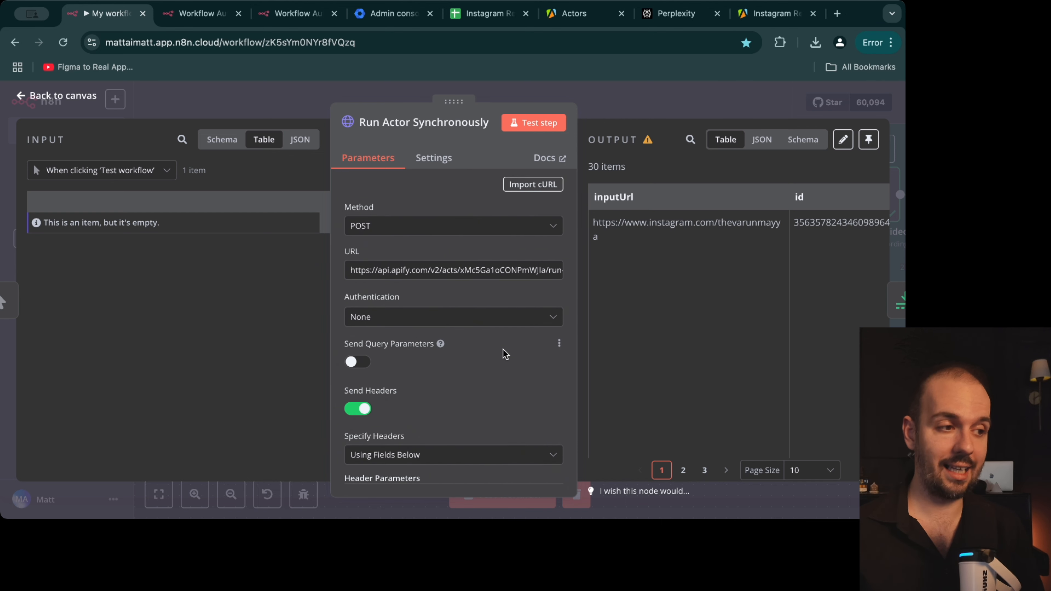
Step: Examine the node's header parameters, highlighting the Accept header and its application/json value
scroll(503, 352, "down", 4)
scroll(491, 364, "down", 1)
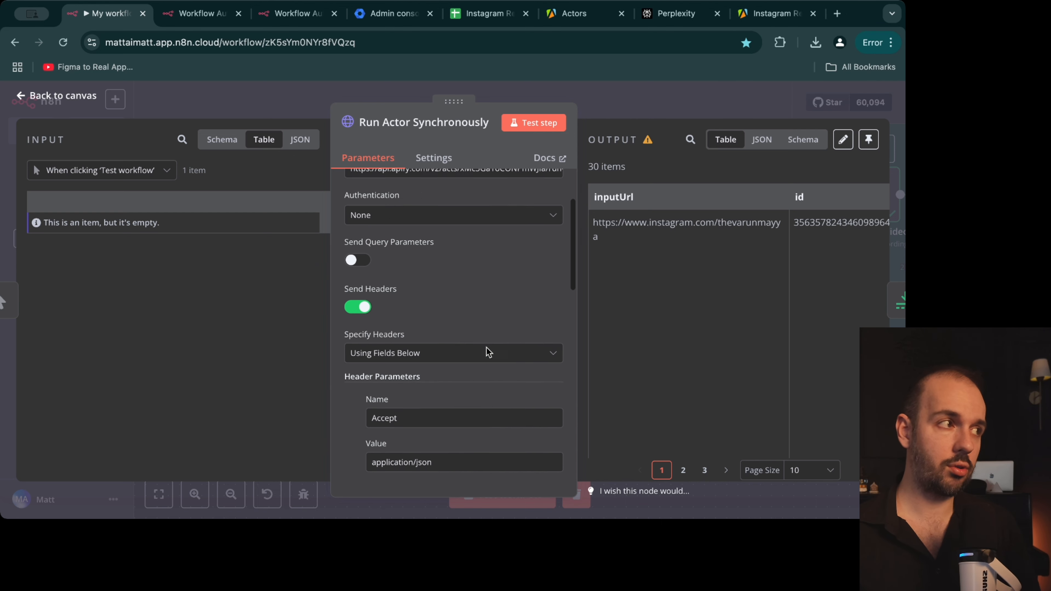
scroll(486, 352, "up", 1)
scroll(507, 345, "down", 1)
scroll(505, 342, "down", 1)
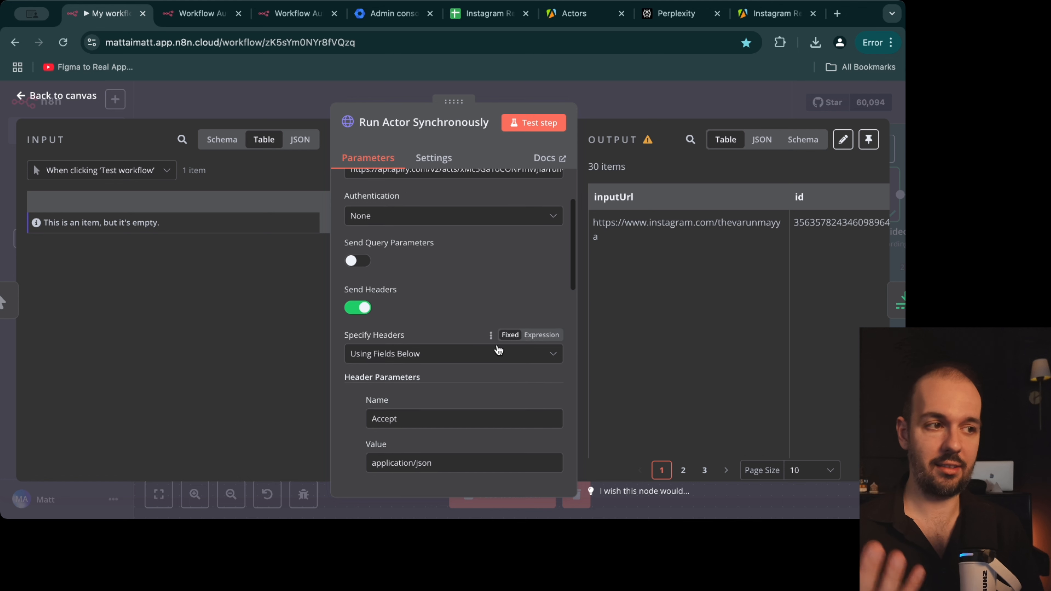
scroll(469, 280, "down", 3)
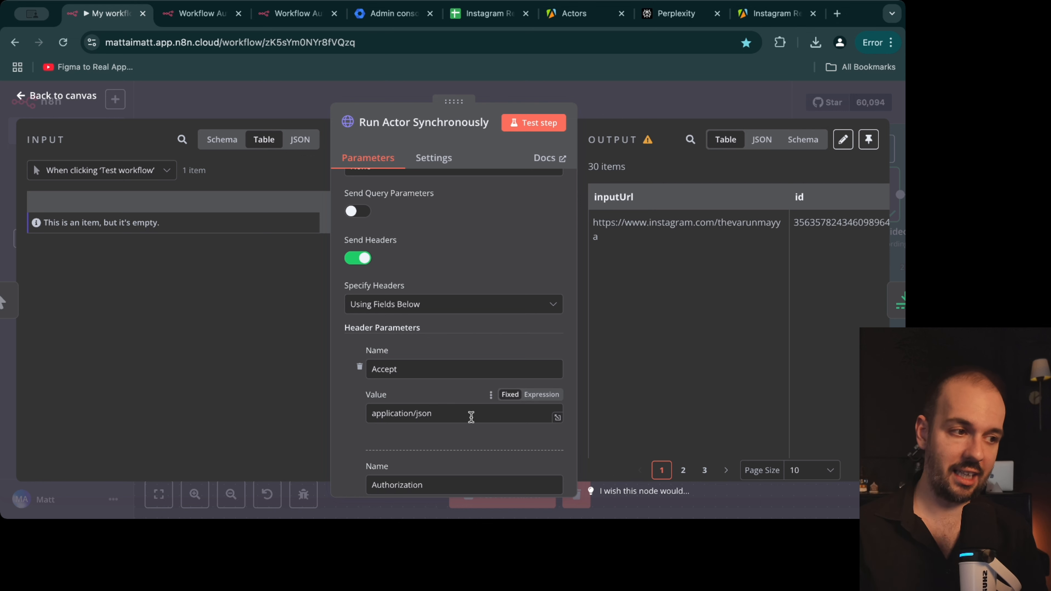
scroll(470, 415, "down", 3)
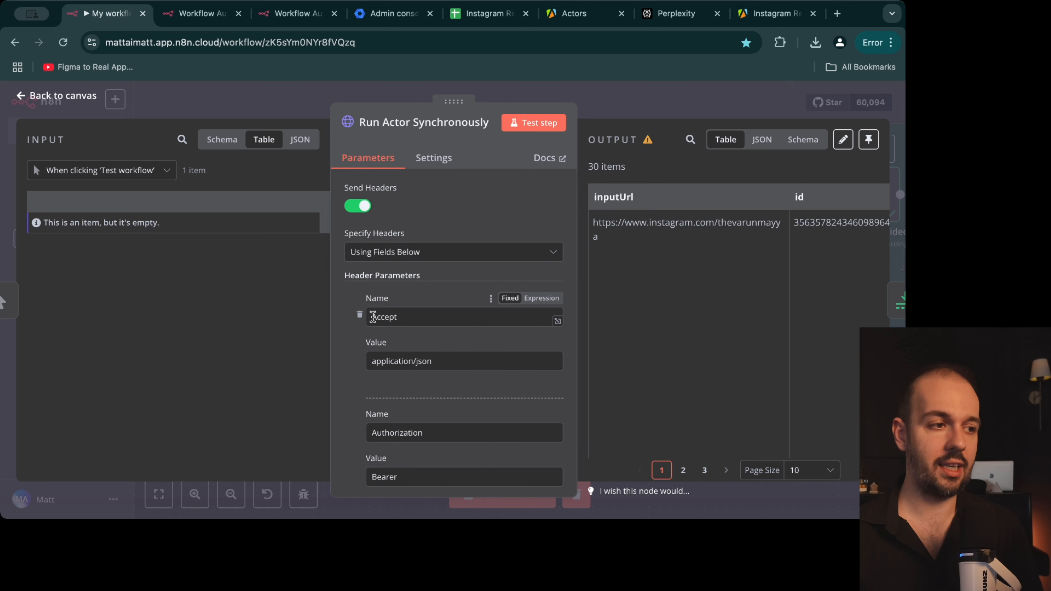
left_click_drag(372, 316, 452, 315)
left_click_drag(393, 360, 424, 361)
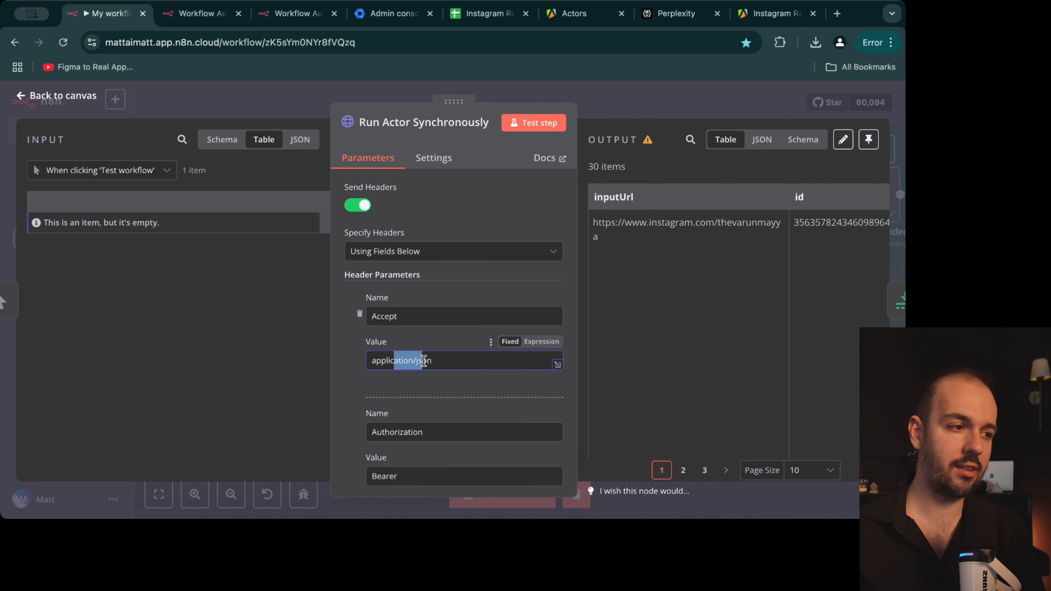
scroll(486, 353, "down", 3)
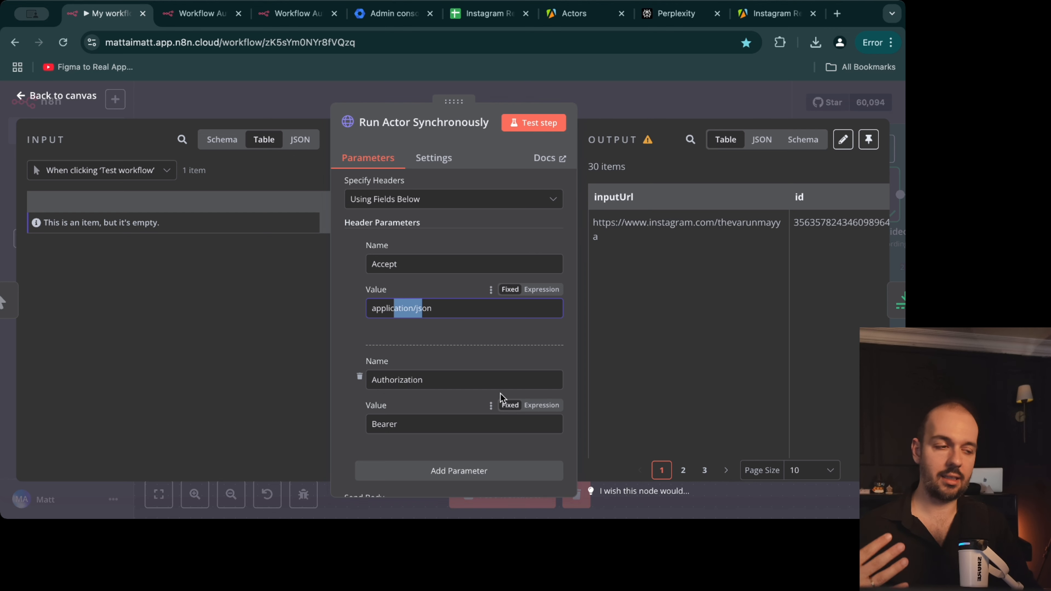
Step: Enter xx as a placeholder after Bearer in the Authorization header's value, and remove it again
left_click(399, 421)
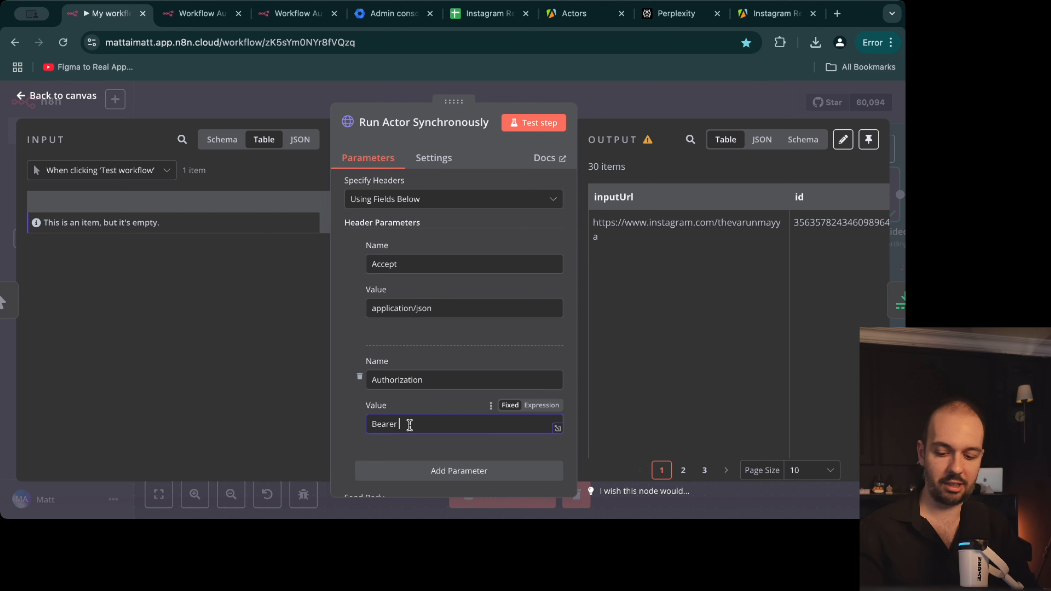
type("xx")
key("BackSpace")
key("BackSpace")
key("BackSpace")
key("BackSpace")
key("BackSpace")
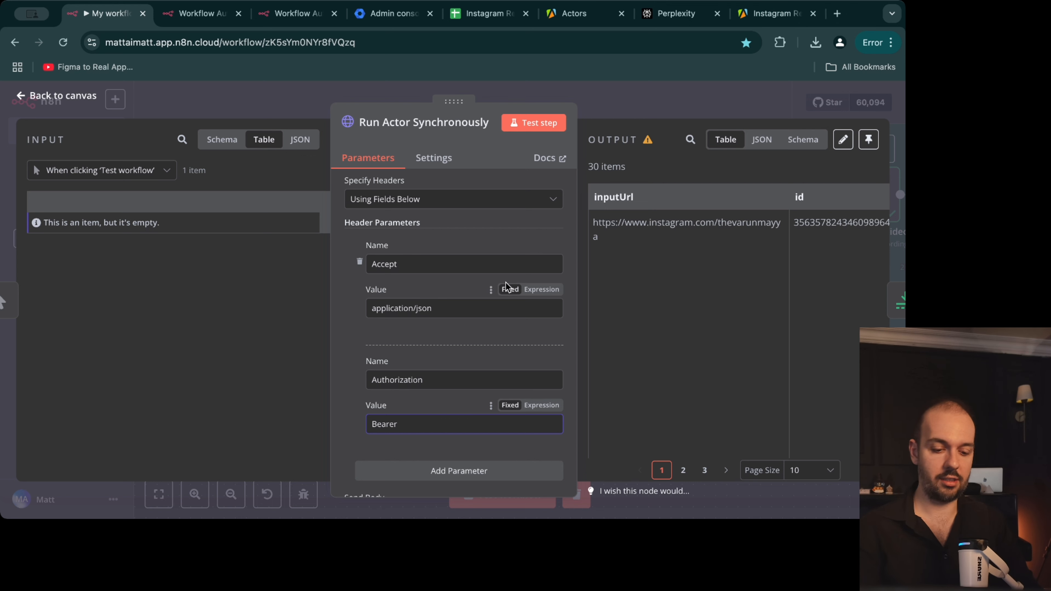
Step: Close the API endpoint list in Apify and open the account's API & Integrations settings to locate the personal API token
key("super+9")
left_click(823, 130)
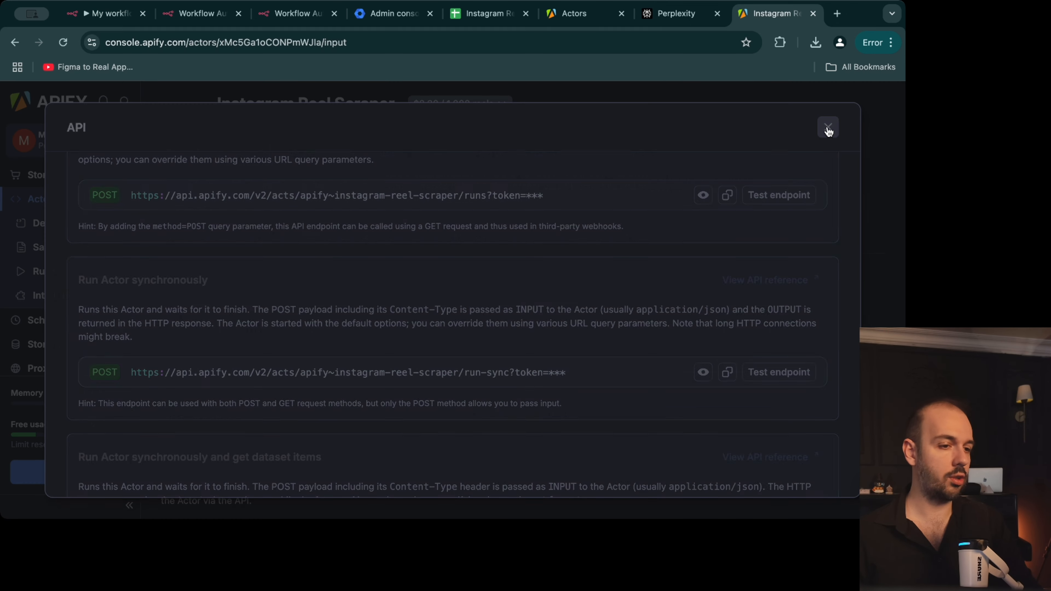
scroll(61, 288, "down", 3)
left_click(61, 288)
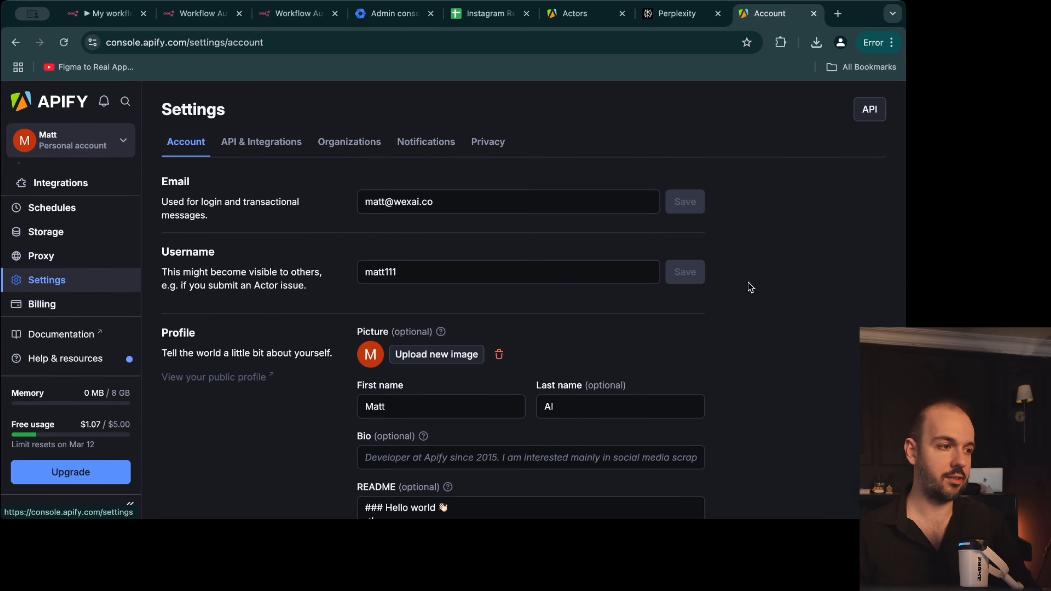
left_click(270, 145)
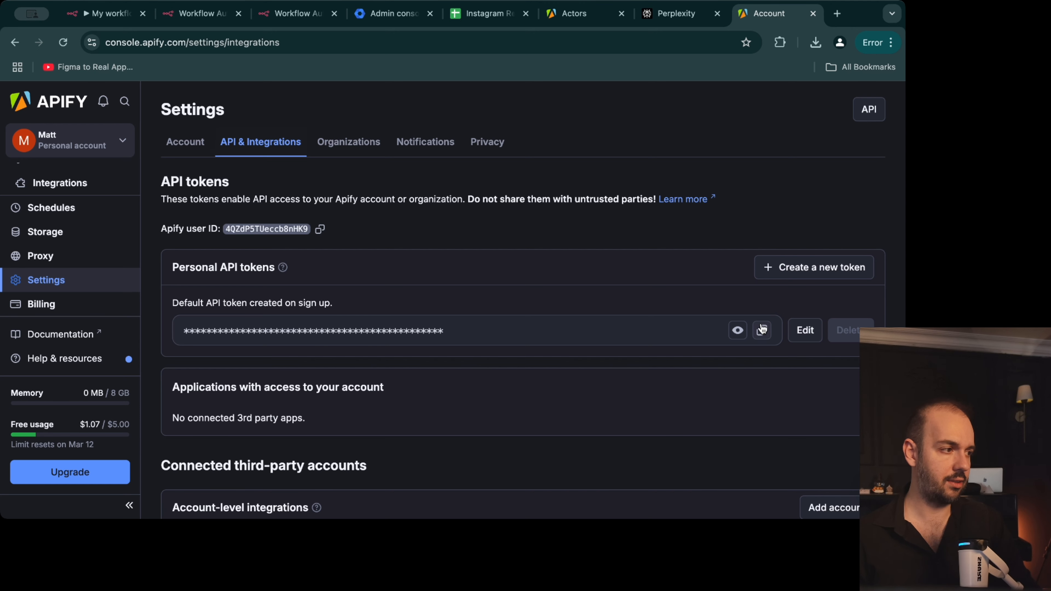
Step: Return to the n8n node and examine its request body settings, including the JSON results limit and username list
key("super+1")
scroll(498, 335, "down", 3)
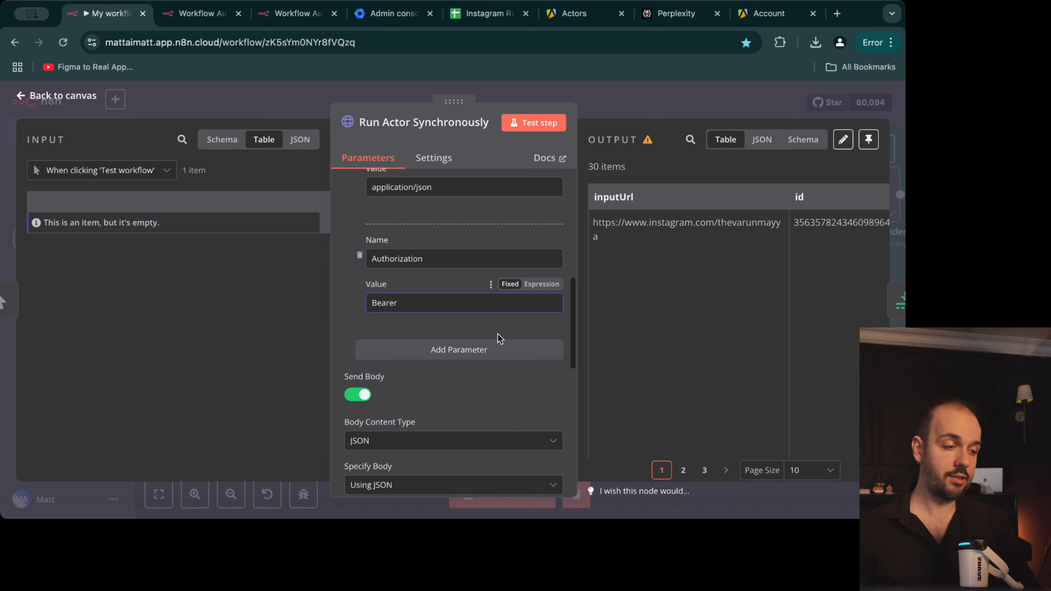
scroll(464, 357, "down", 1)
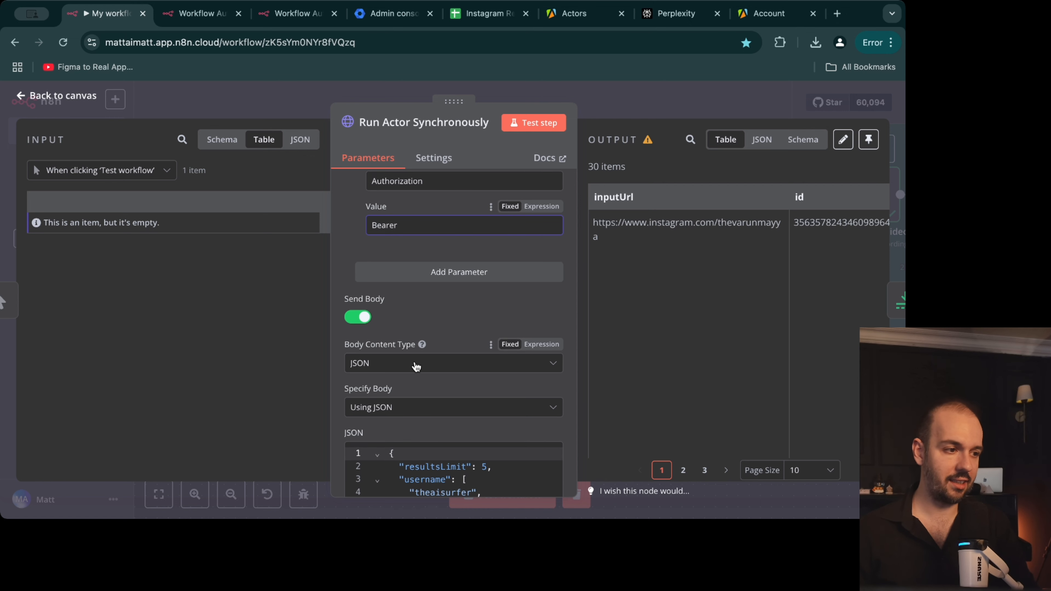
scroll(445, 403, "down", 2)
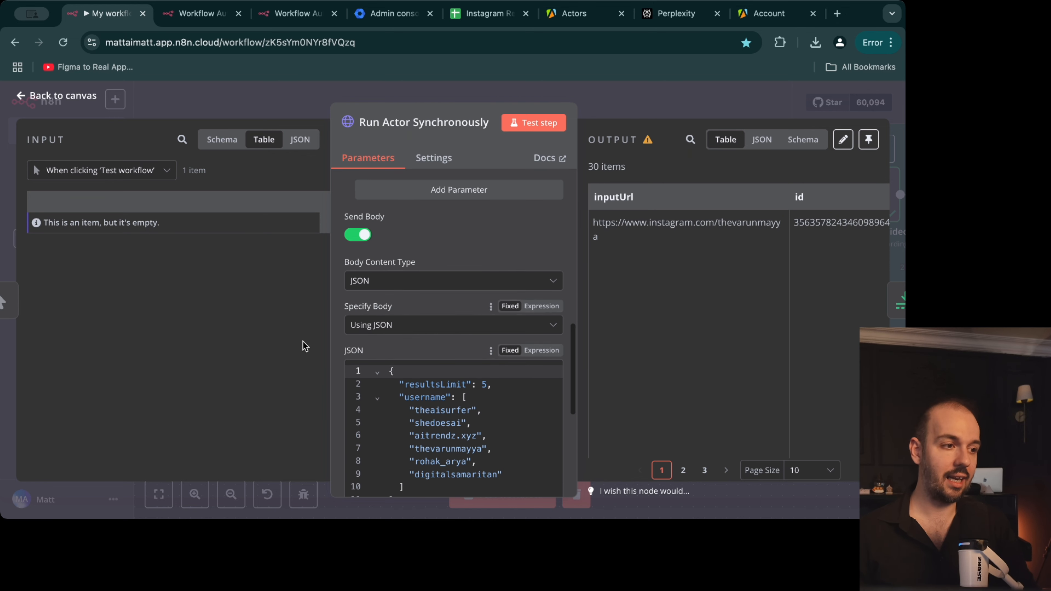
scroll(438, 416, "down", 1)
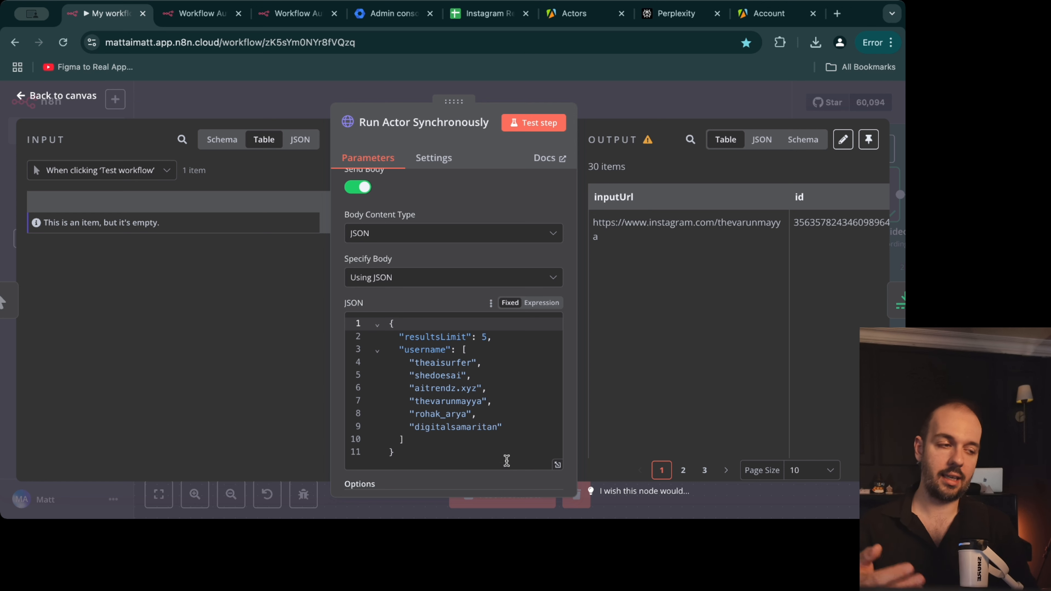
scroll(524, 381, "up", 2)
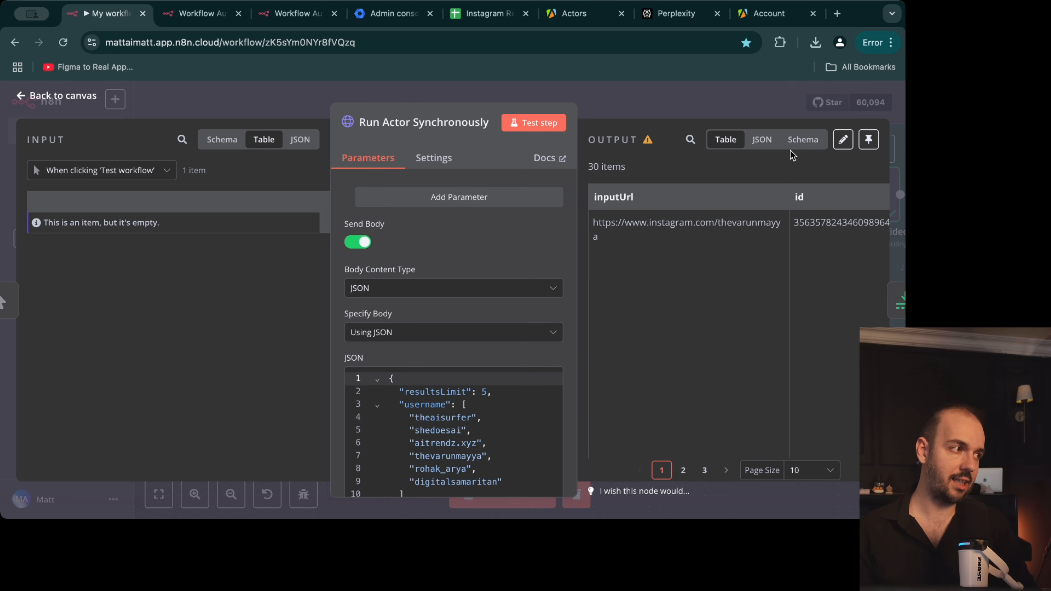
Step: Show the node's output as a schema and examine the scraped reel fields, including captions, hashtags, mentions and comments
left_click(791, 143)
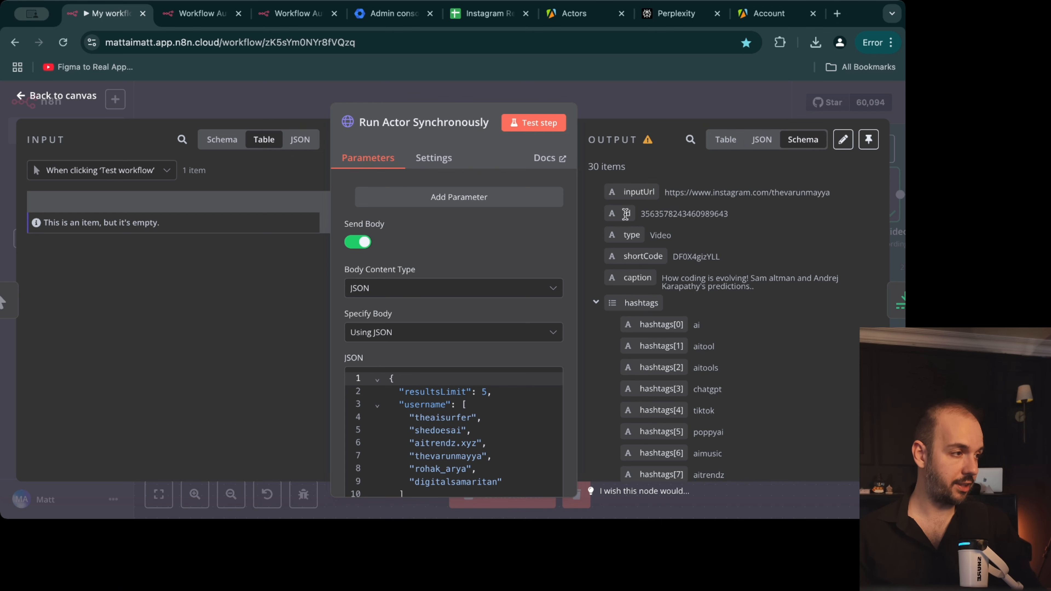
scroll(673, 385, "down", 2)
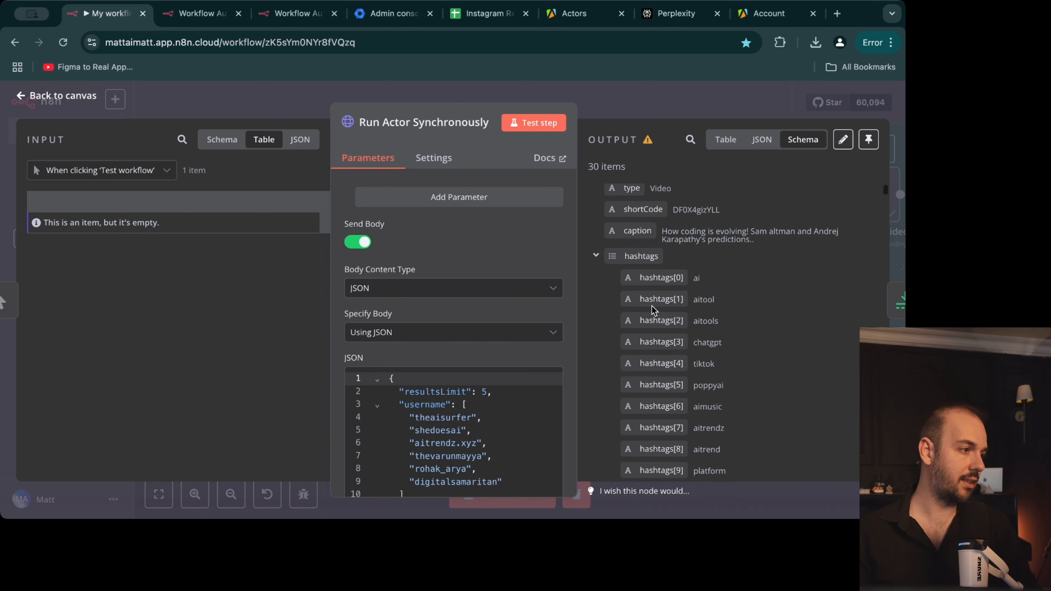
scroll(666, 300, "down", 13)
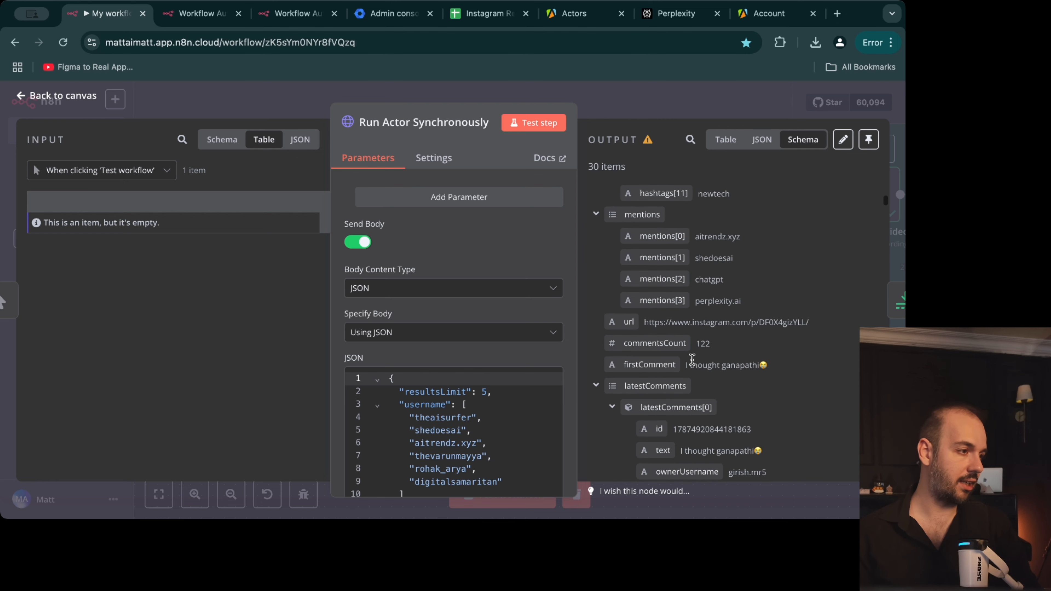
scroll(742, 383, "down", 6)
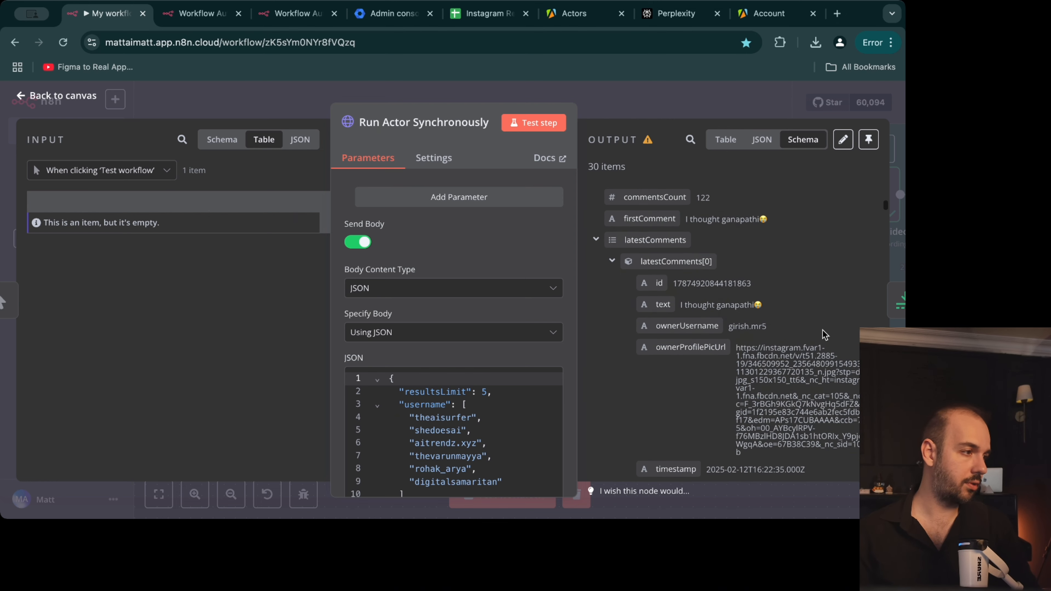
scroll(723, 290, "down", 10)
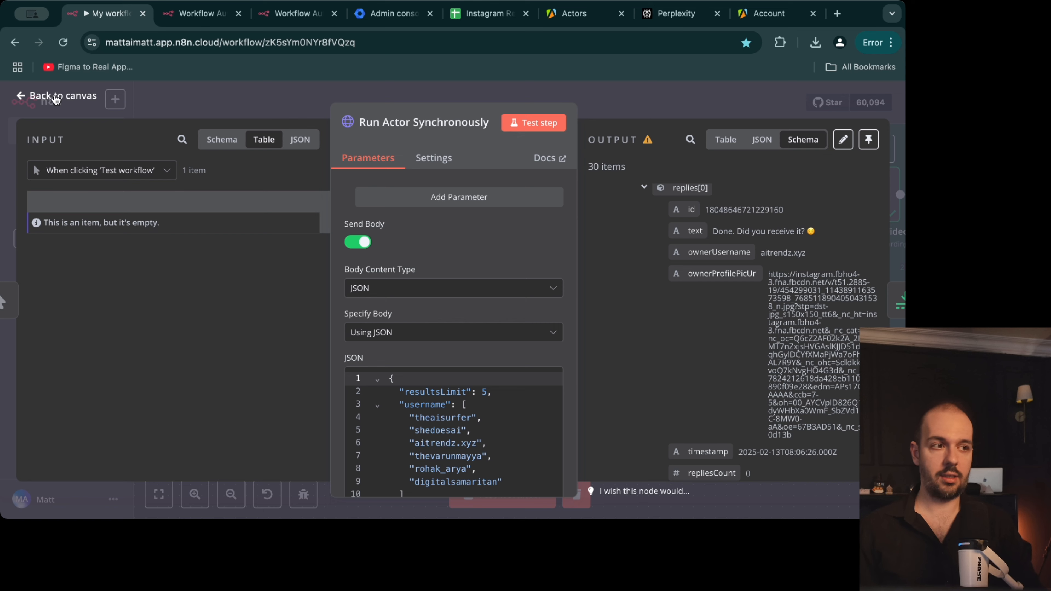
Step: Revisit the Authorization header's value, then close the Run Actor Synchronously node and return to the workflow canvas
scroll(538, 374, "up", 10)
scroll(504, 346, "down", 5)
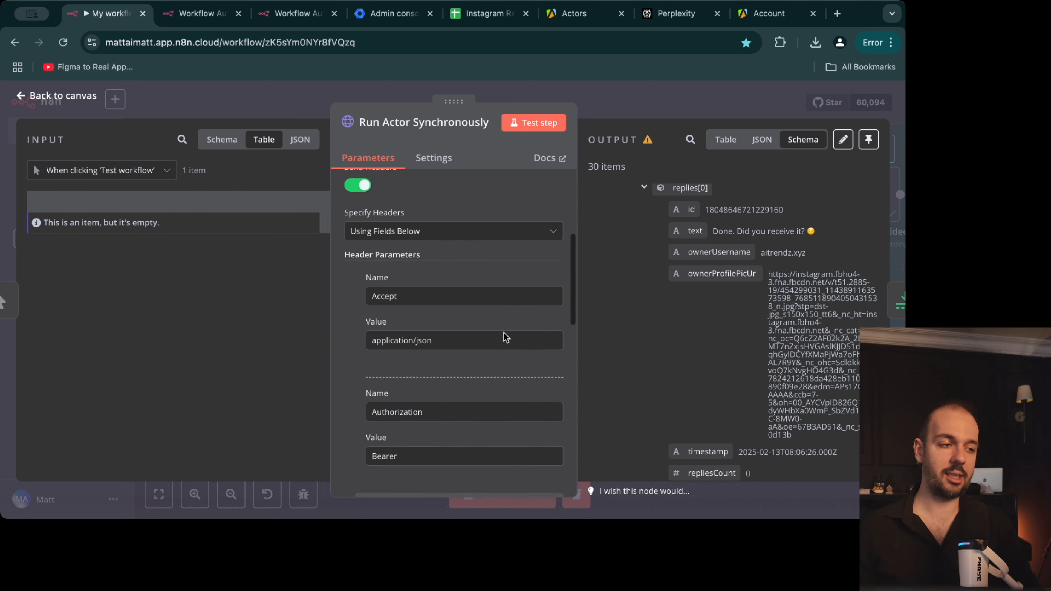
scroll(505, 337, "down", 4)
left_click(475, 327)
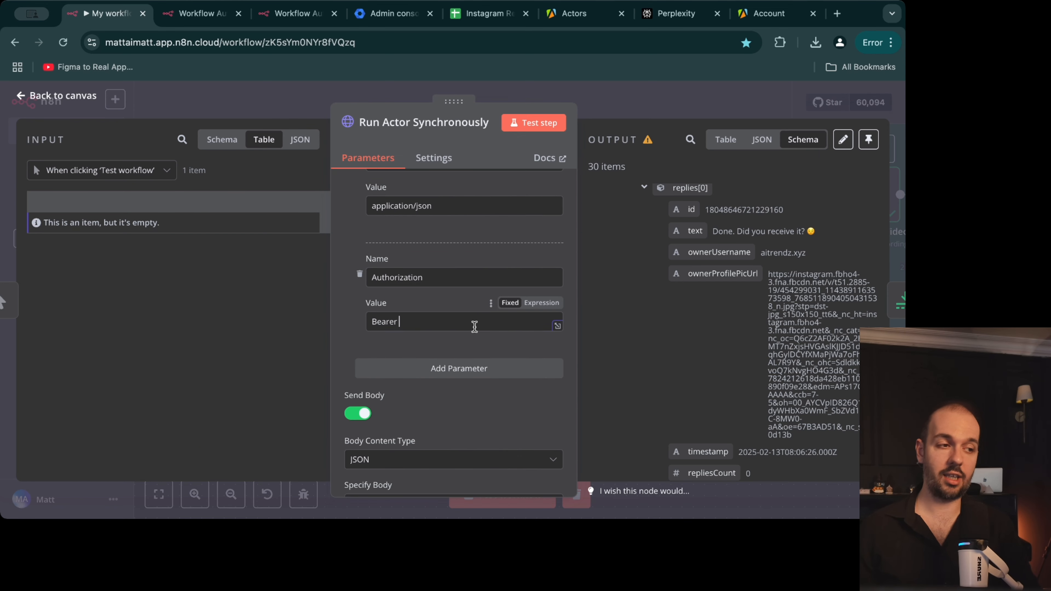
key("Escape")
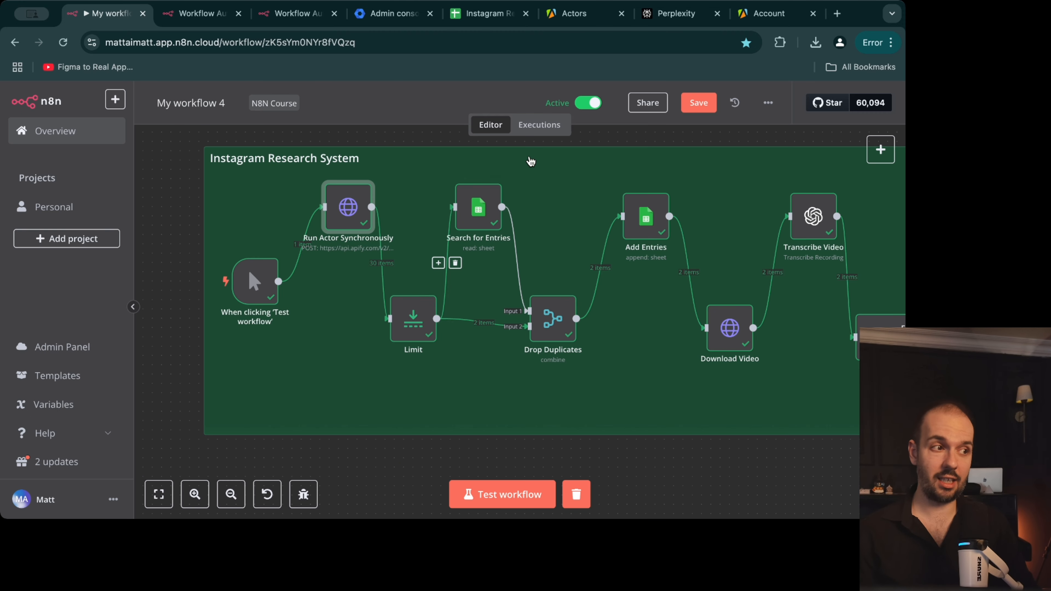
mouse_move(413, 327)
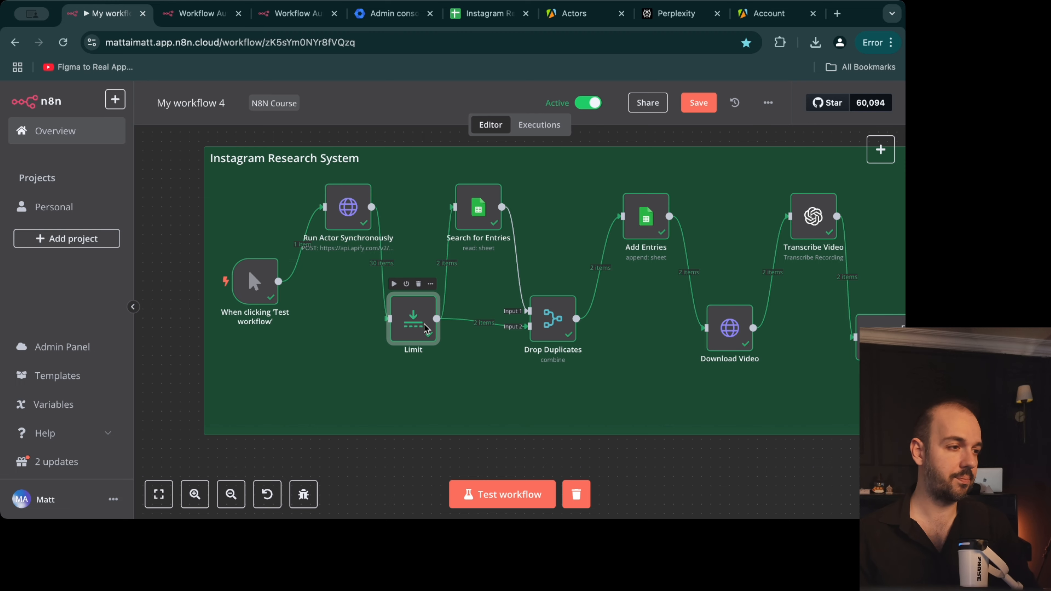
Step: Review the Limit node's settings, then inspect the Search for Entries node's Google Sheets credential and row filter
double_click(418, 329)
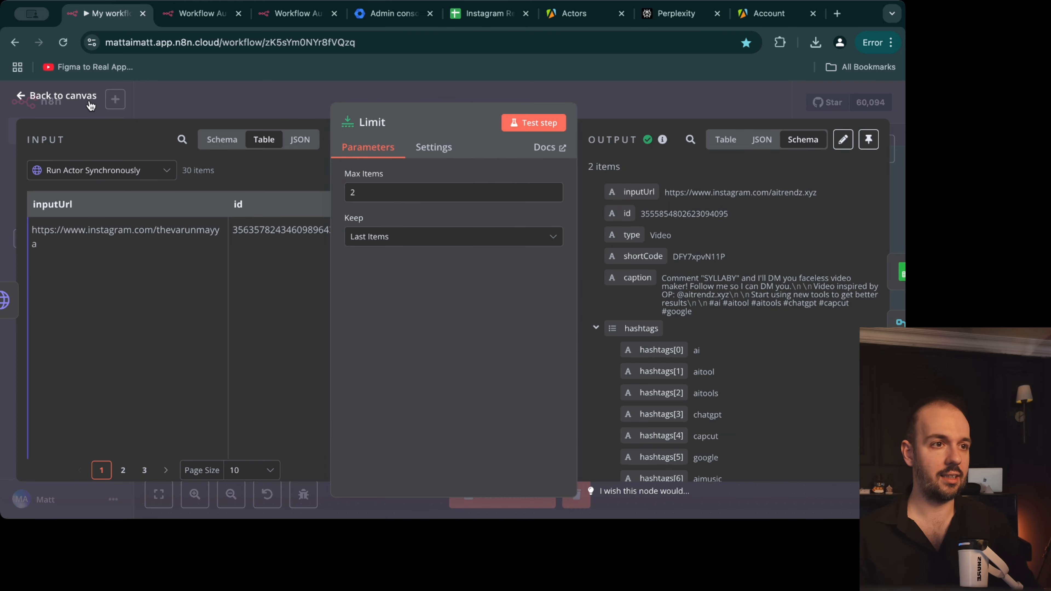
left_click(80, 104)
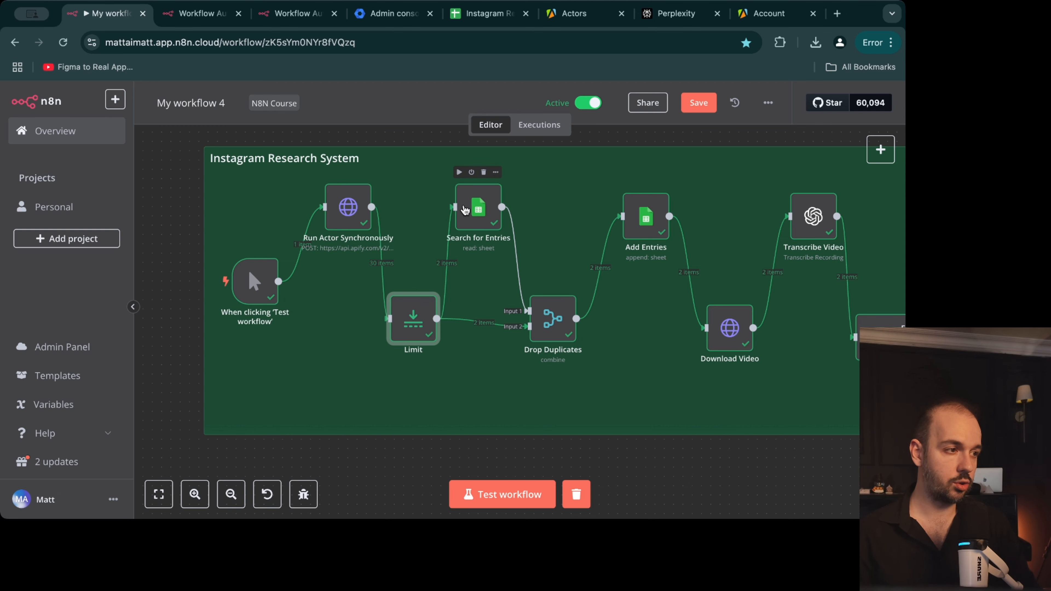
double_click(478, 211)
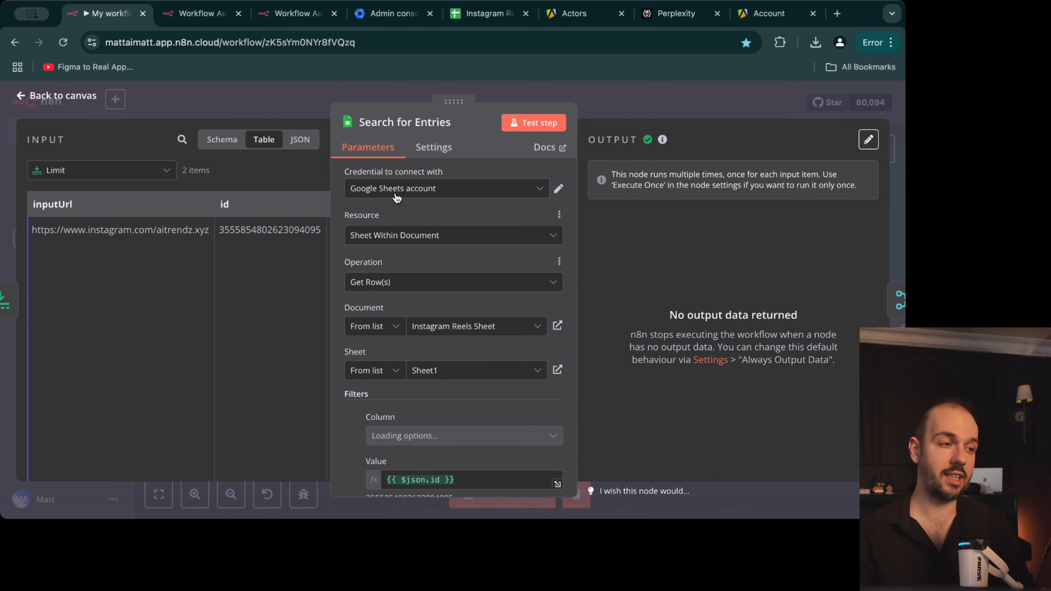
left_click(558, 189)
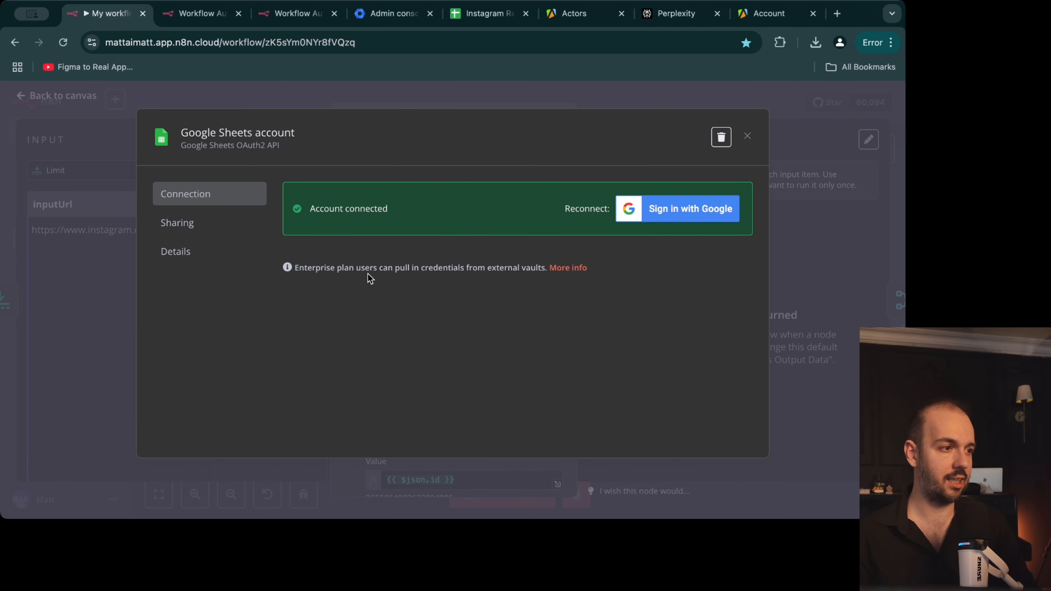
left_click(747, 139)
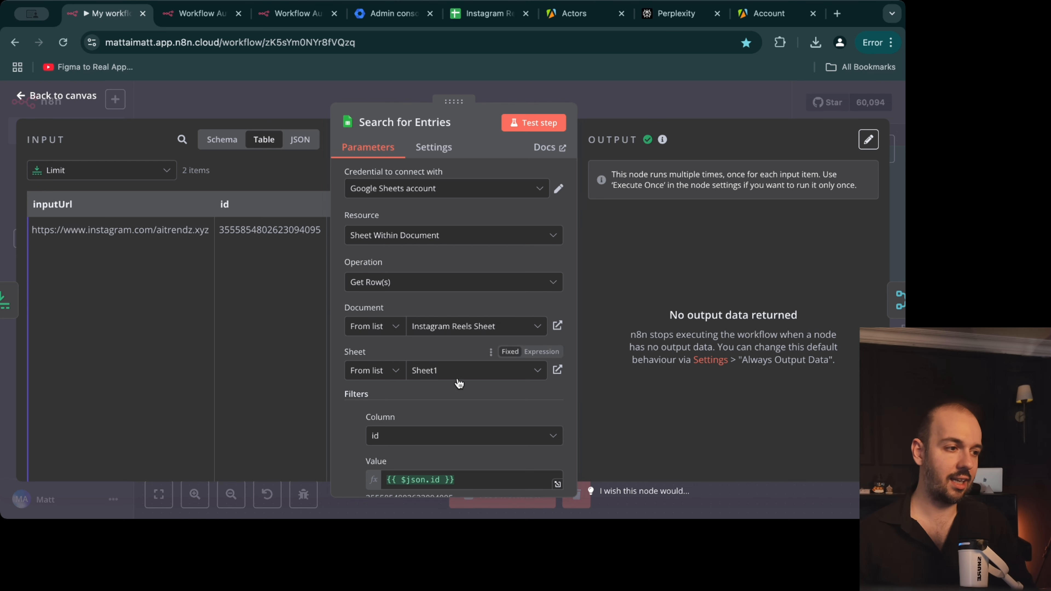
scroll(459, 414, "down", 4)
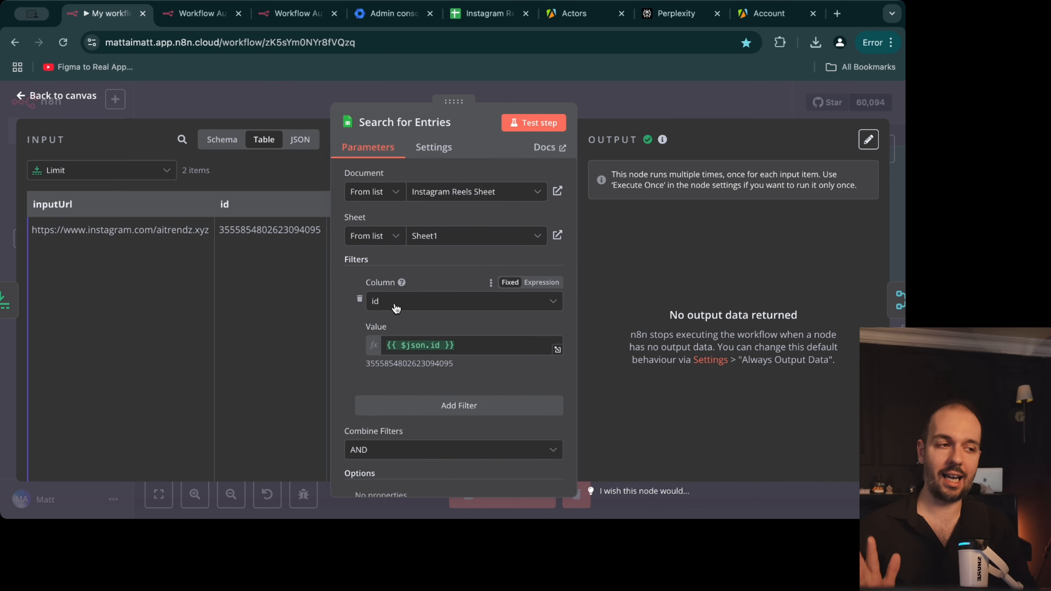
Step: Switch to the Instagram Reels Sheet and examine its column headers from timestamp through newTranscript
left_click(489, 16)
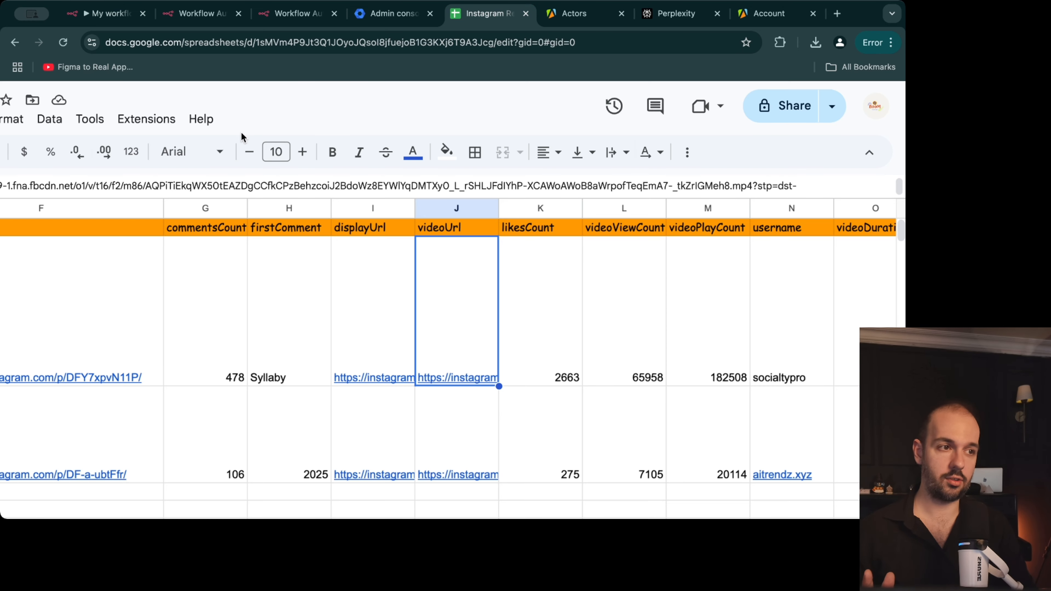
scroll(74, 244, "left", 10)
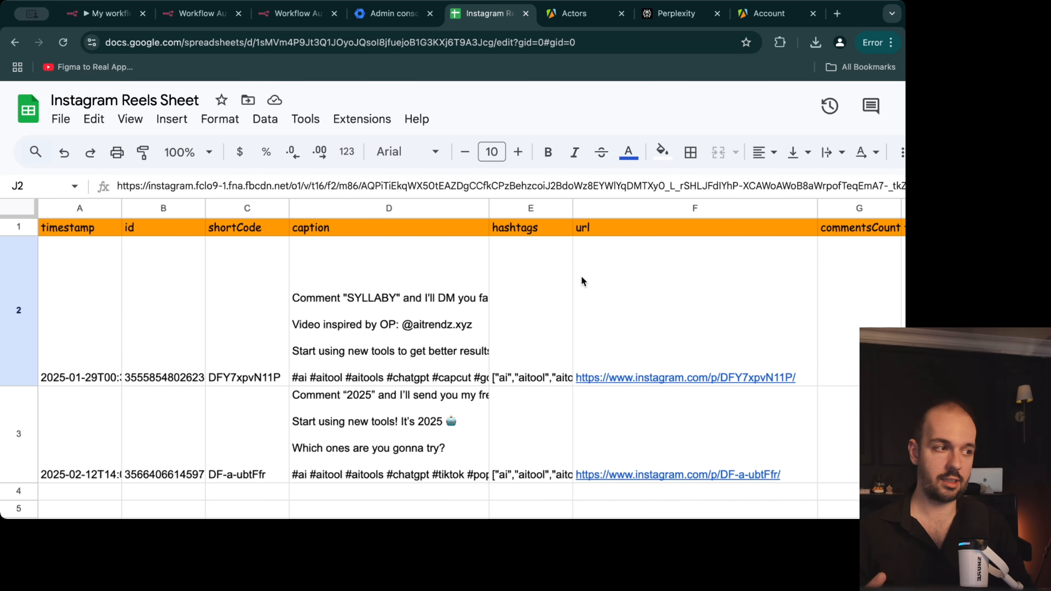
scroll(581, 275, "right", 10)
scroll(478, 265, "left", 10)
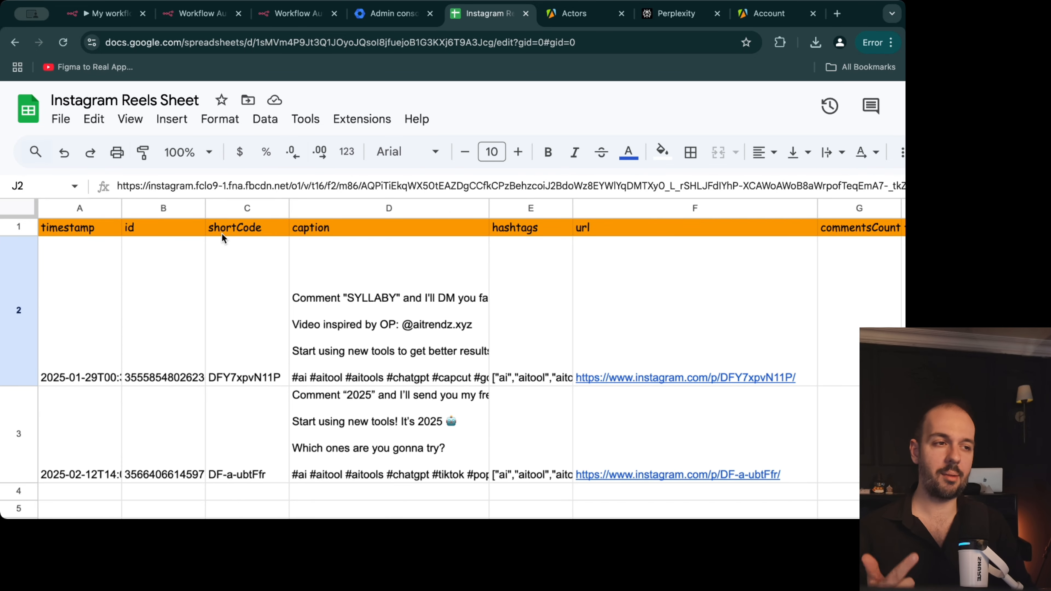
scroll(229, 234, "right", 5)
scroll(437, 273, "right", 5)
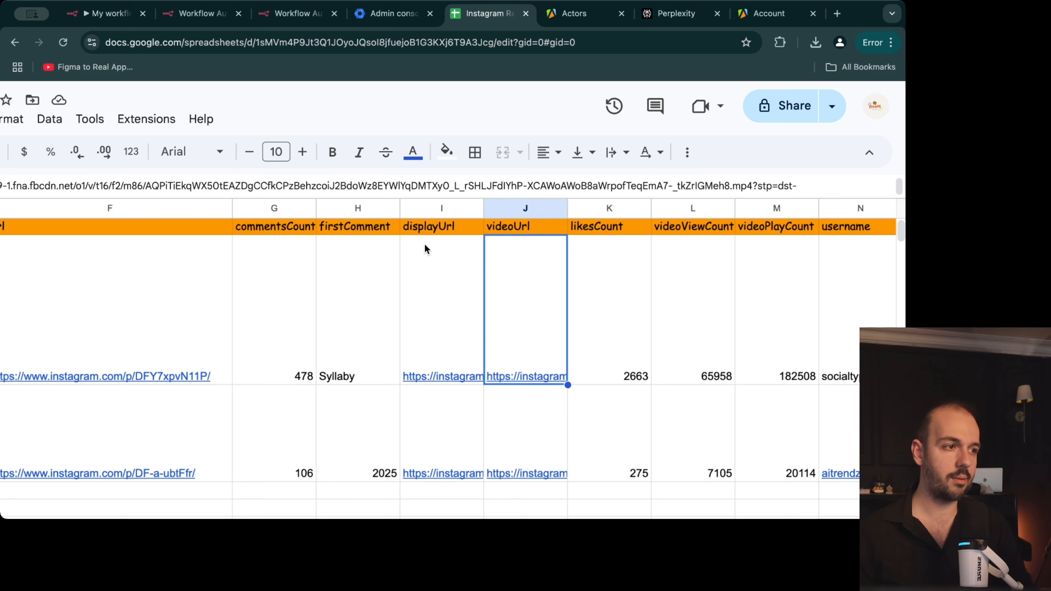
scroll(424, 243, "right", 3)
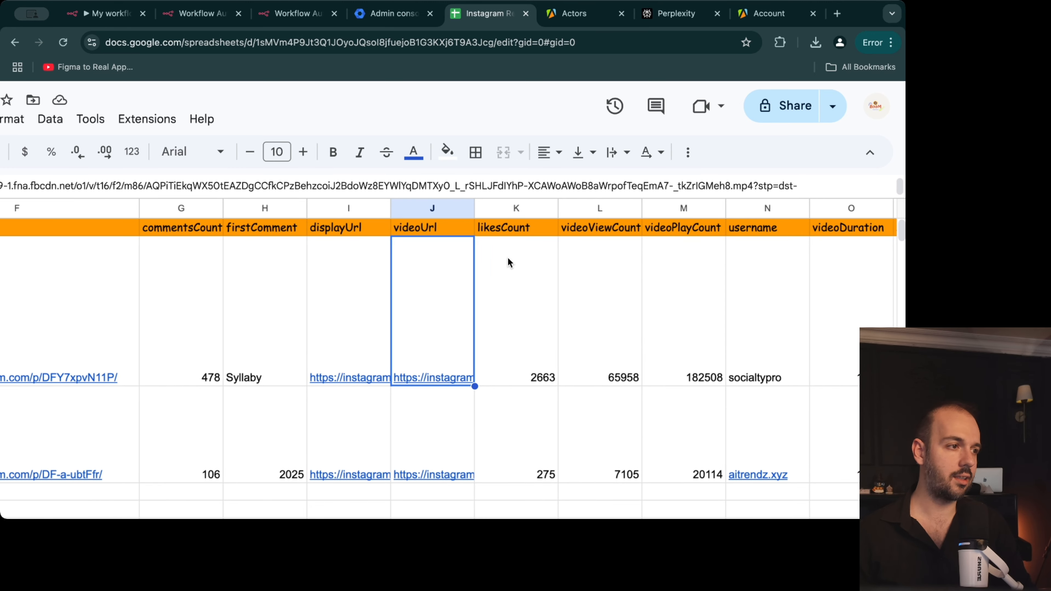
scroll(521, 248, "right", 3)
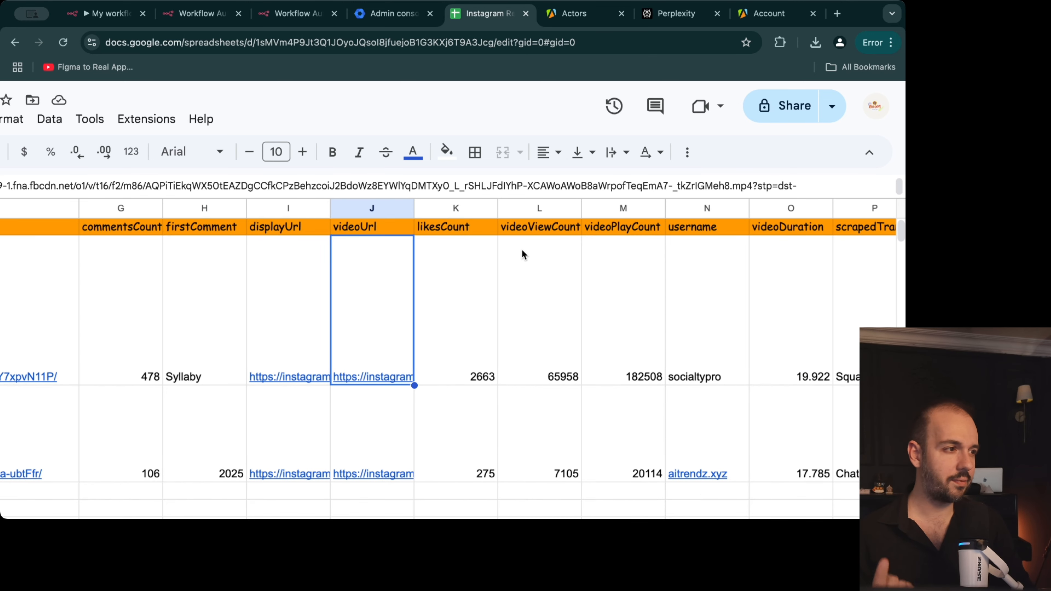
scroll(522, 254, "right", 6)
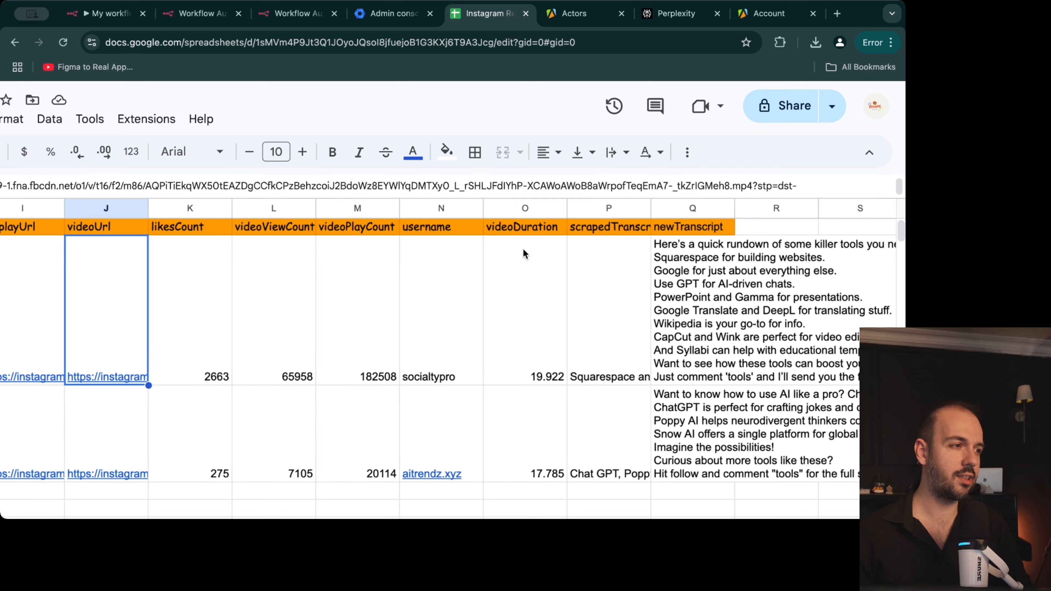
scroll(524, 250, "right", 2)
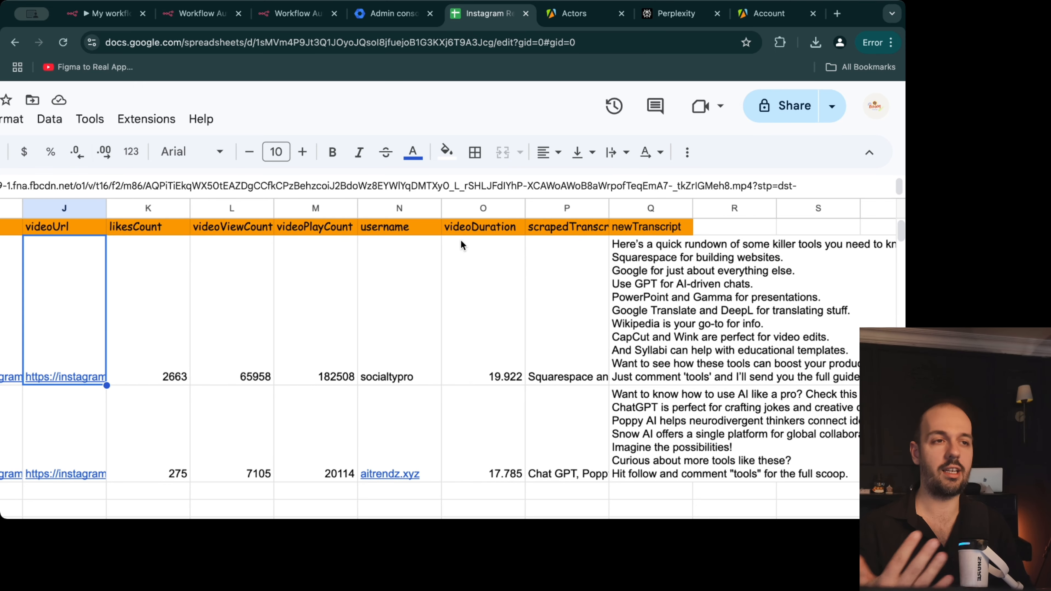
scroll(588, 229, "left", 6)
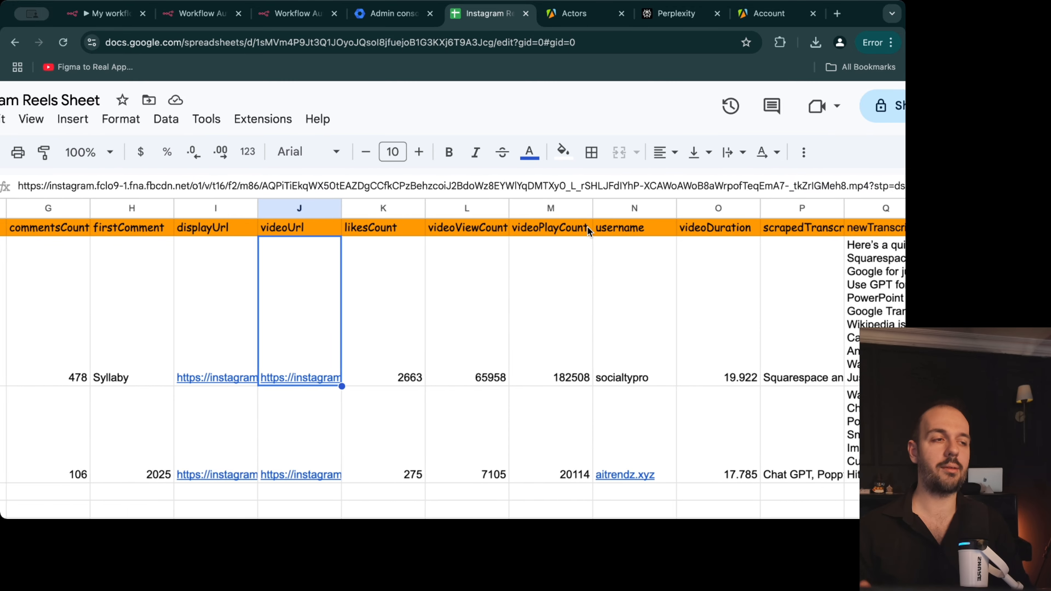
scroll(587, 227, "left", 6)
Step: Return to the n8n workflow, review the remaining filter options of Search for Entries, and close the node
key("super+1")
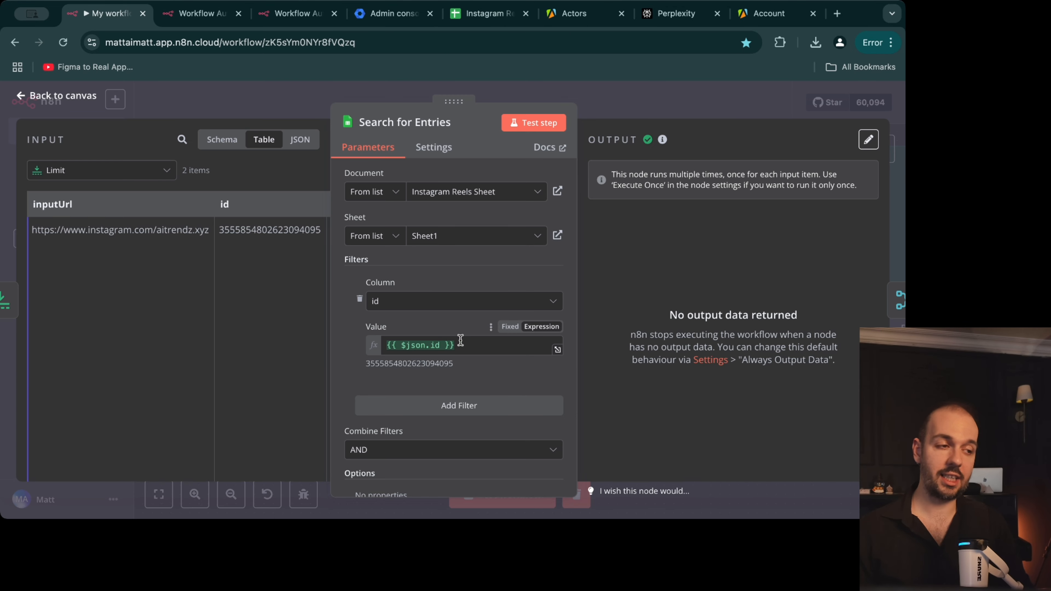
scroll(414, 278, "down", 2)
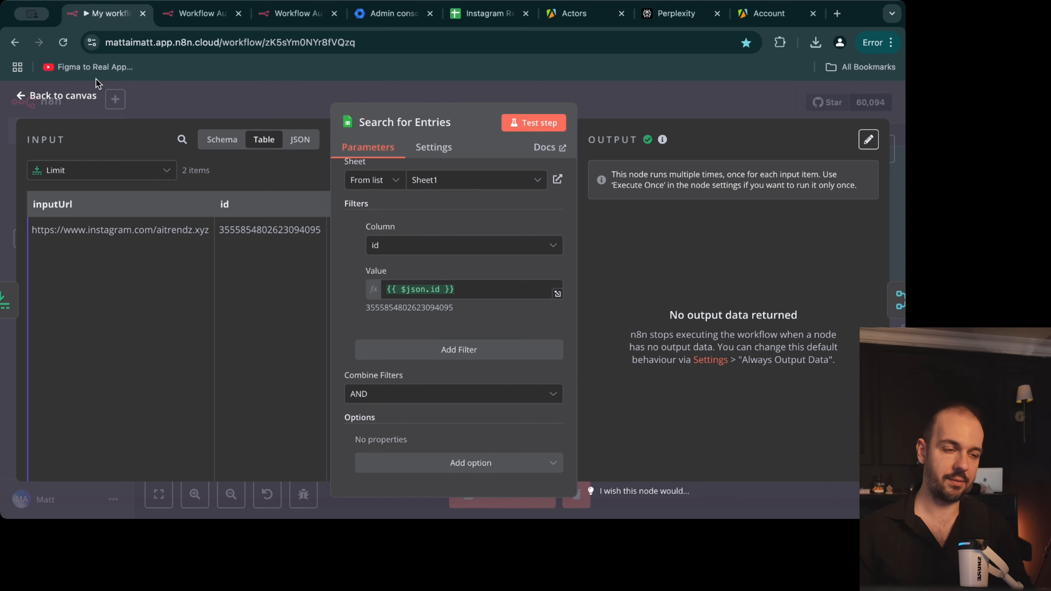
left_click(58, 95)
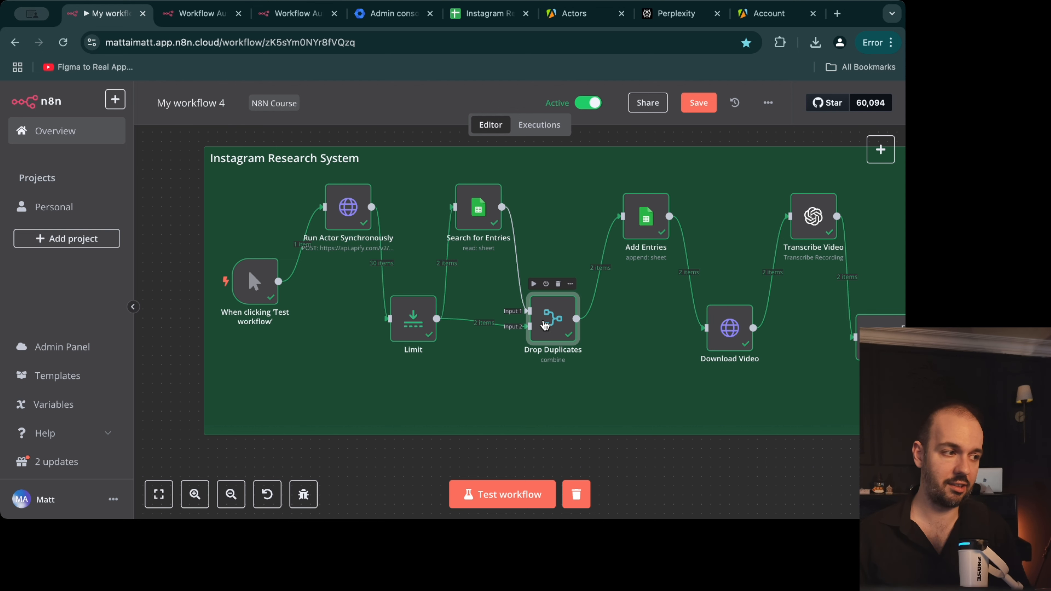
Step: Inspect the Drop Duplicates node's combine mode, field to match and output type, then return to the canvas
double_click(551, 317)
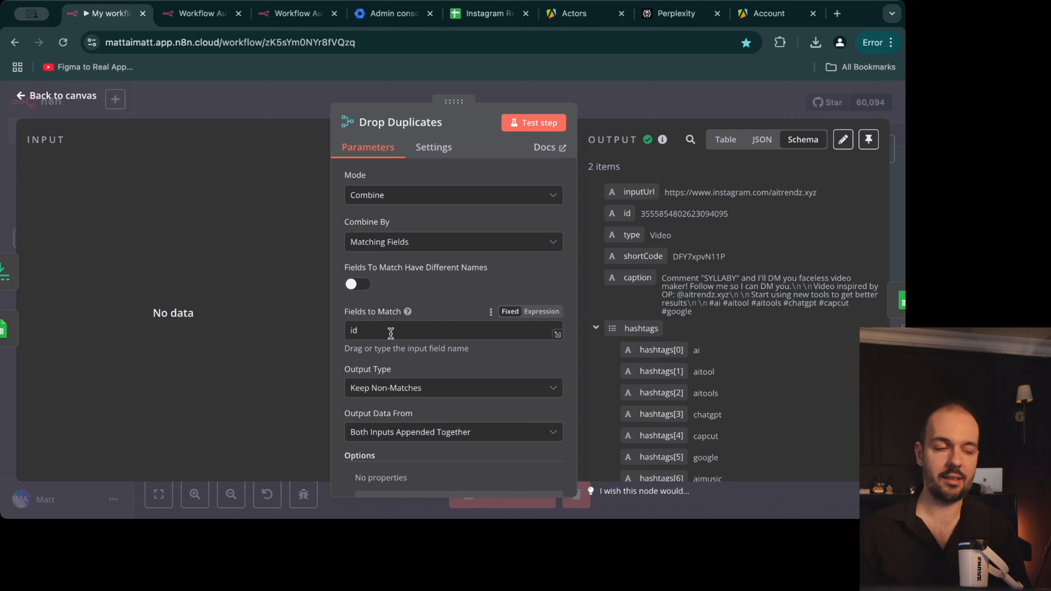
scroll(402, 356, "down", 1)
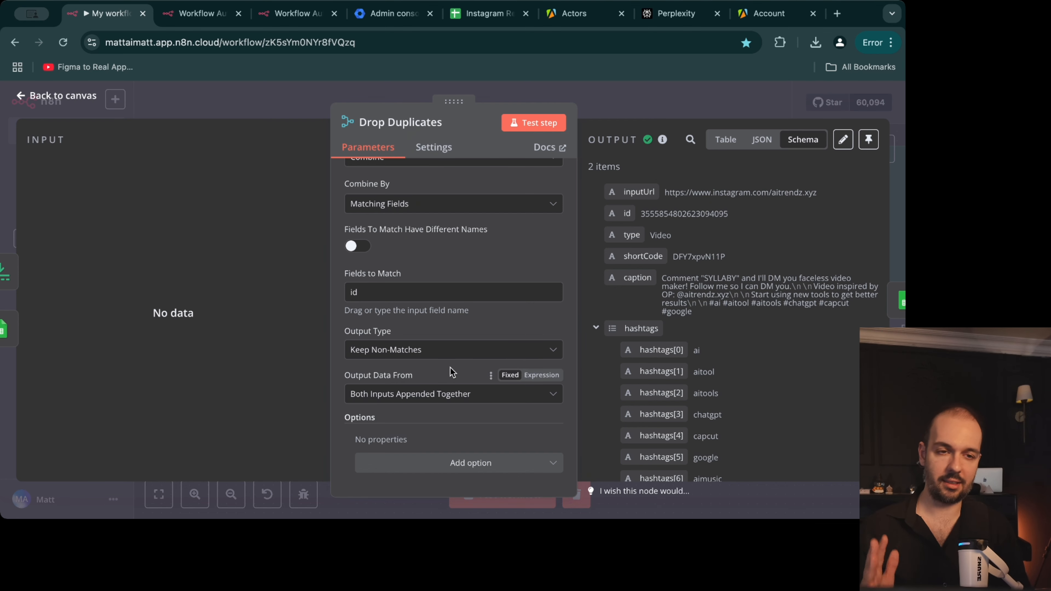
left_click(22, 92)
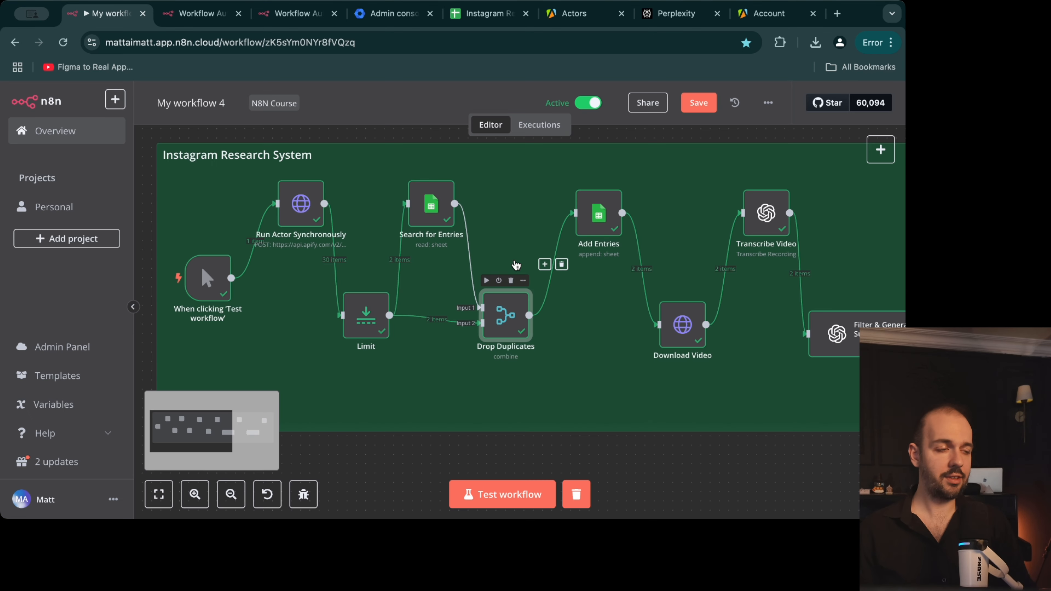
Step: Check the logged reels in the Instagram Reels Sheet, then return to the workflow canvas around the Add Entries node
left_click(489, 13)
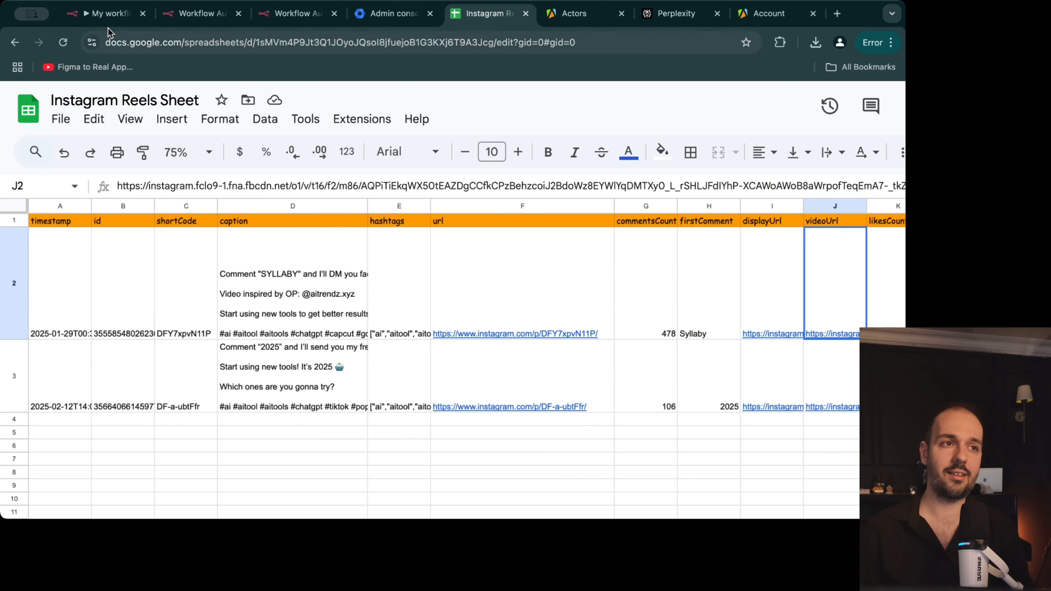
left_click(101, 15)
scroll(599, 176, "right", 2)
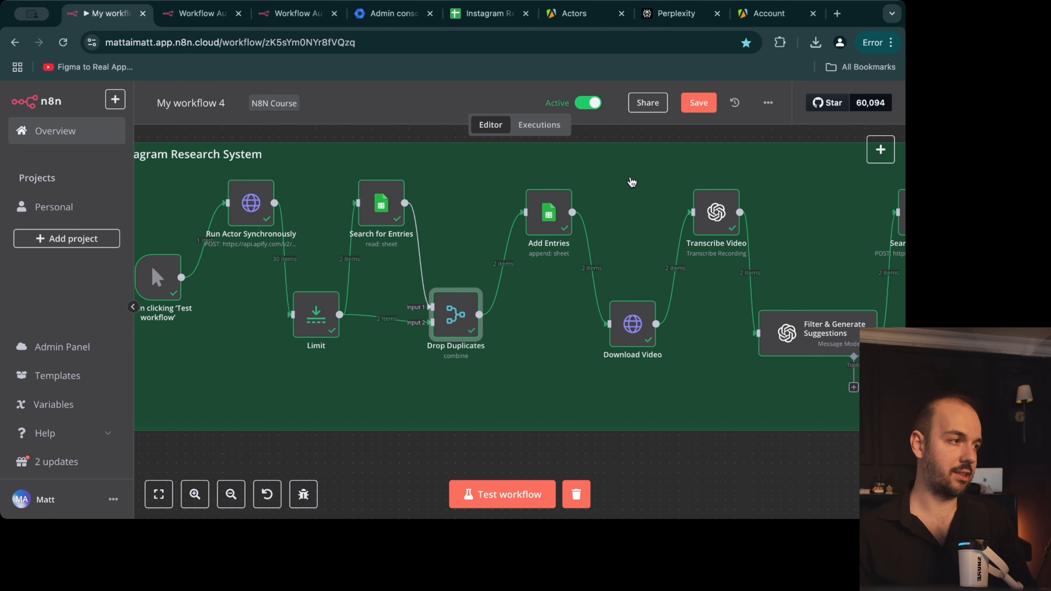
scroll(639, 332, "left", 1)
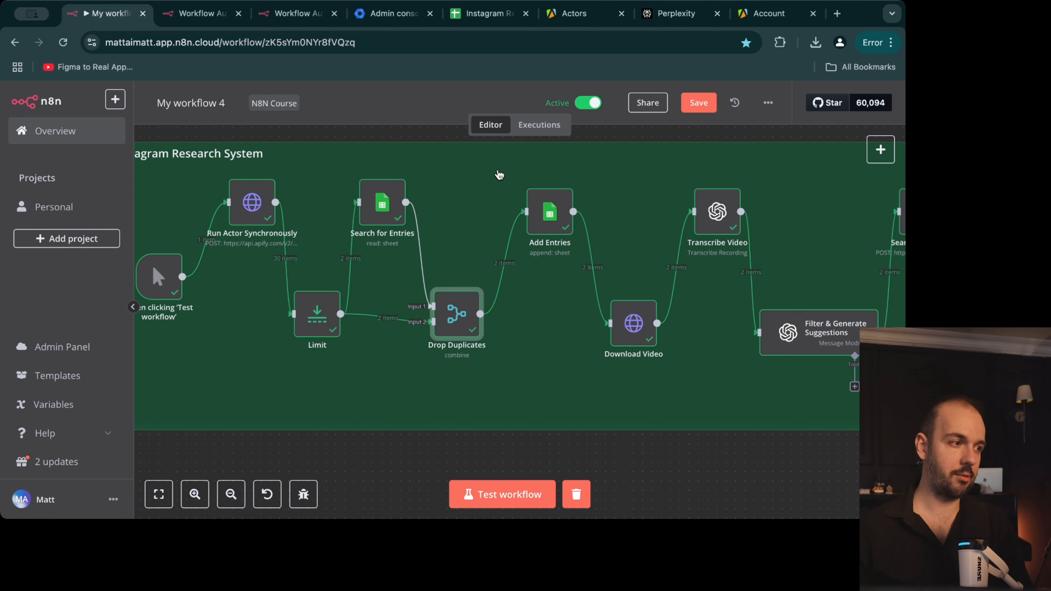
Step: Open the first reel's videoUrl link from the spreadsheet to preview the video, then close it and return to the n8n workflow
key("super+5")
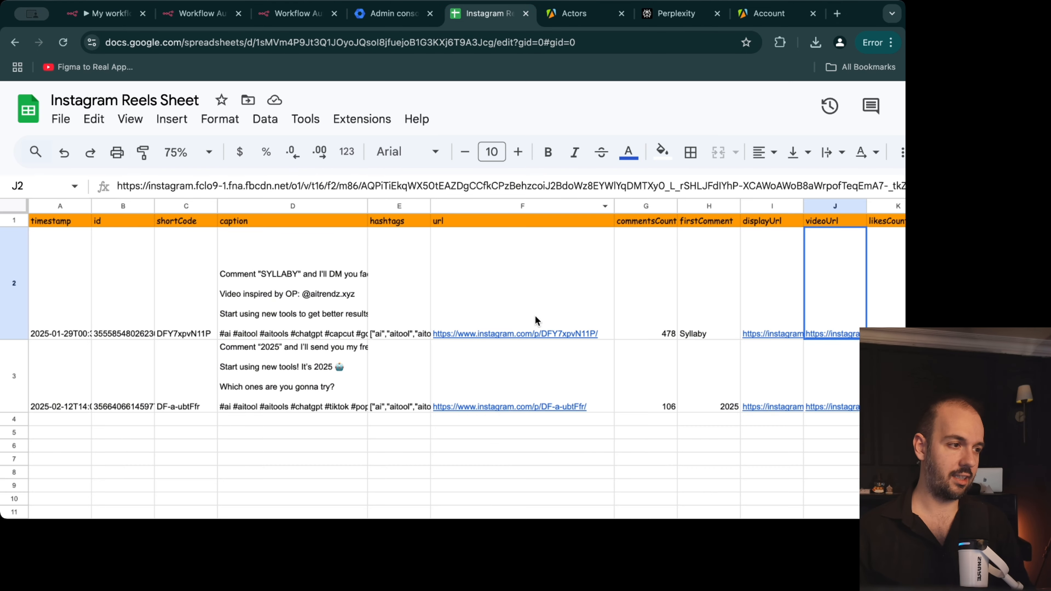
scroll(534, 315, "right", 5)
mouse_move(494, 333)
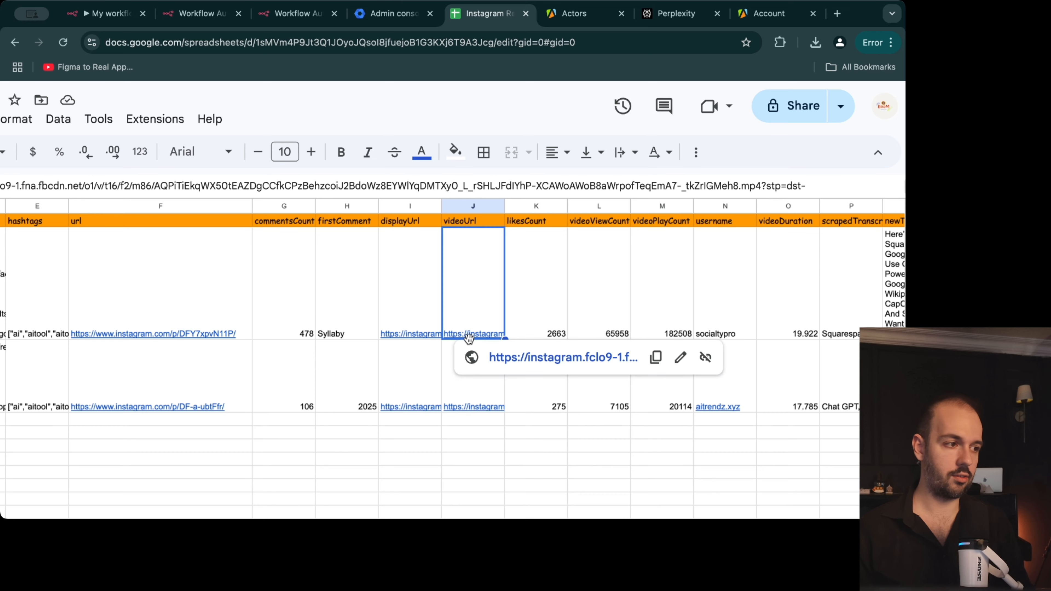
left_click(509, 358)
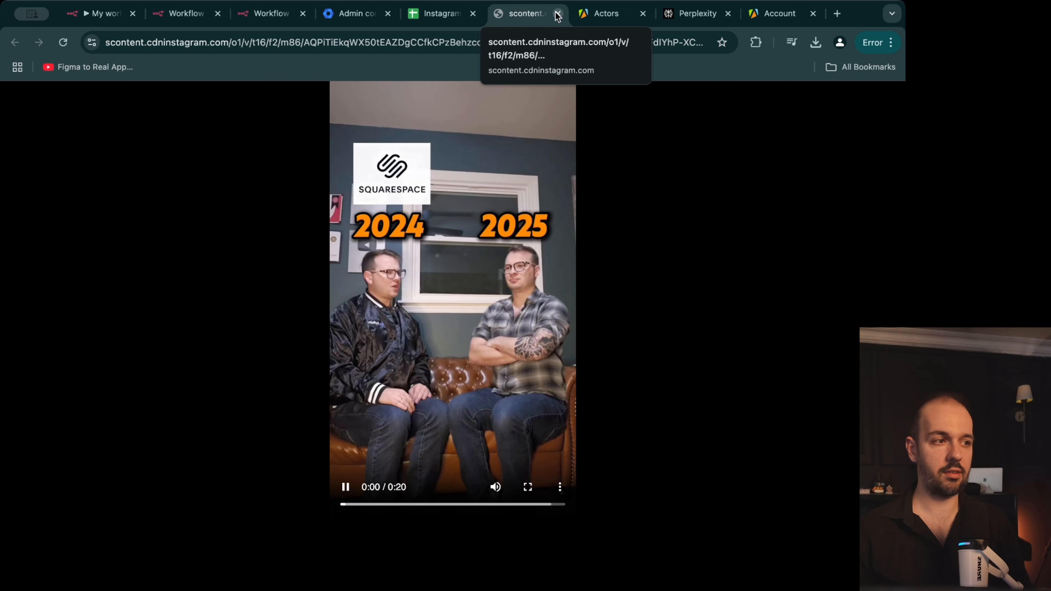
left_click(557, 14)
key("super+1")
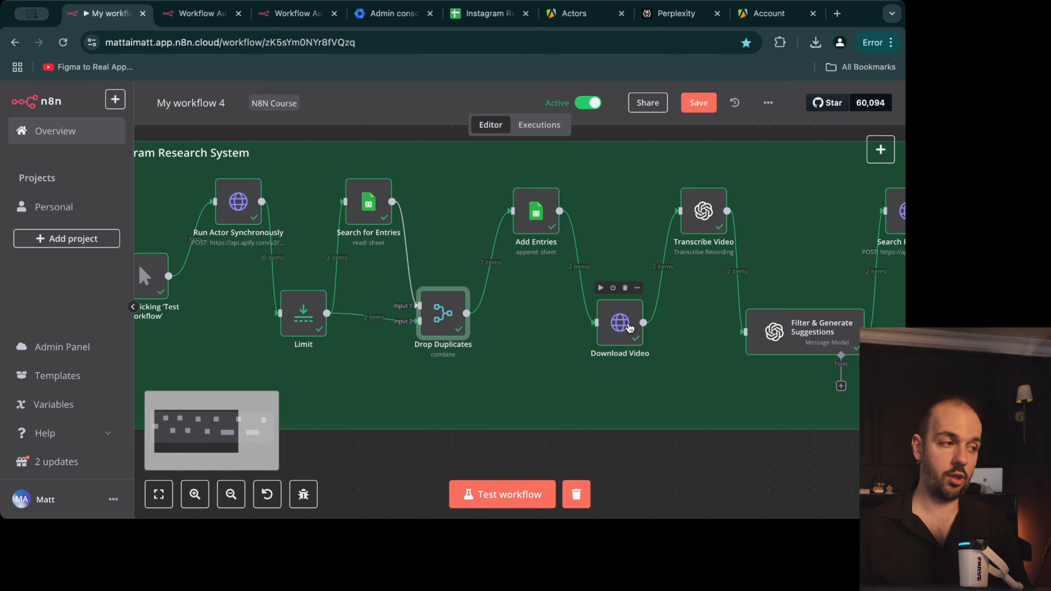
Step: Inspect the Download Video node's GET request, its videoUrl expression and the binary output, then close the node
double_click(633, 327)
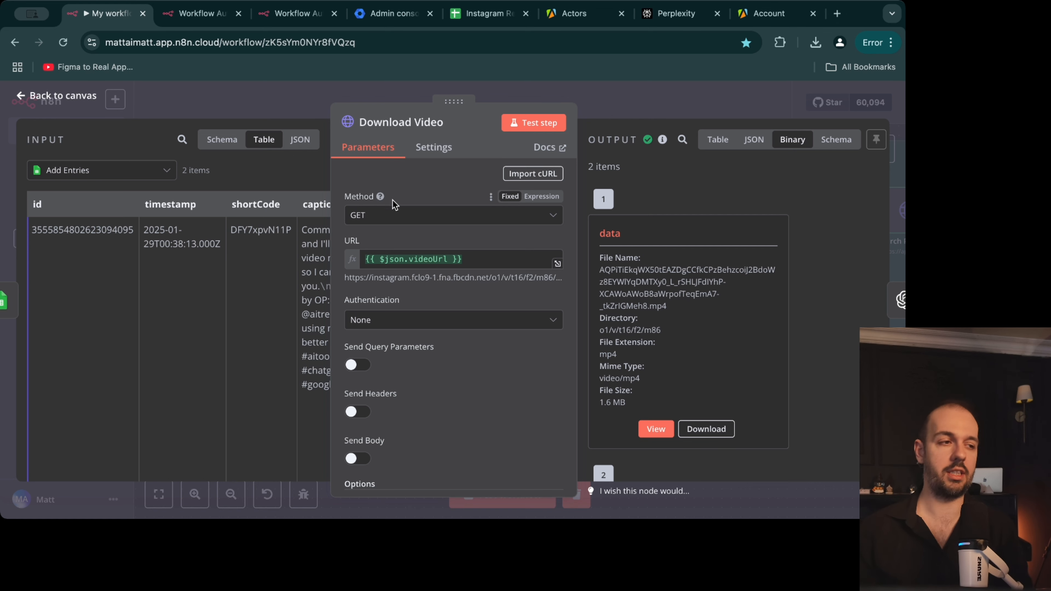
left_click_drag(485, 260, 354, 261)
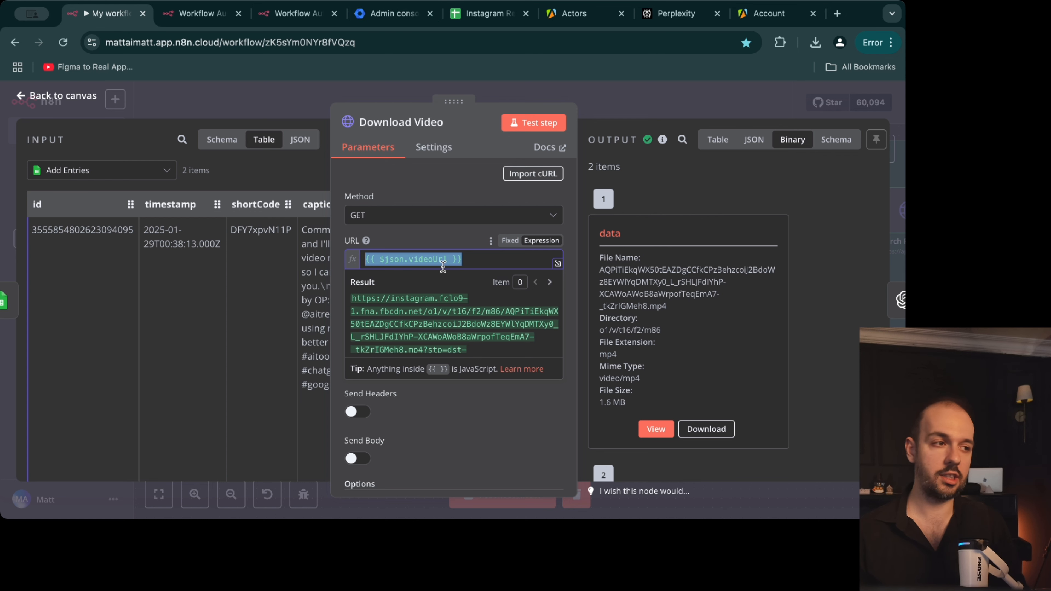
scroll(416, 330, "down", 3)
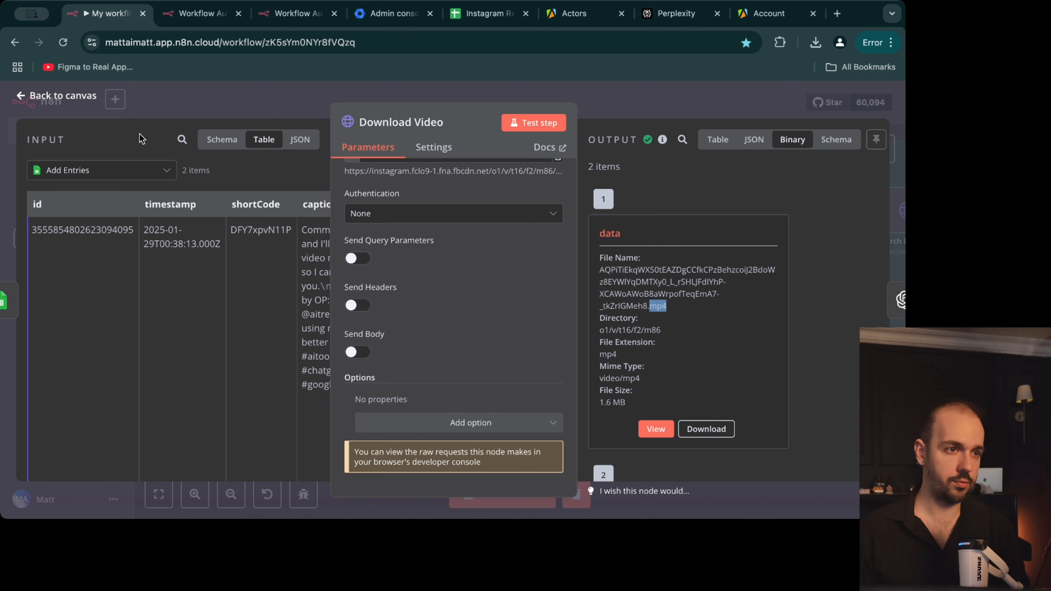
left_click(74, 98)
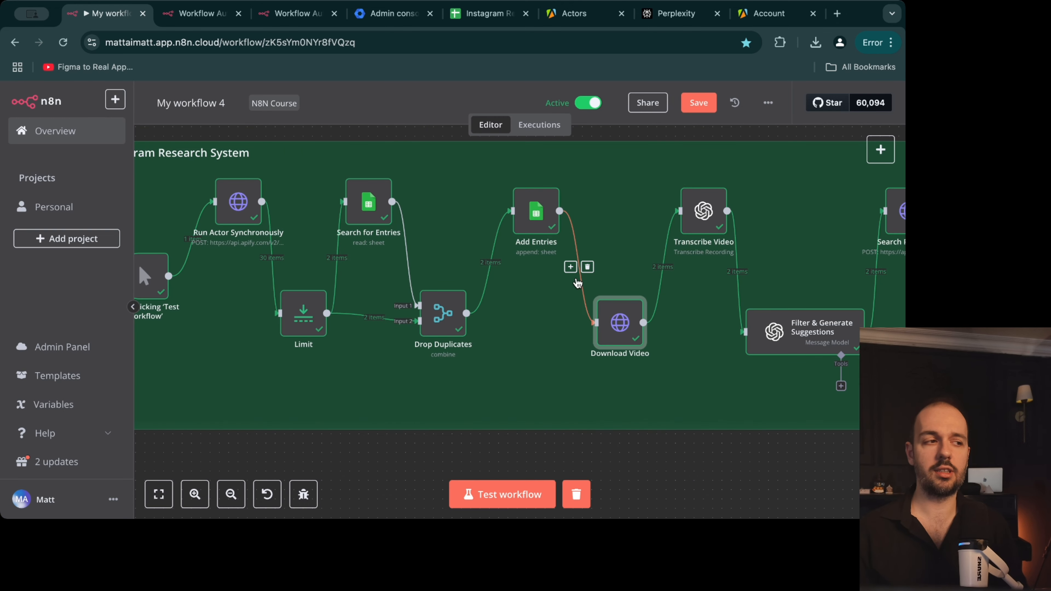
Step: Search the node library for OpenAI, look through its audio actions for Transcribe a recording, then close the node list
scroll(641, 369, "right", 2)
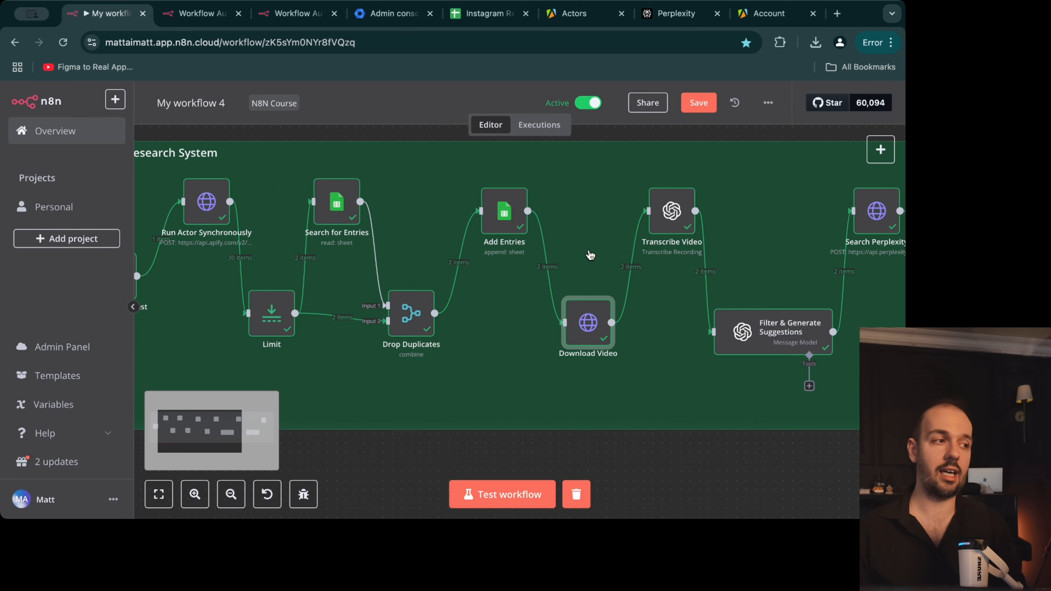
scroll(590, 255, "right", 2)
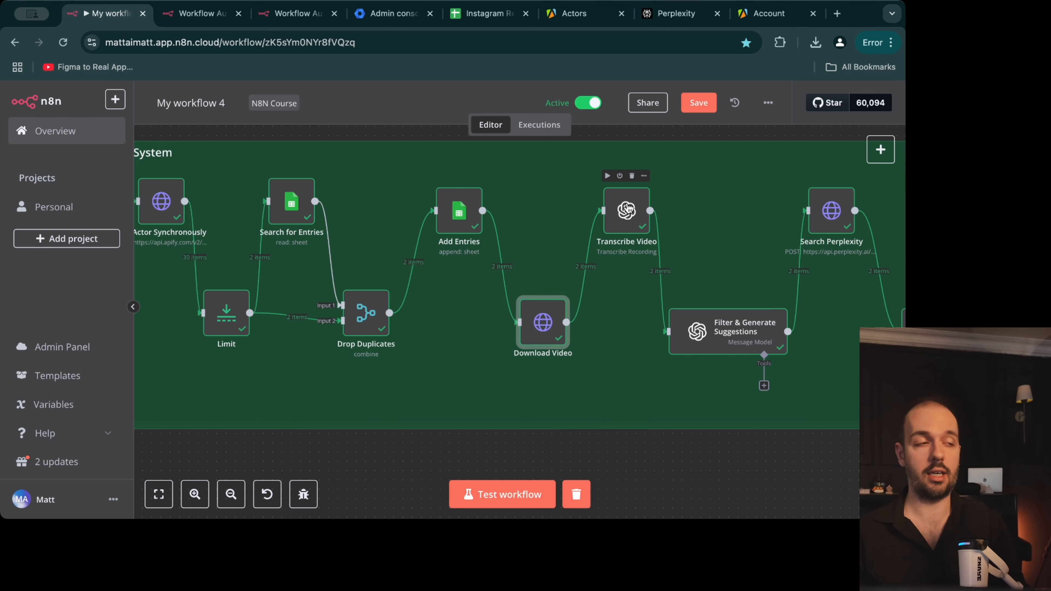
left_click(881, 149)
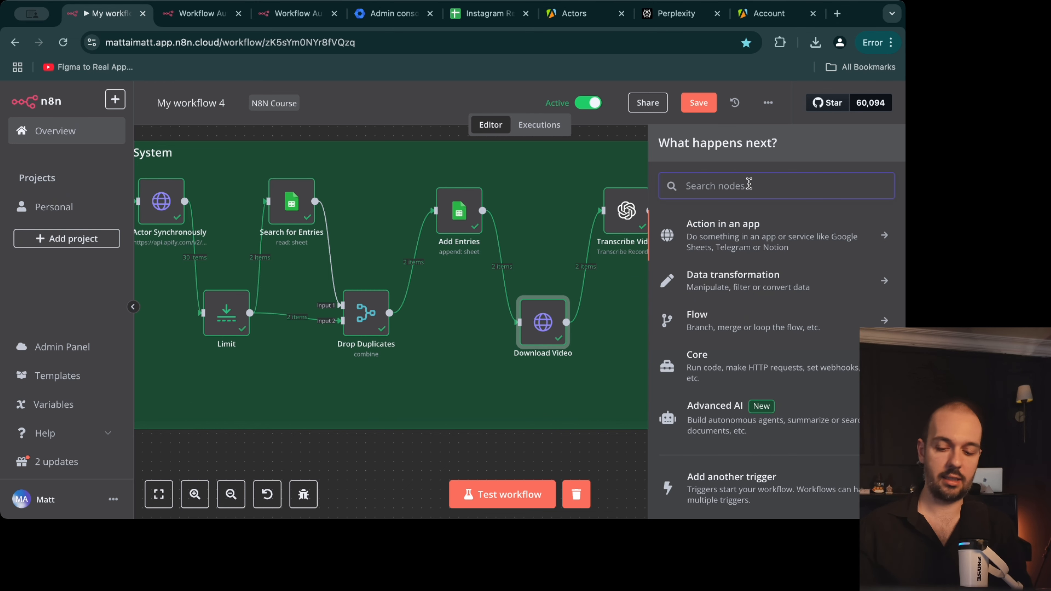
type("openai")
key("Return")
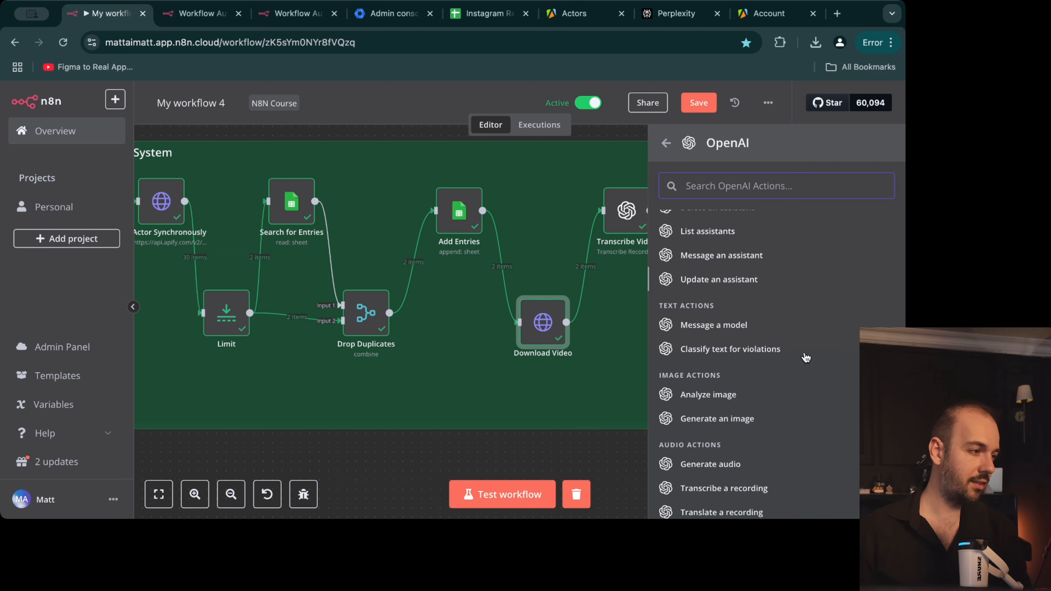
scroll(804, 357, "down", 5)
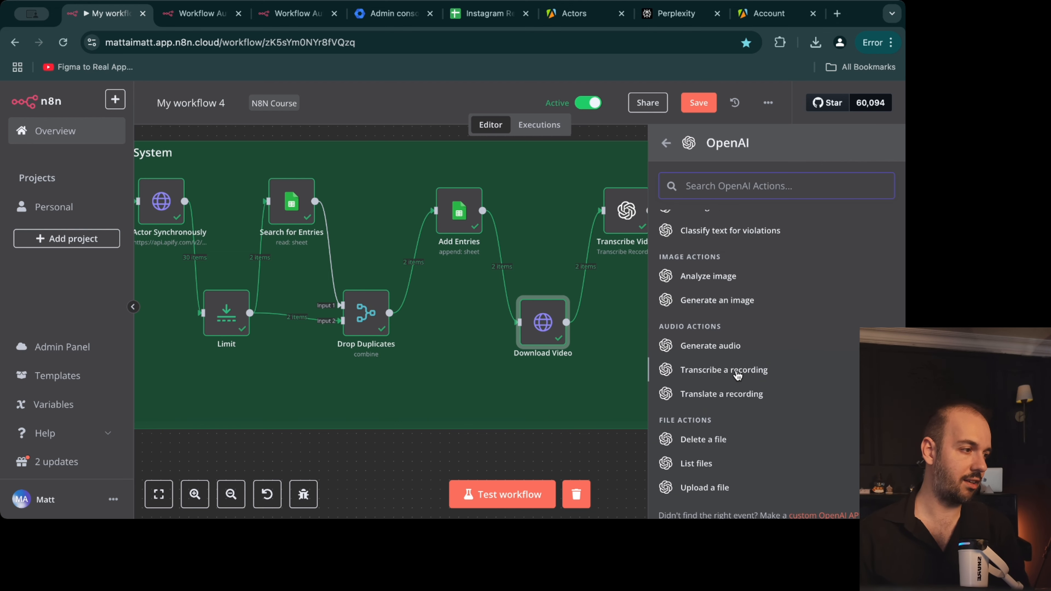
left_click(565, 386)
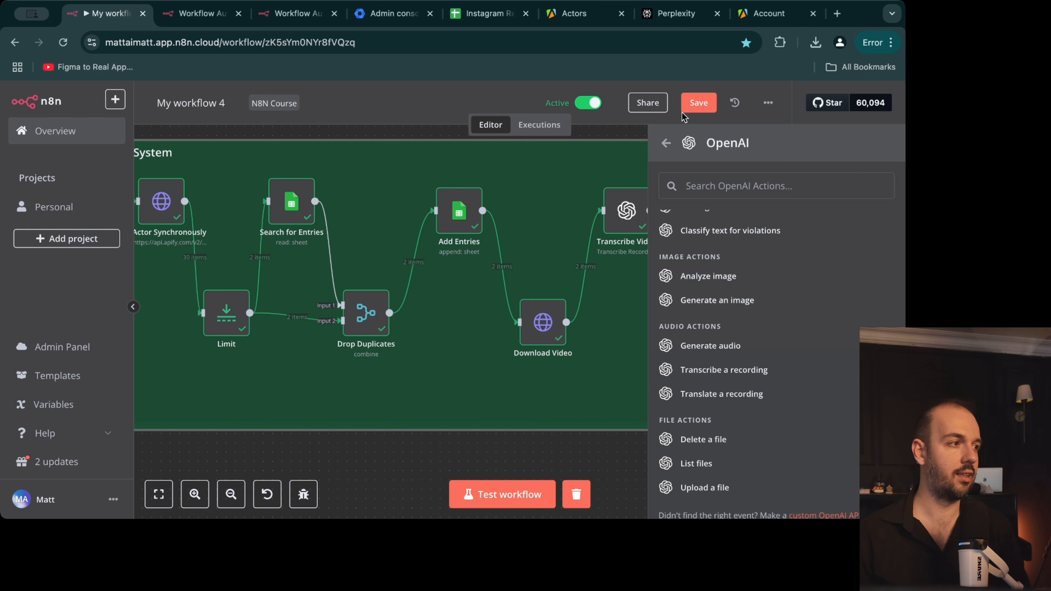
left_click(669, 143)
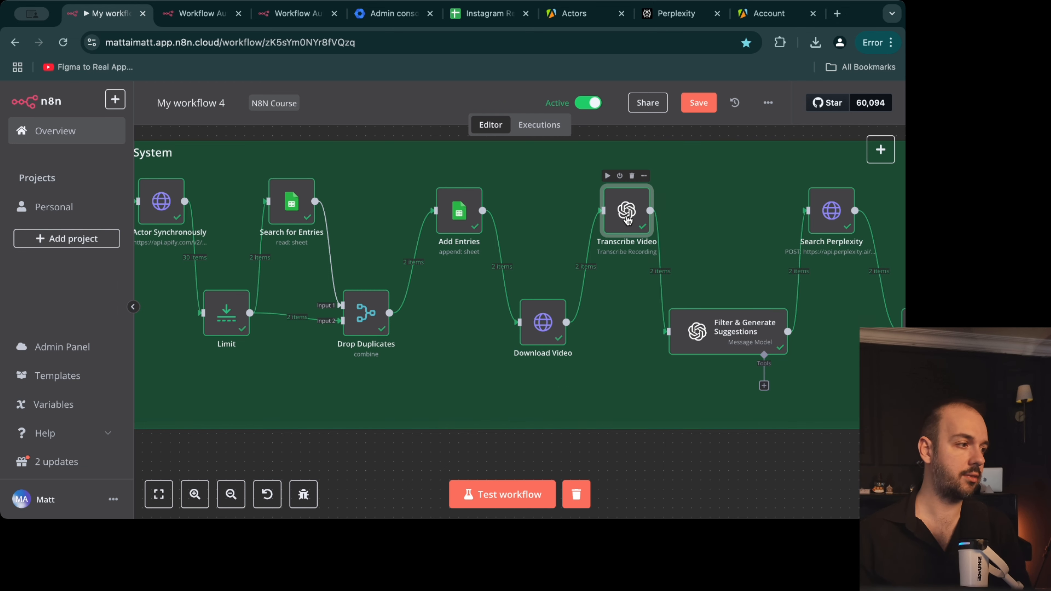
Step: Inspect the Transcribe Video node's OpenAI credential, audio operation settings and transcript output, then return to the canvas
double_click(626, 209)
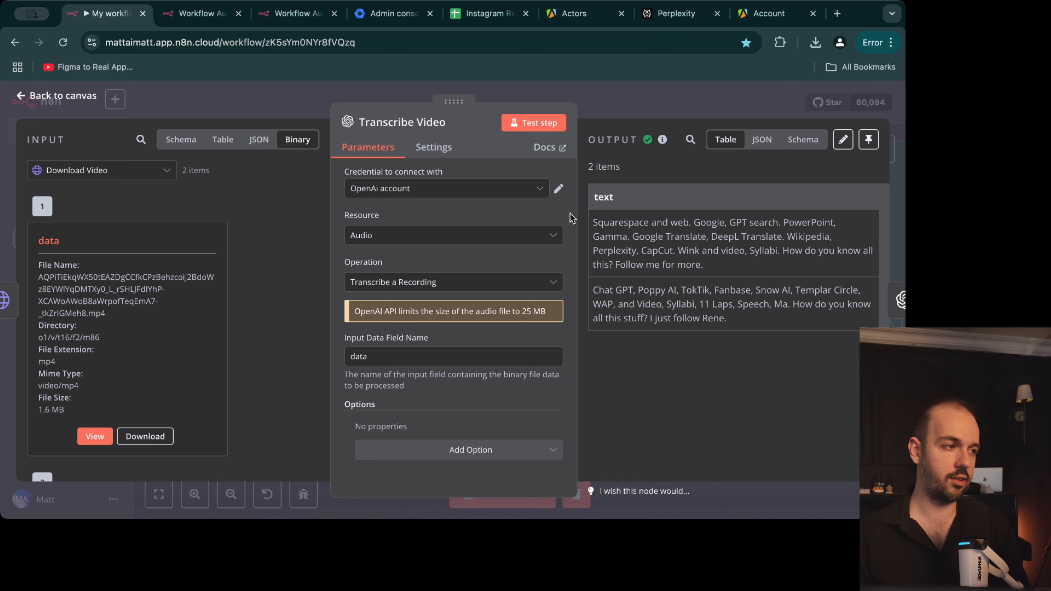
left_click(558, 188)
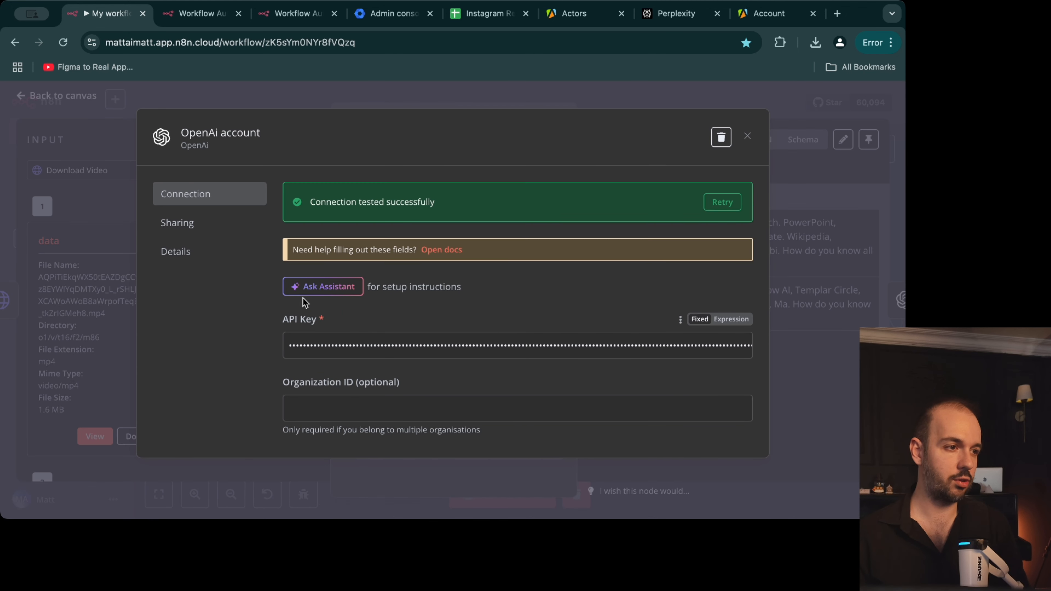
left_click(747, 139)
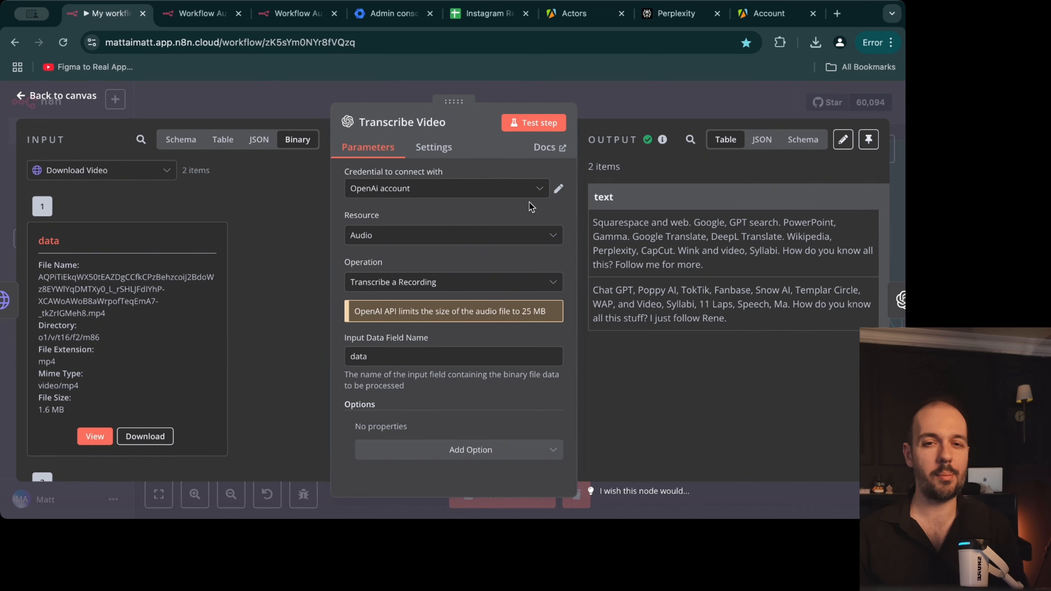
key("Escape")
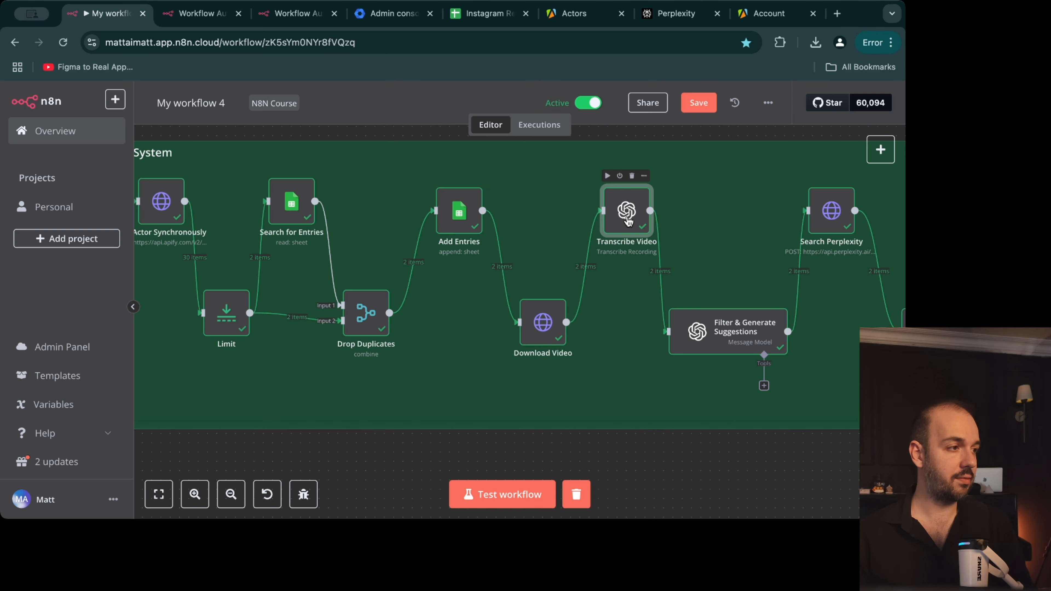
double_click(628, 221)
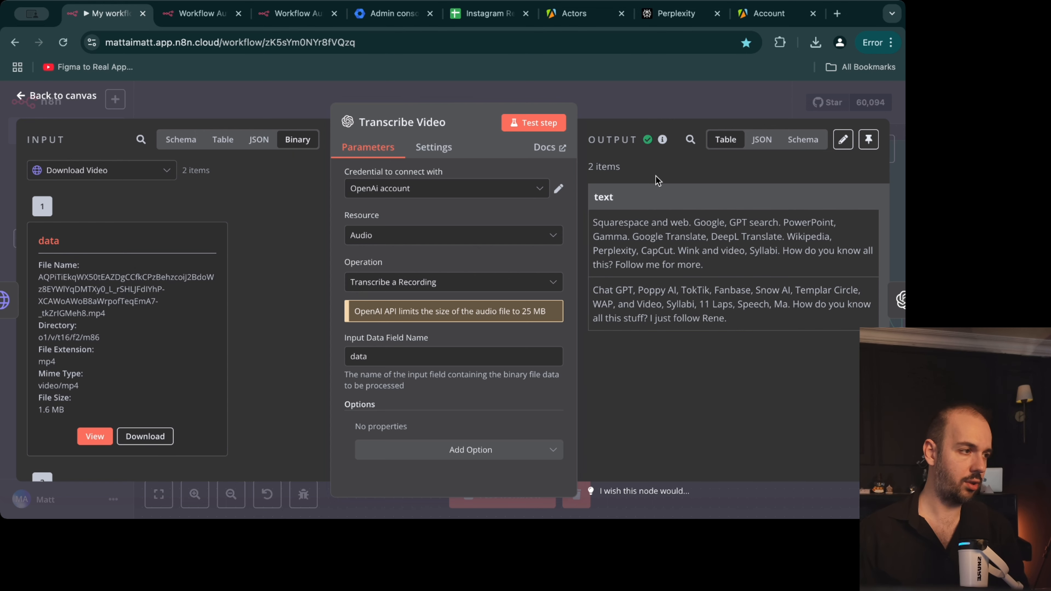
left_click(82, 99)
Step: Open the Filter & Generate Suggestions node and examine its model, operation and system message
scroll(517, 286, "right", 3)
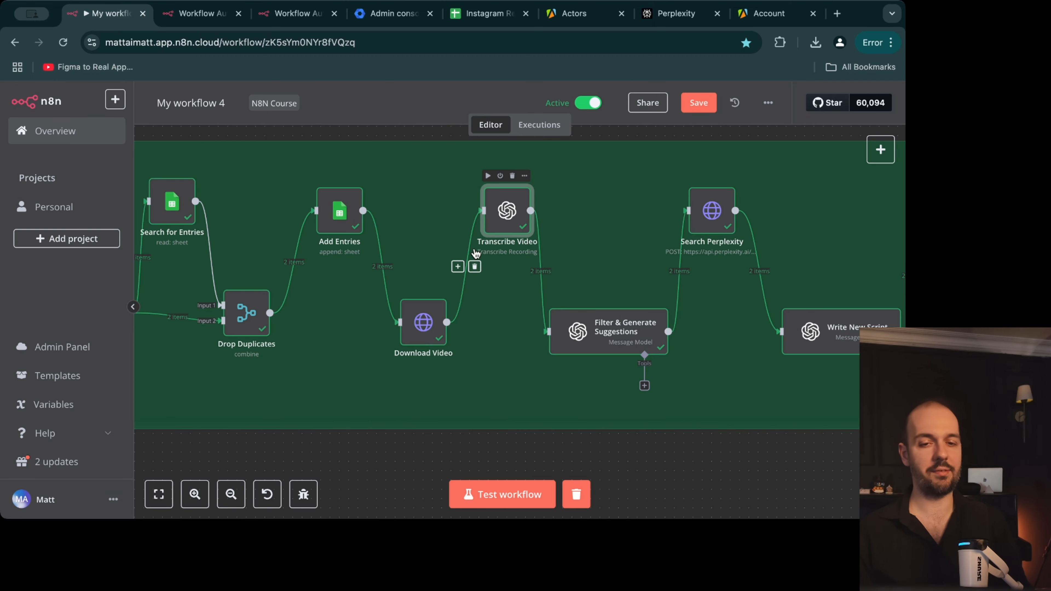
scroll(595, 290, "right", 2)
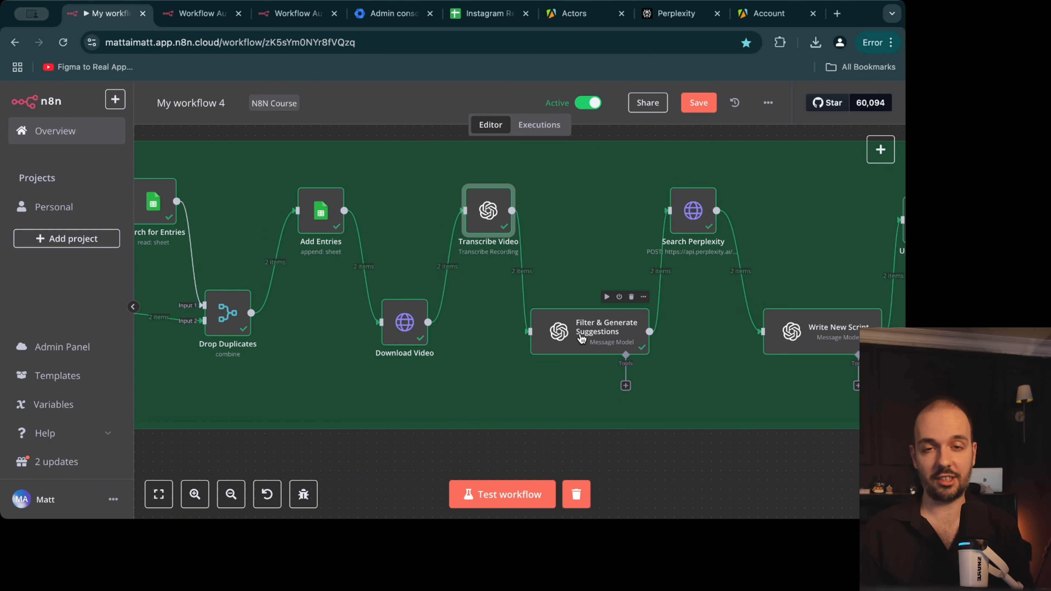
double_click(582, 339)
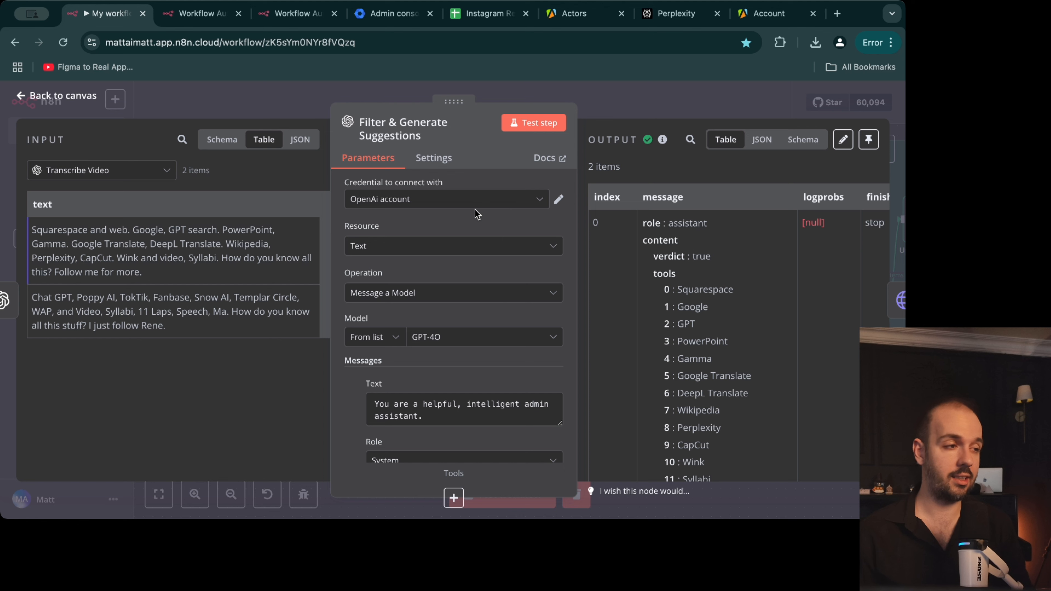
scroll(445, 251, "down", 2)
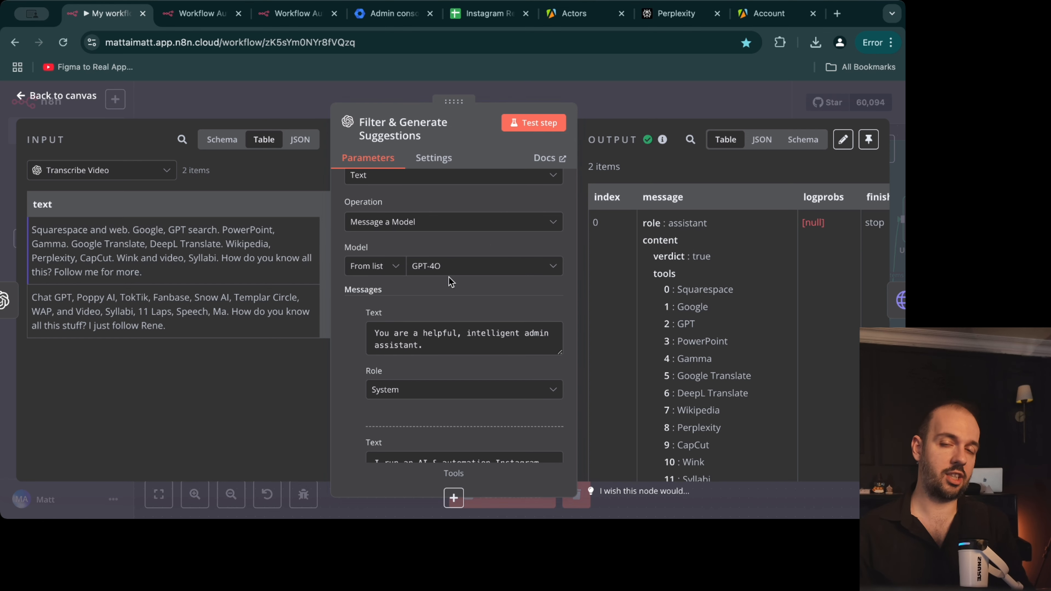
scroll(455, 286, "down", 2)
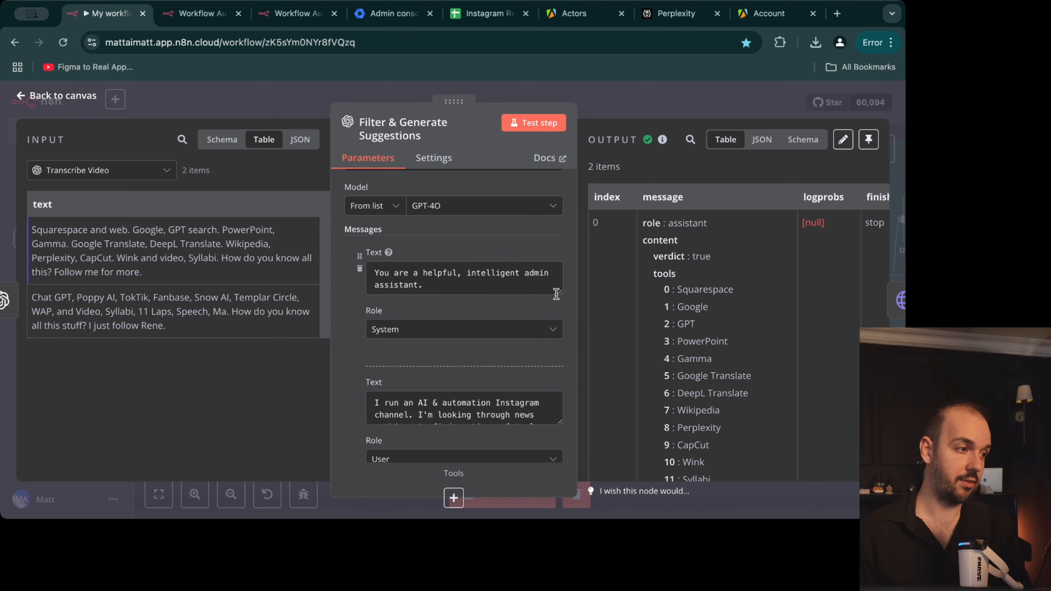
mouse_move(559, 293)
left_mouse_down()
mouse_move(584, 448)
mouse_move(577, 304)
left_mouse_up()
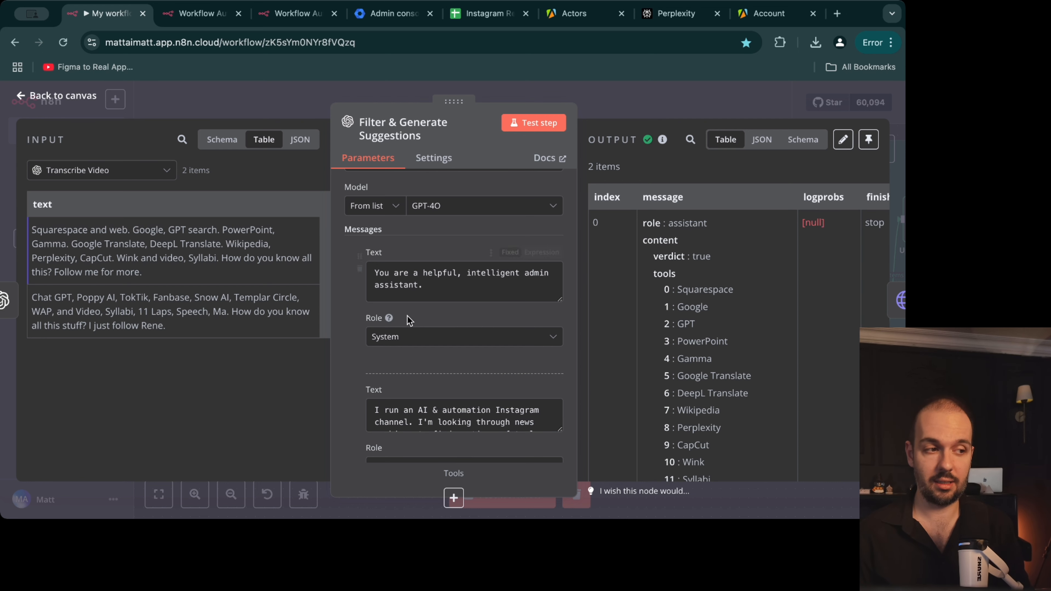
scroll(517, 315, "down", 3)
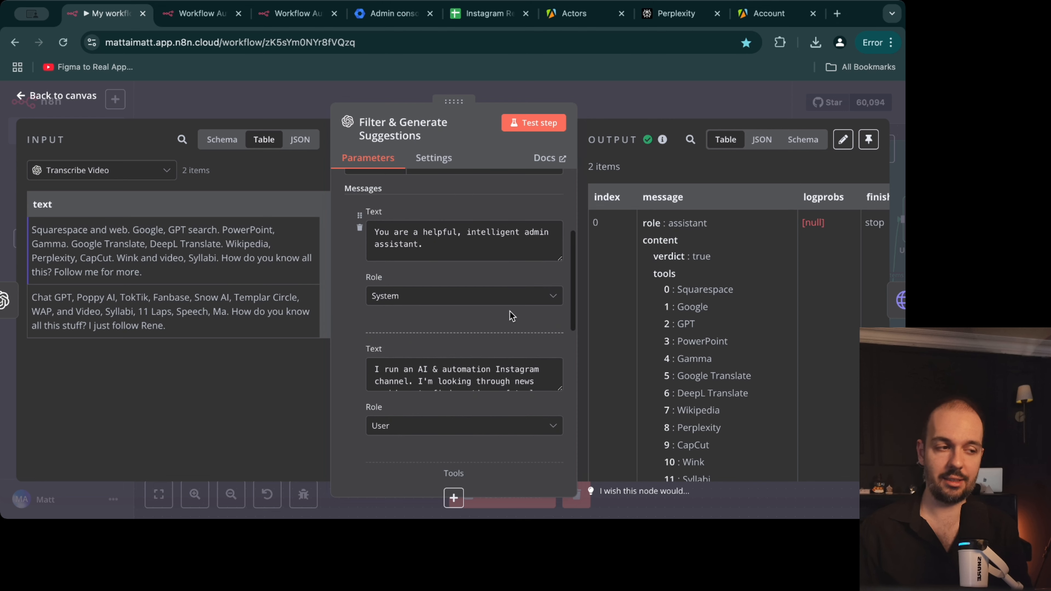
Step: Enlarge the first user message's text box and read the task instructions for identifying tools and writing suggestions
left_click(433, 307)
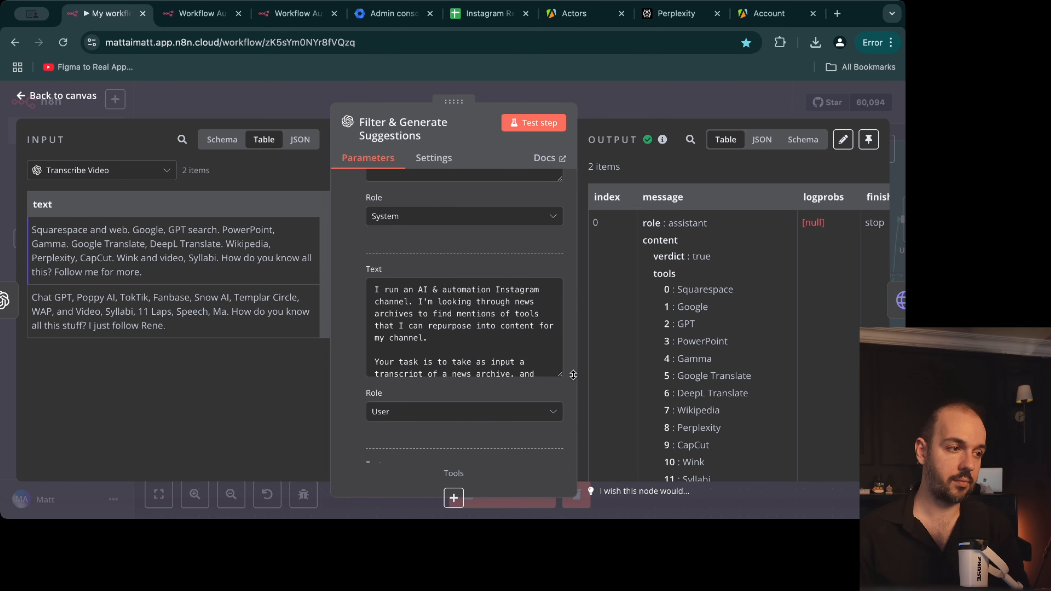
scroll(529, 312, "down", 1)
scroll(529, 313, "up", 1)
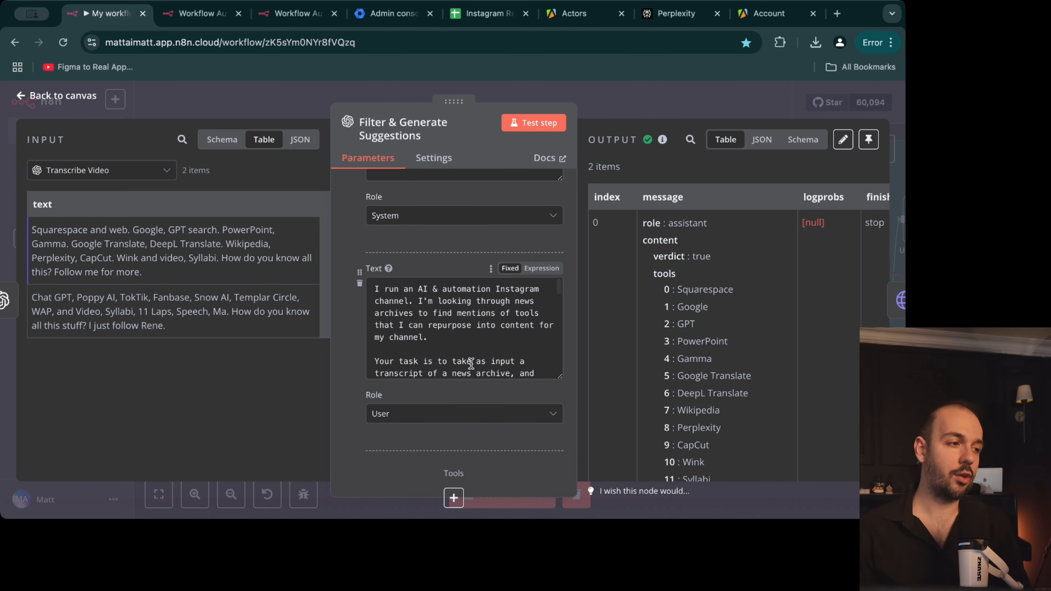
scroll(448, 325, "down", 1)
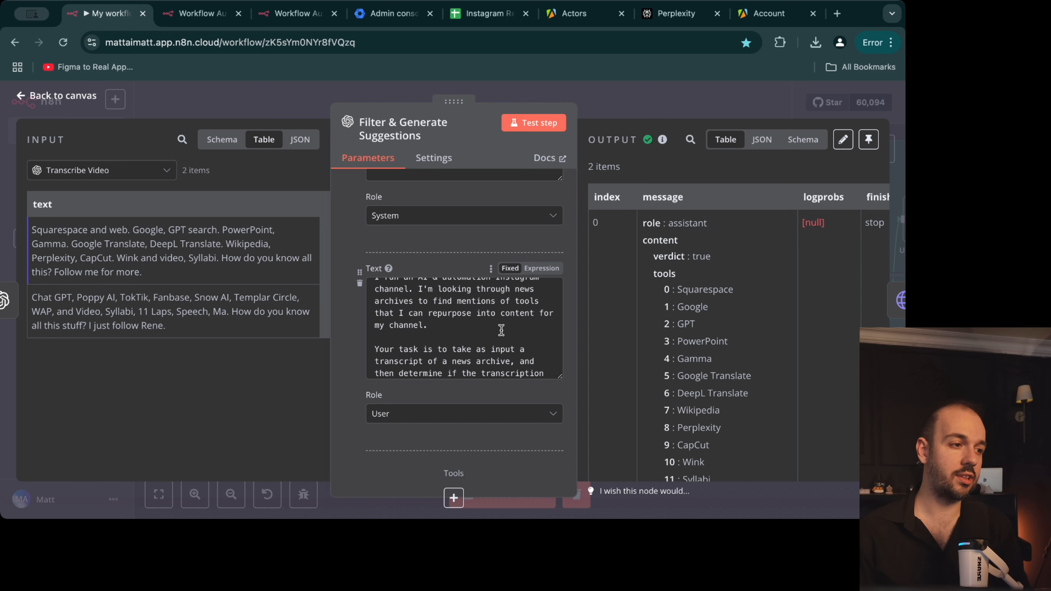
scroll(501, 330, "down", 1)
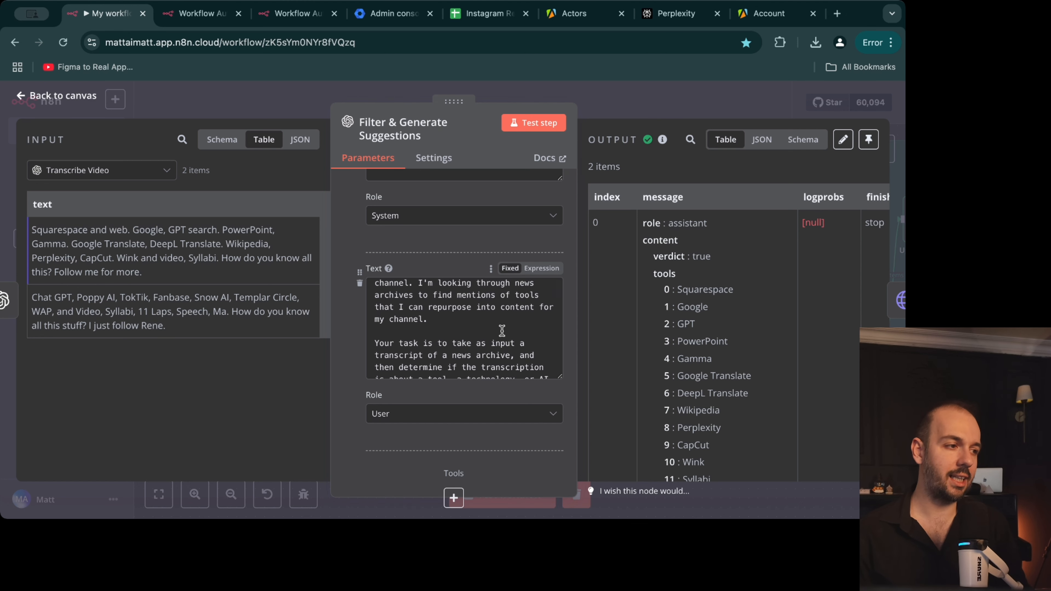
scroll(502, 330, "down", 1)
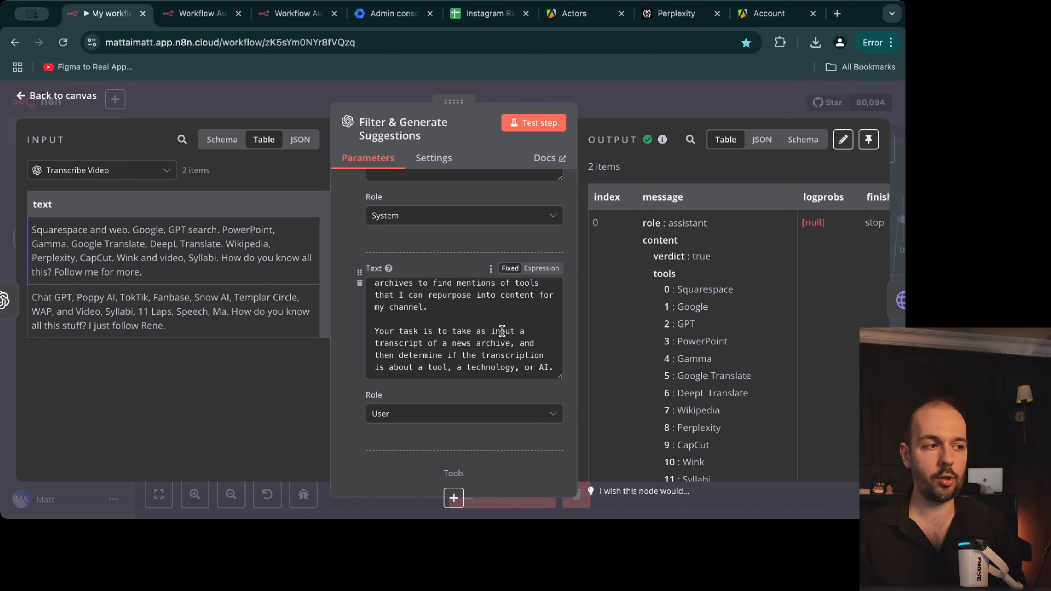
scroll(502, 330, "down", 4)
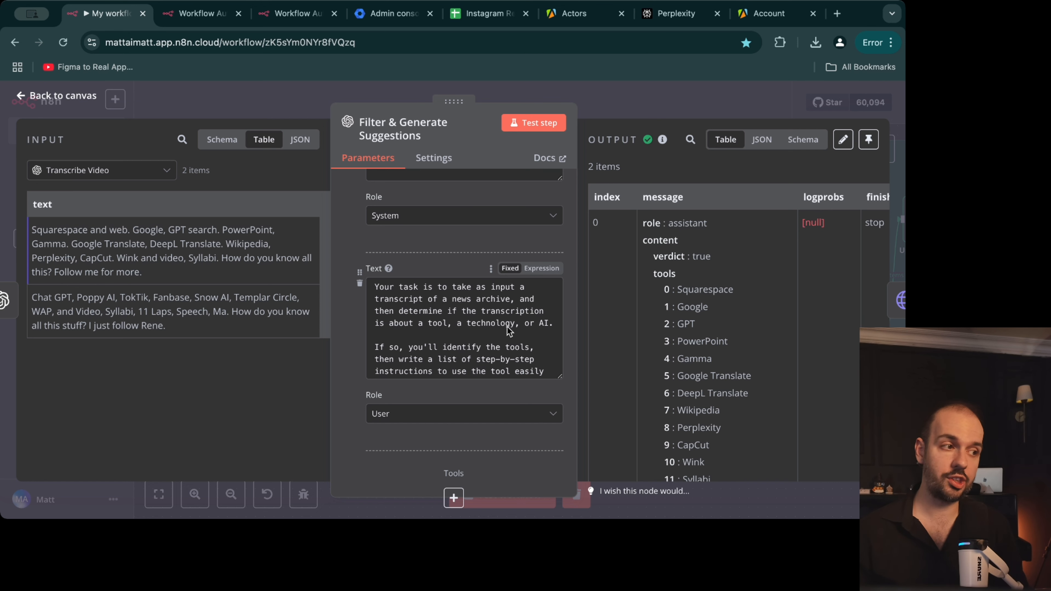
scroll(509, 331, "down", 2)
scroll(505, 333, "up", 1)
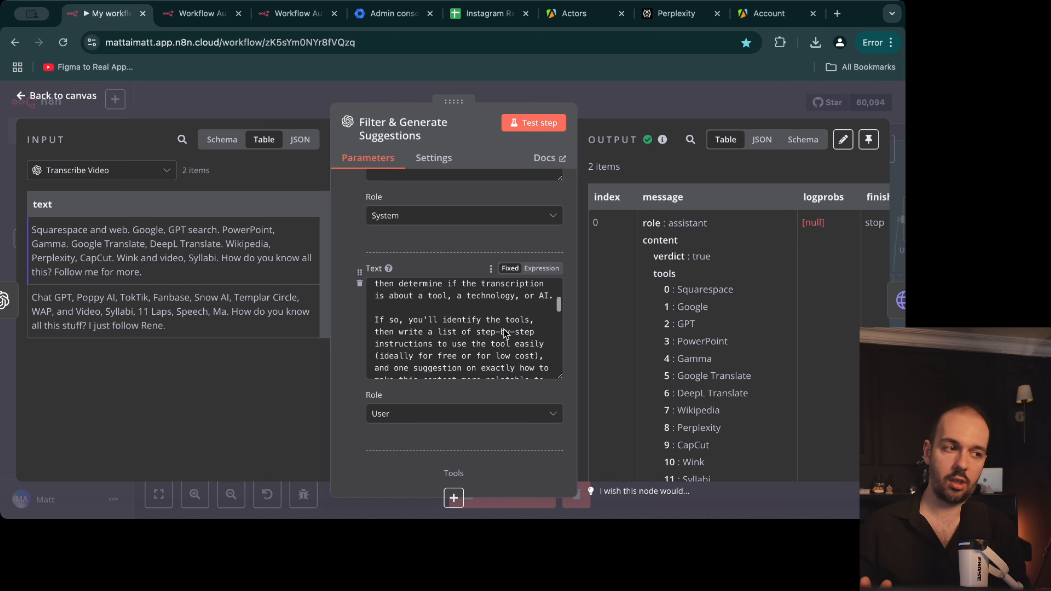
scroll(504, 334, "down", 2)
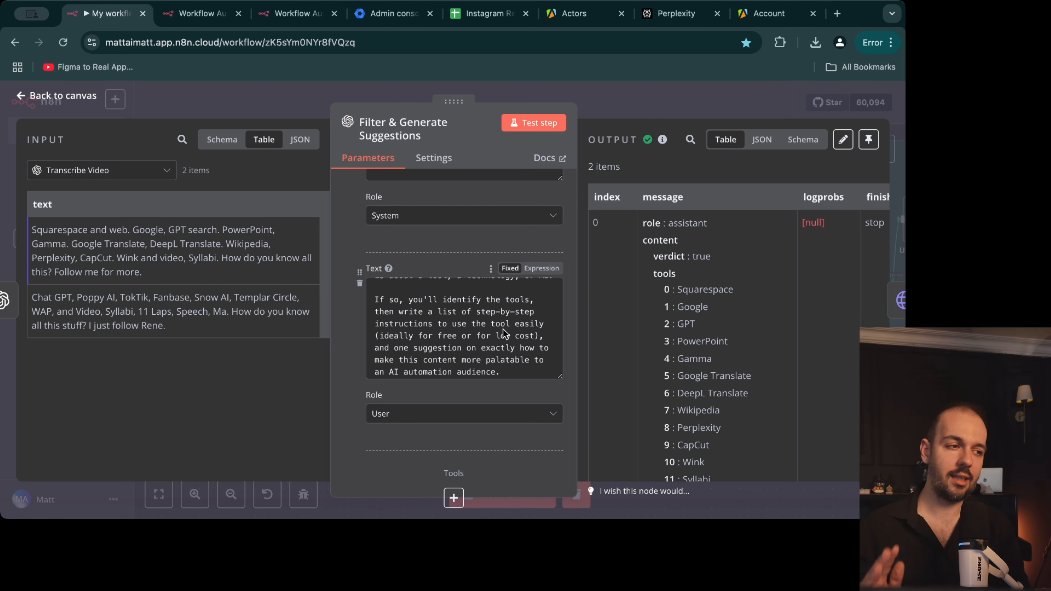
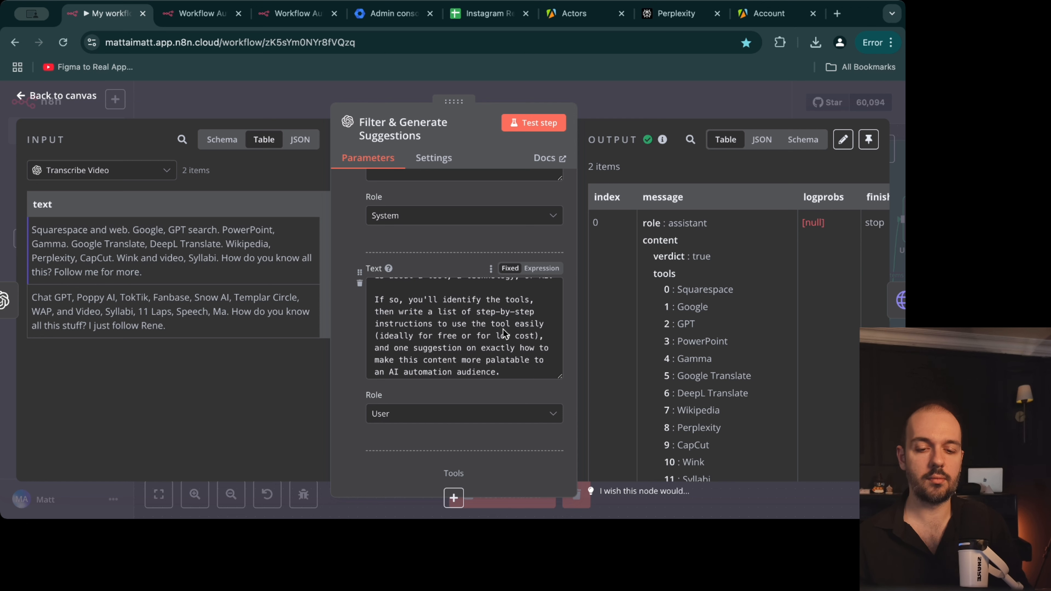
Step: Enlarge the user prompt box further, examine its JSON output template and verdict rule, then return to the prompt's beginning
scroll(503, 333, "up", 10)
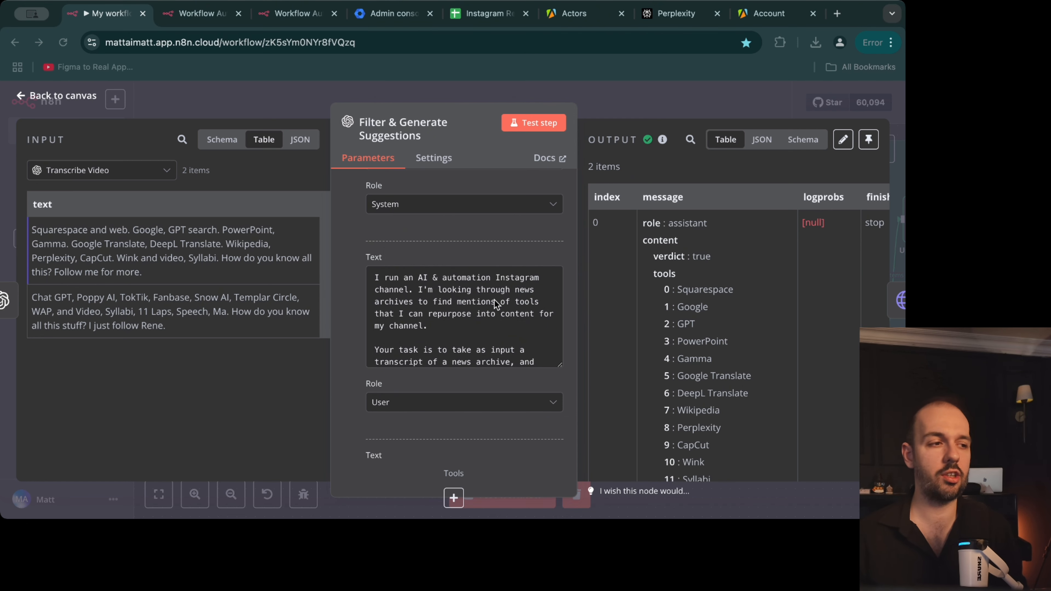
left_click(374, 280)
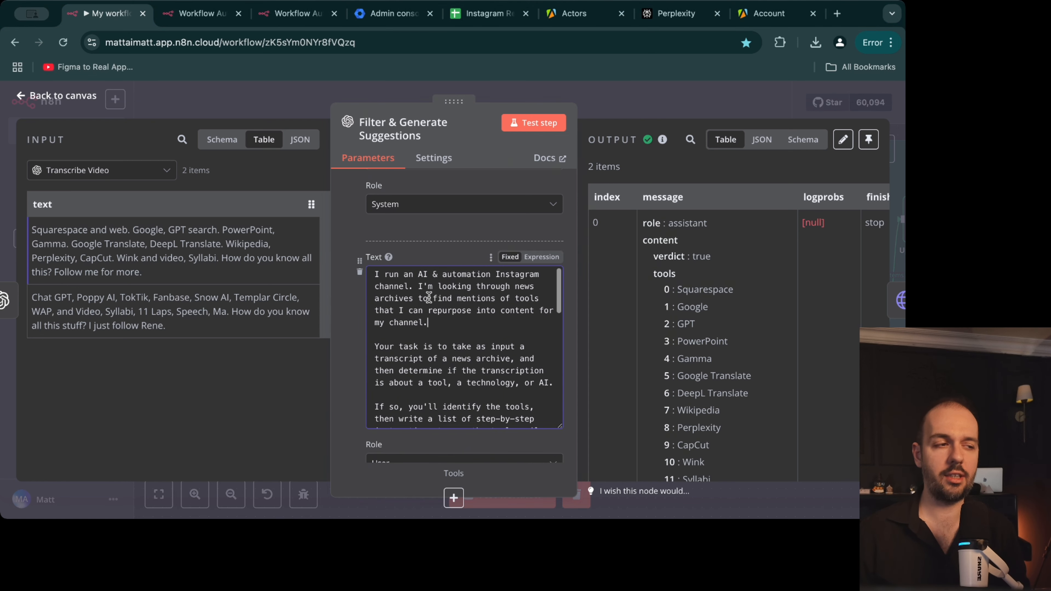
left_click(513, 328)
scroll(516, 368, "down", 10)
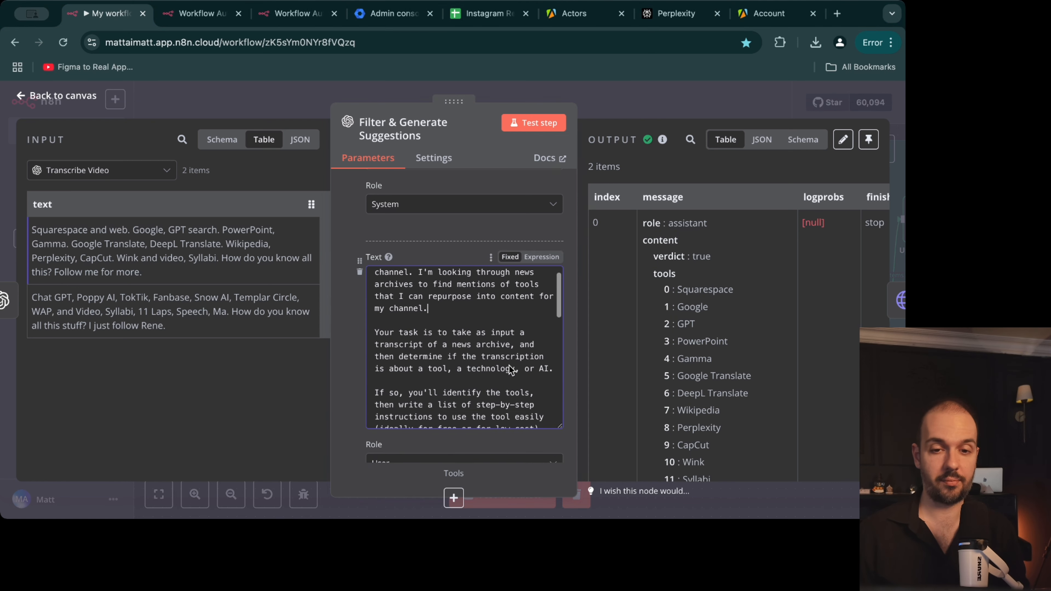
scroll(459, 414, "down", 2)
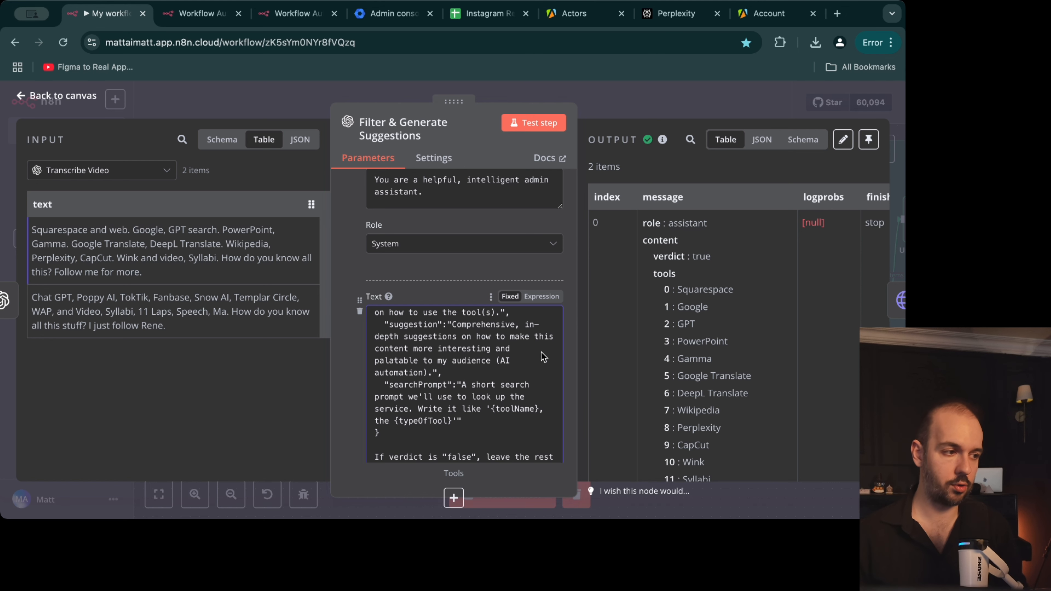
scroll(496, 331, "down", 1)
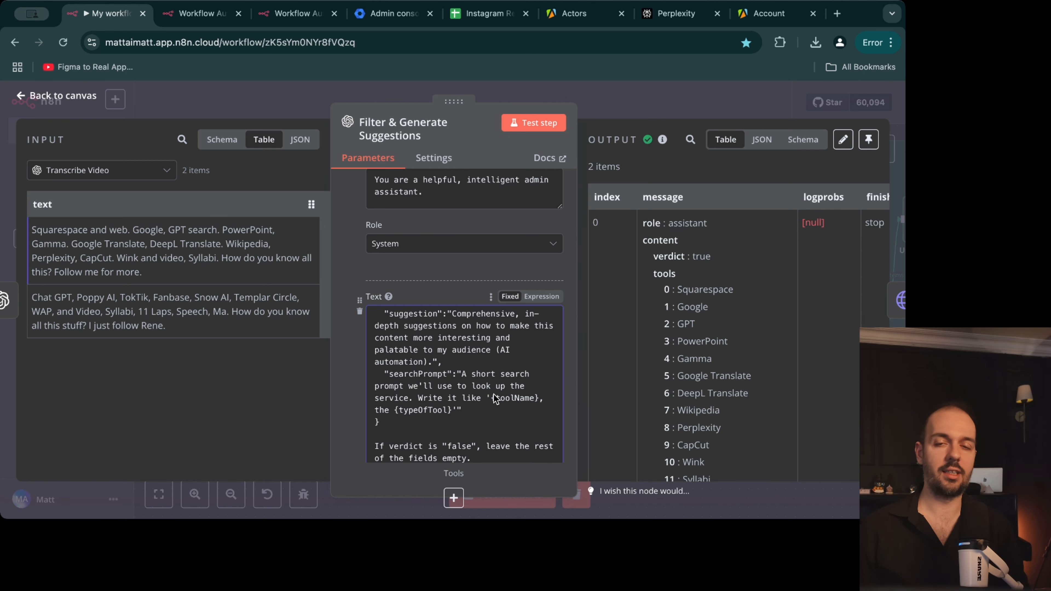
scroll(419, 248, "down", 2)
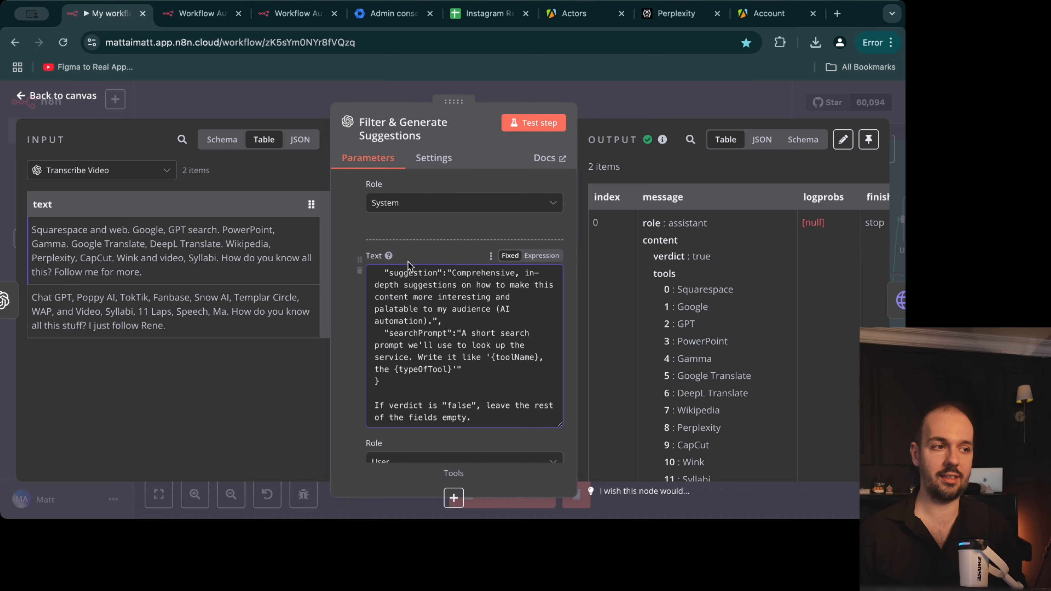
scroll(438, 322, "up", 10)
left_click(476, 324)
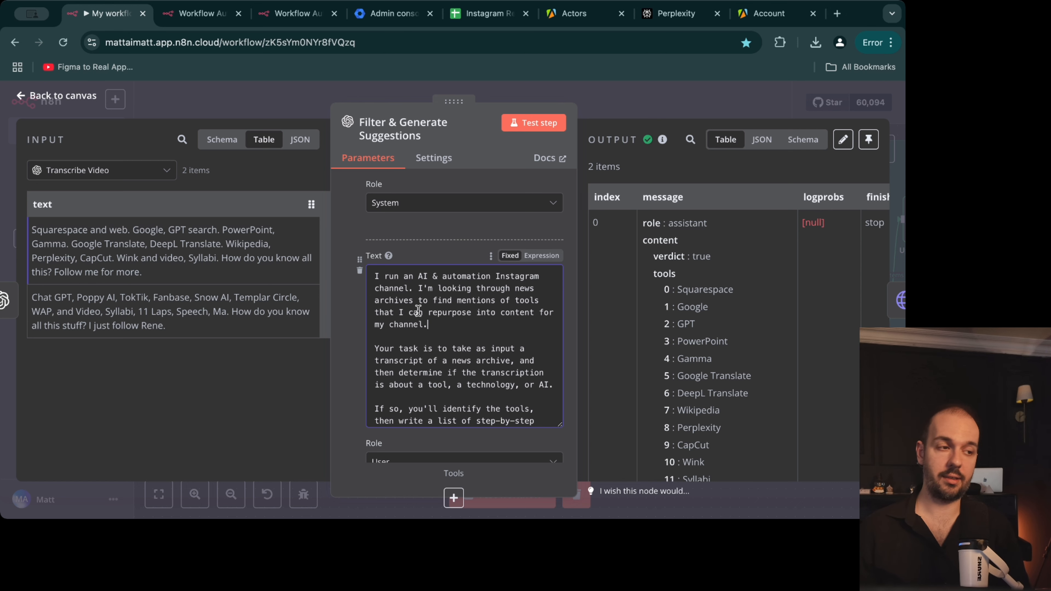
Step: Read the system prompt through its JSON format and verdict rule, check the transcript user message, and show the input data as a schema
scroll(439, 331, "down", 3)
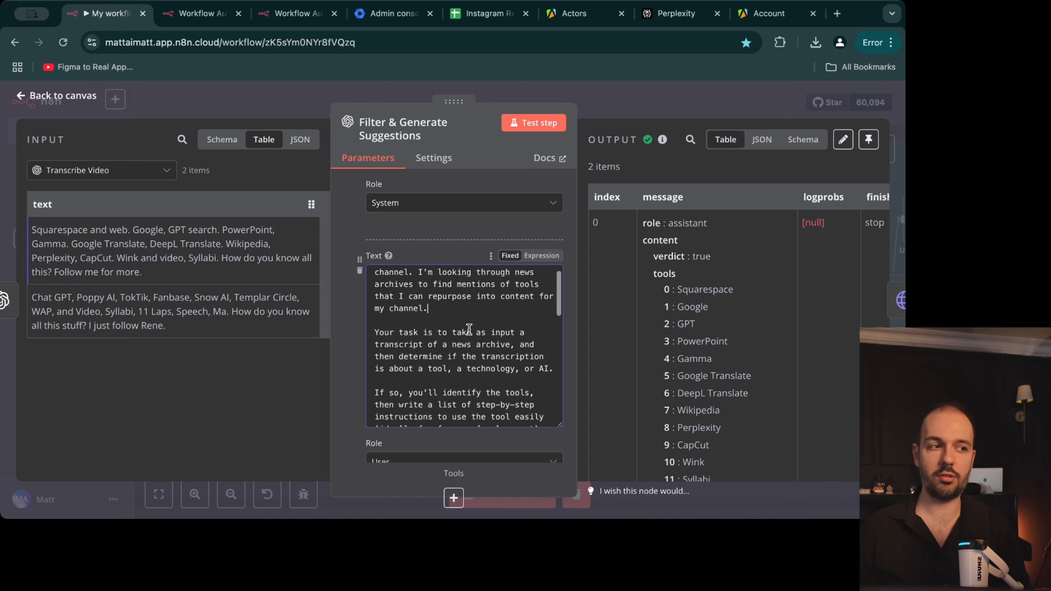
scroll(470, 322, "down", 4)
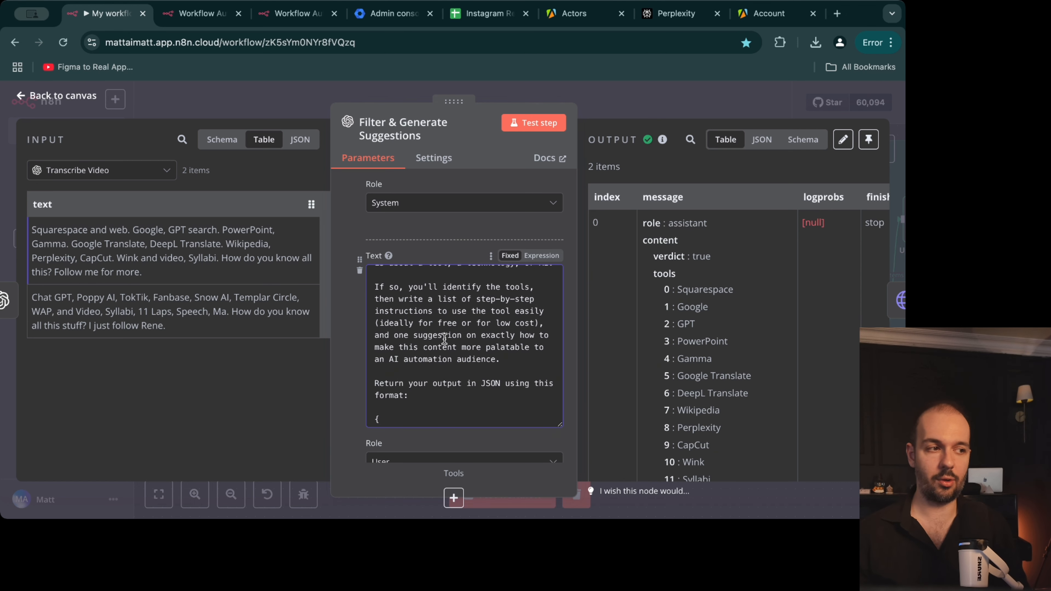
scroll(445, 338, "up", 1)
scroll(459, 323, "down", 4)
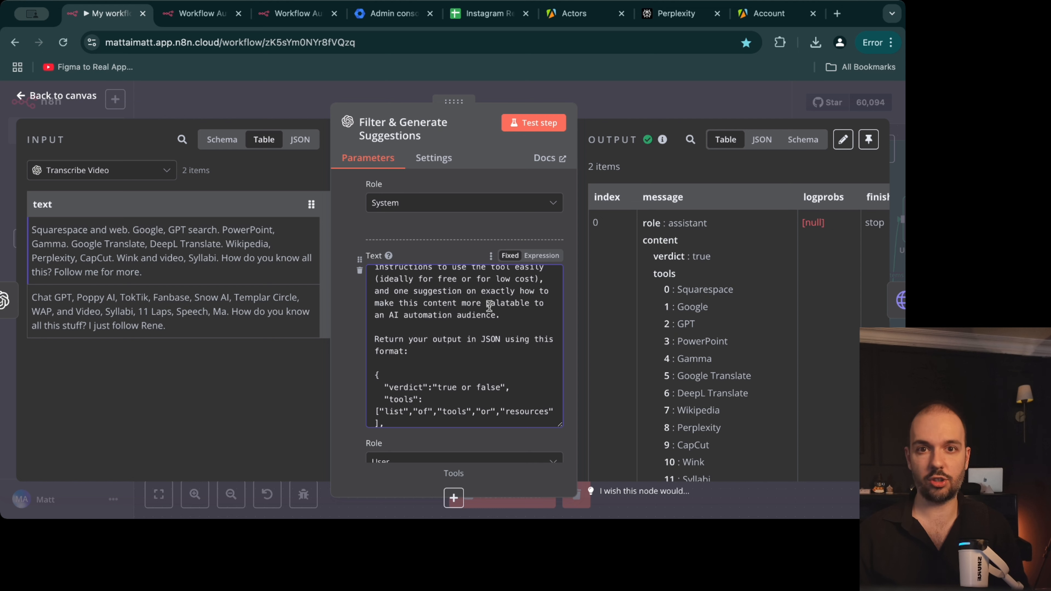
scroll(492, 314, "down", 5)
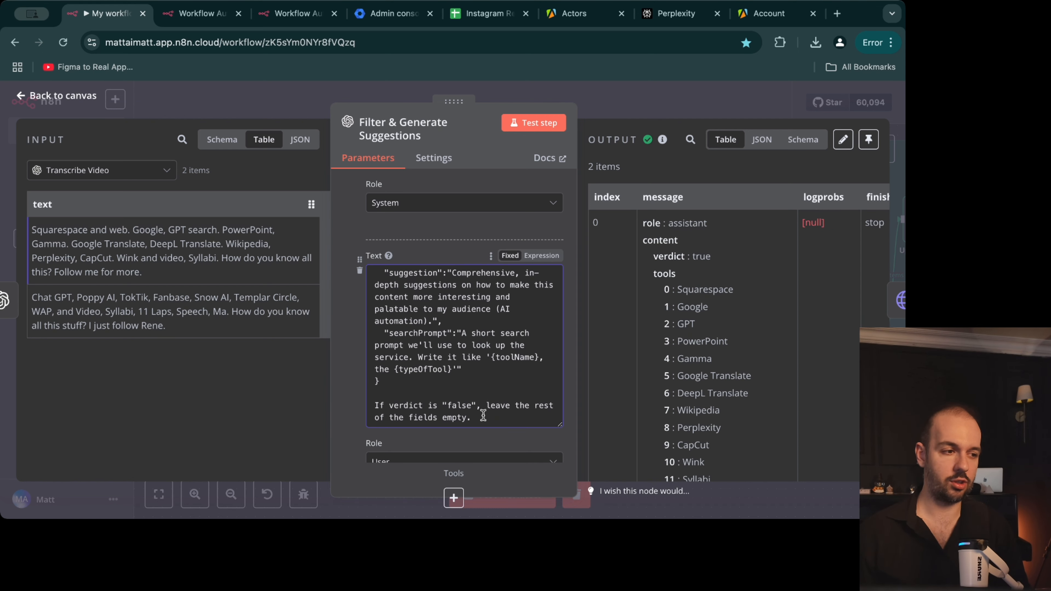
scroll(397, 321, "up", 4)
scroll(404, 331, "down", 8)
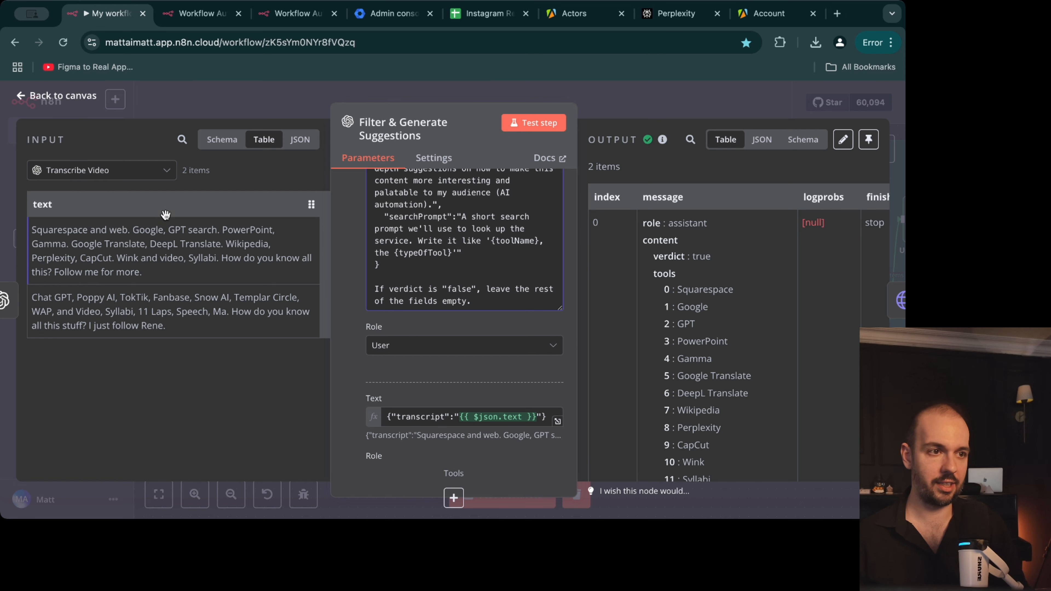
left_click(223, 140)
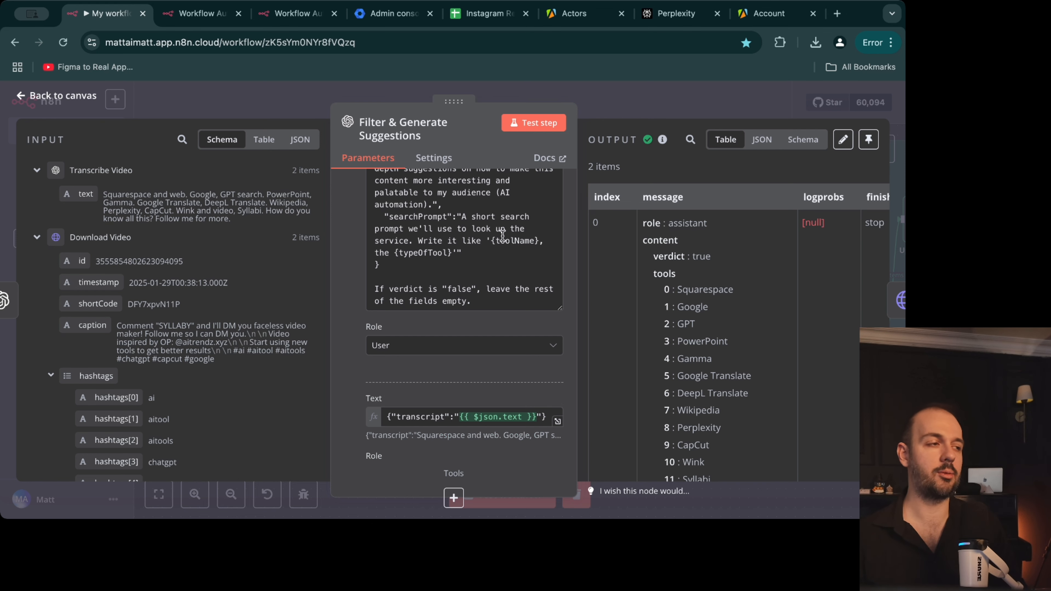
Step: Examine the Filter & Generate Suggestions output, focusing on the first item's verdict, list of tools and start of the step-by-step instructions
scroll(695, 287, "right", 2)
scroll(695, 287, "down", 10)
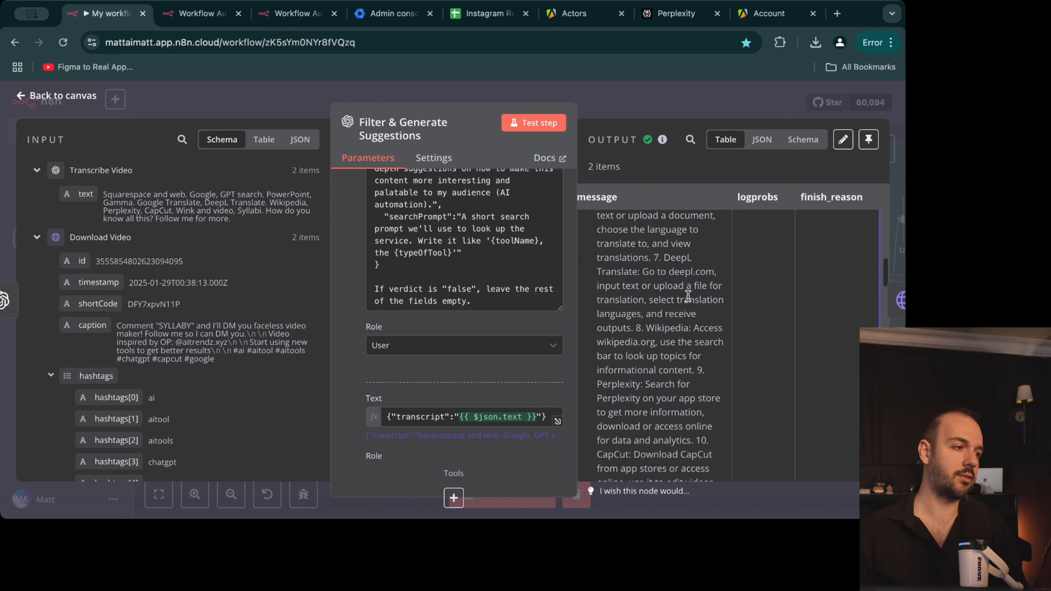
scroll(687, 296, "up", 8)
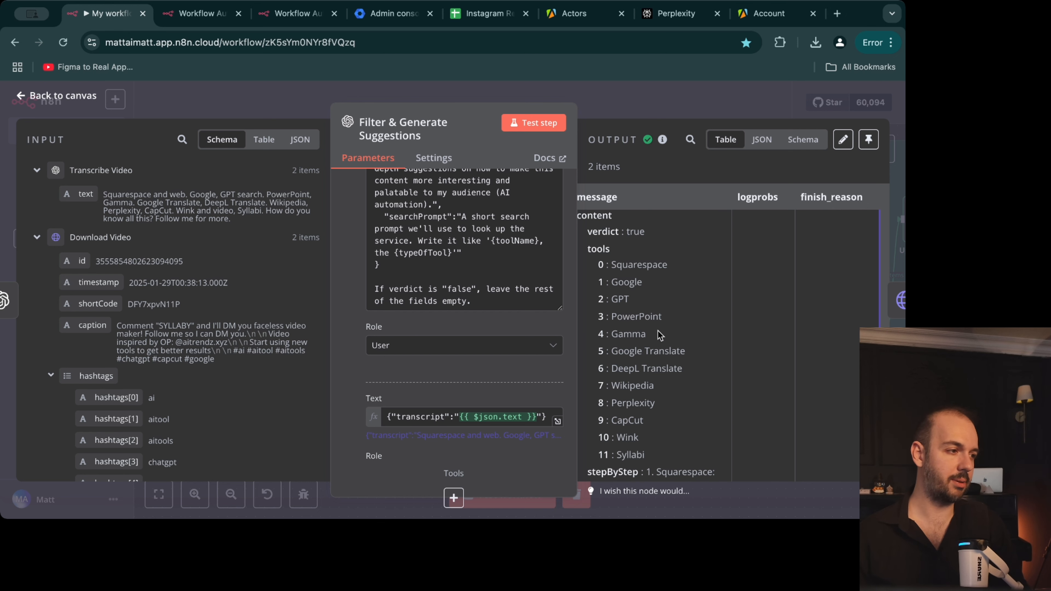
scroll(722, 362, "down", 2)
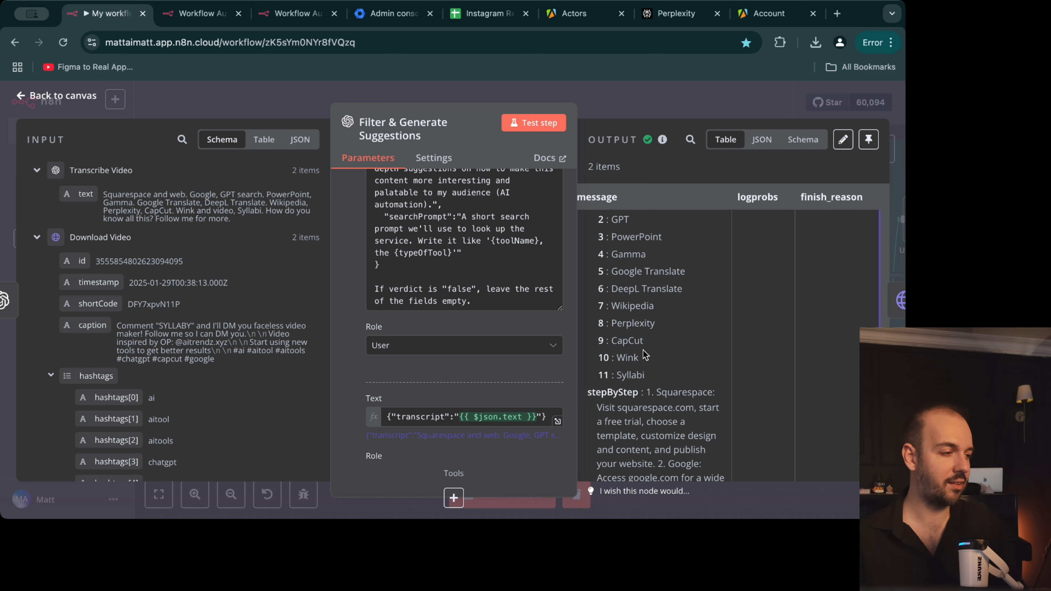
scroll(649, 369, "down", 2)
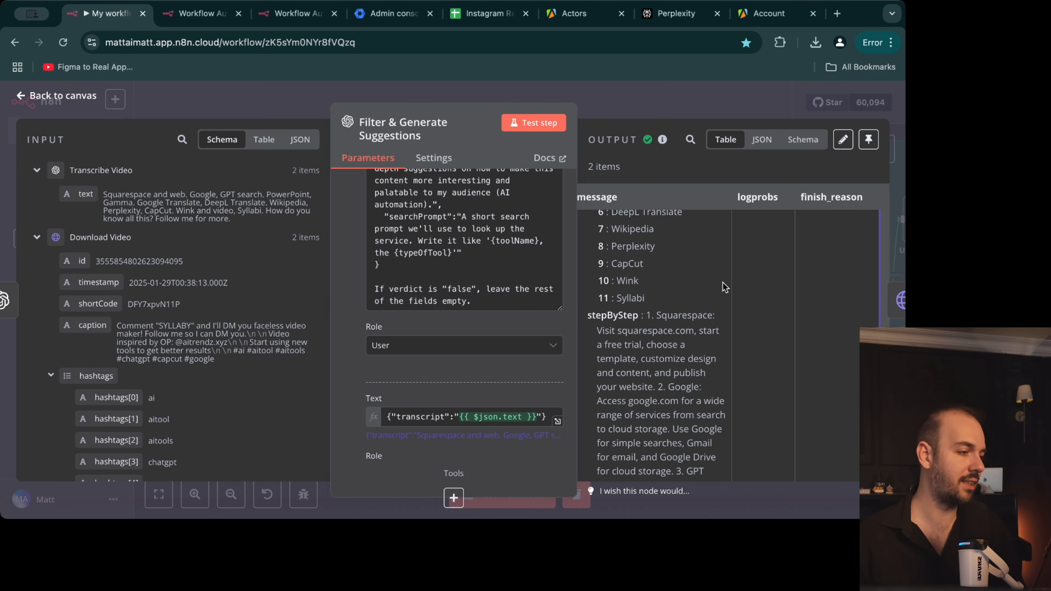
scroll(658, 262, "up", 4)
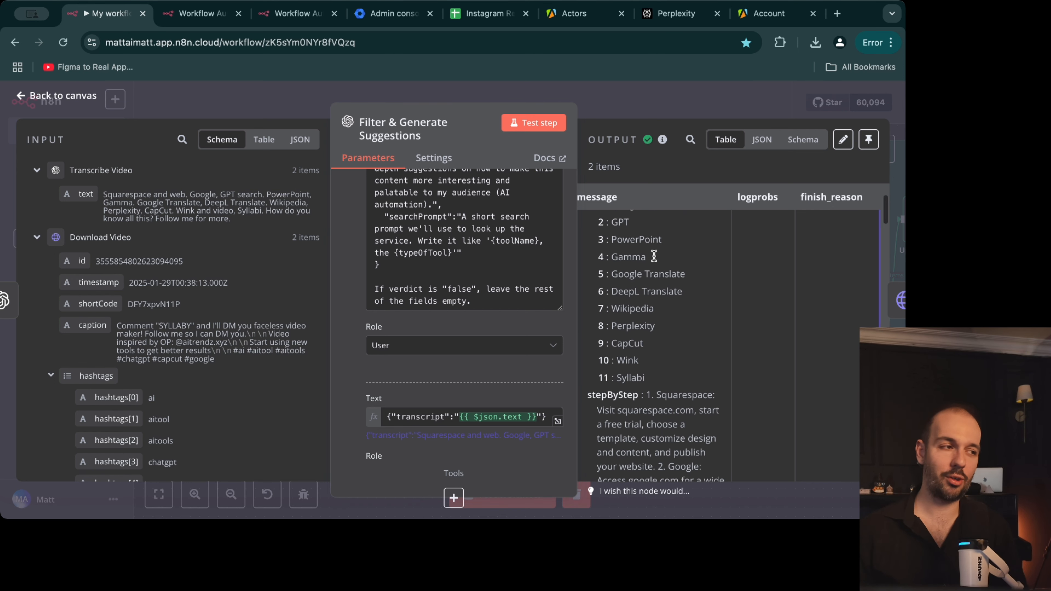
scroll(654, 261, "down", 3)
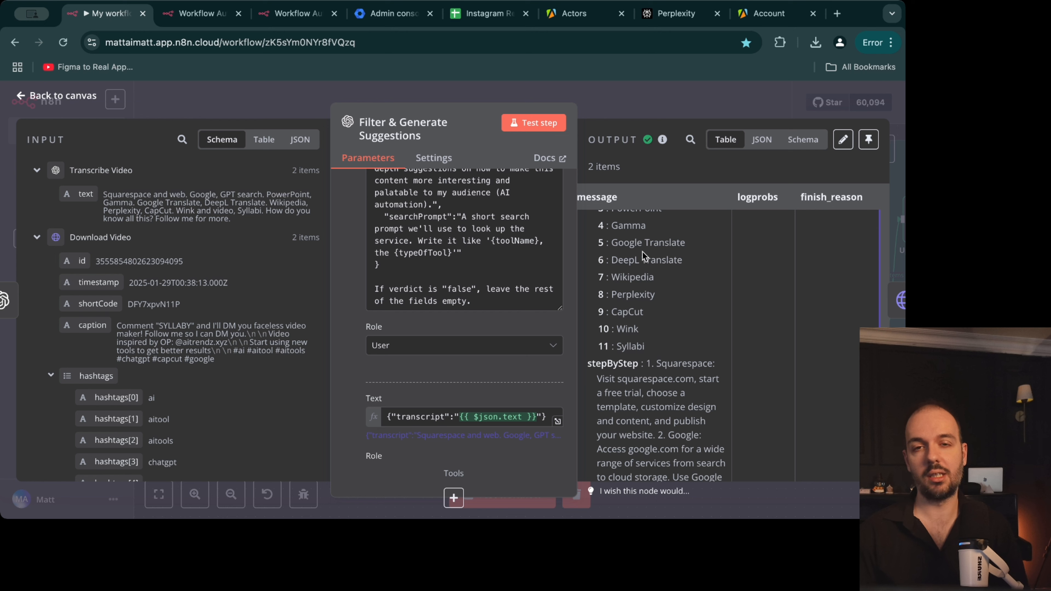
scroll(627, 252, "up", 3)
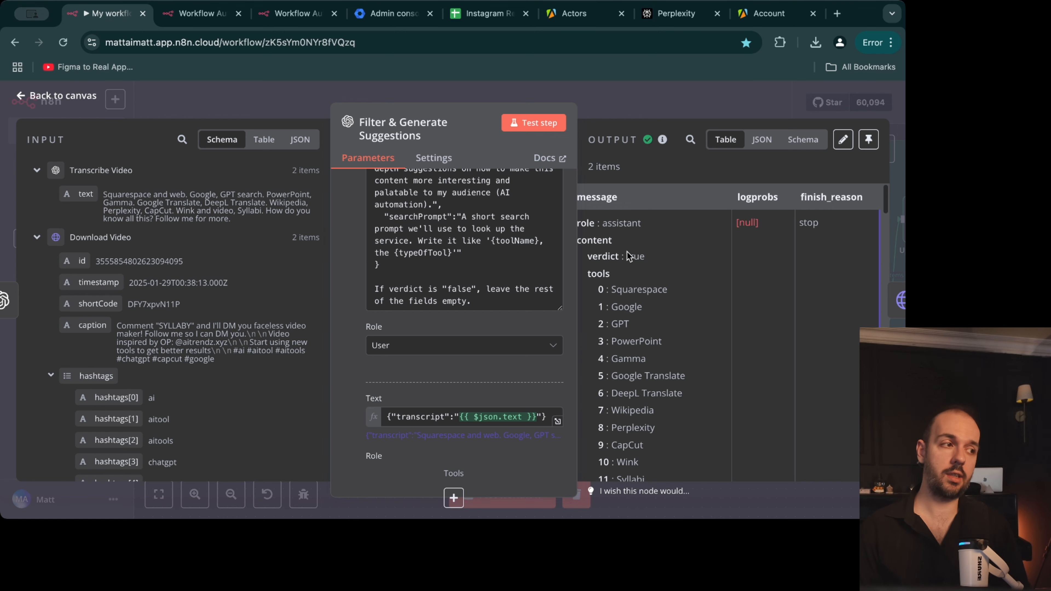
scroll(656, 291, "down", 2)
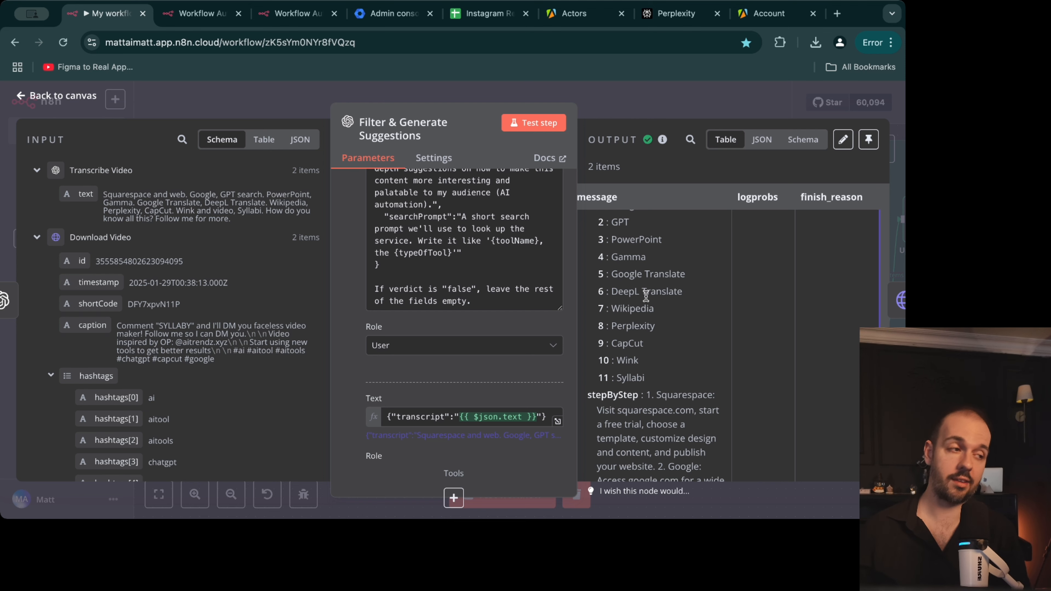
Step: Read on through the first item's stepByStep, suggestion and searchPrompt output fields, then return to the canvas
scroll(659, 291, "down", 4)
scroll(664, 273, "up", 2)
scroll(672, 273, "down", 1)
scroll(672, 274, "down", 20)
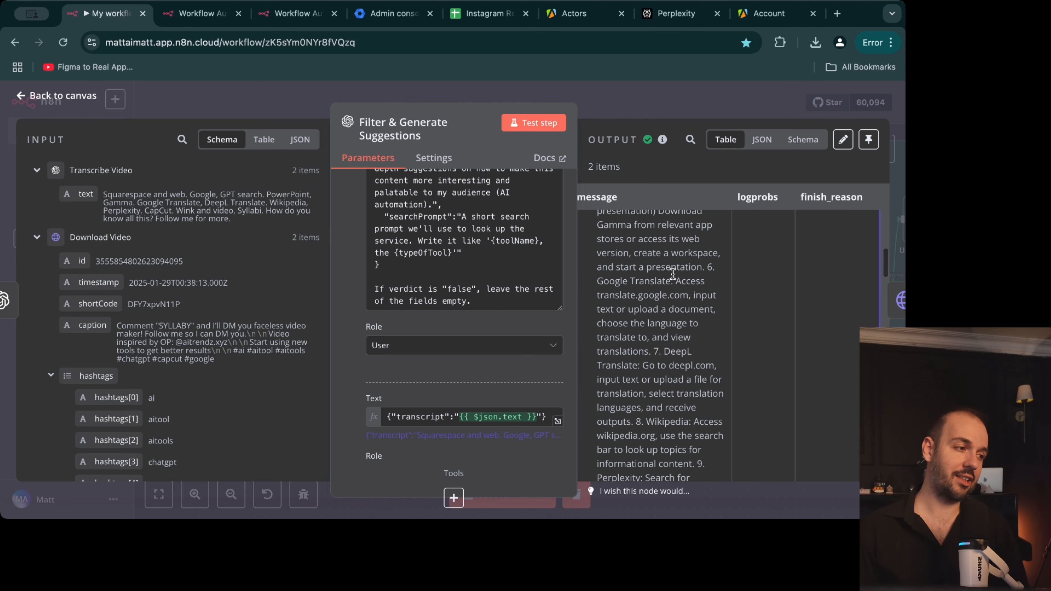
scroll(671, 272, "up", 3)
scroll(697, 299, "up", 1)
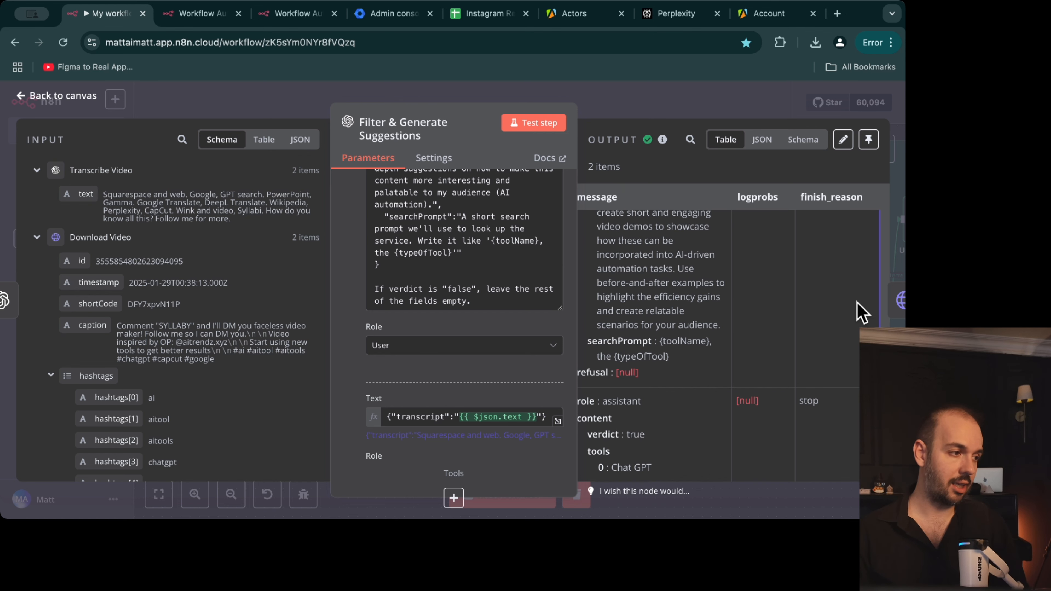
left_click(49, 106)
Step: Open the Search Perplexity node and inspect its request method, URL and authentication settings
scroll(558, 258, "right", 3)
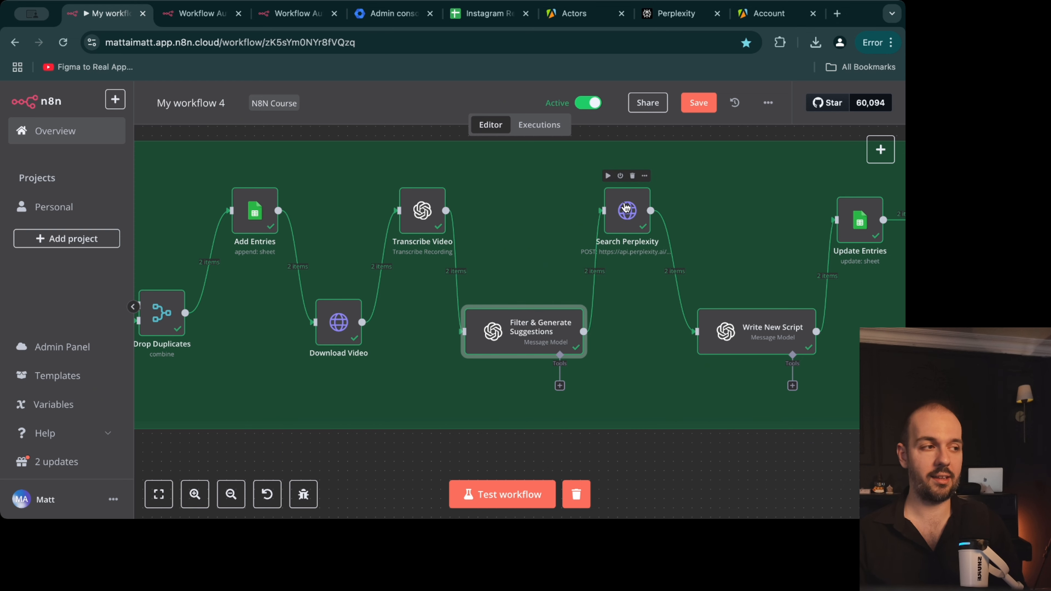
left_click(622, 211)
double_click(623, 211)
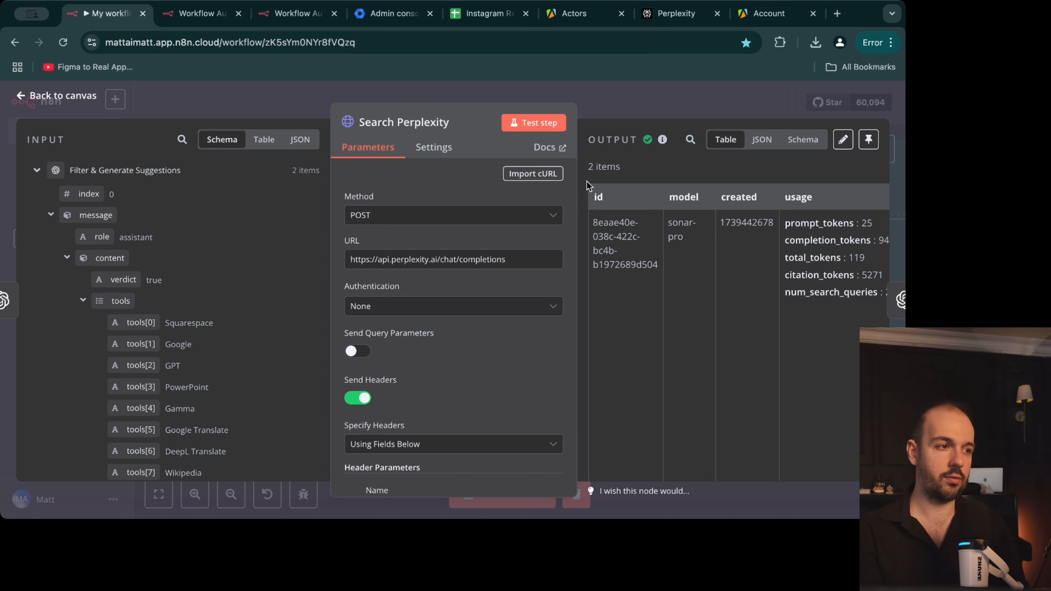
left_click(460, 215)
left_click(459, 209)
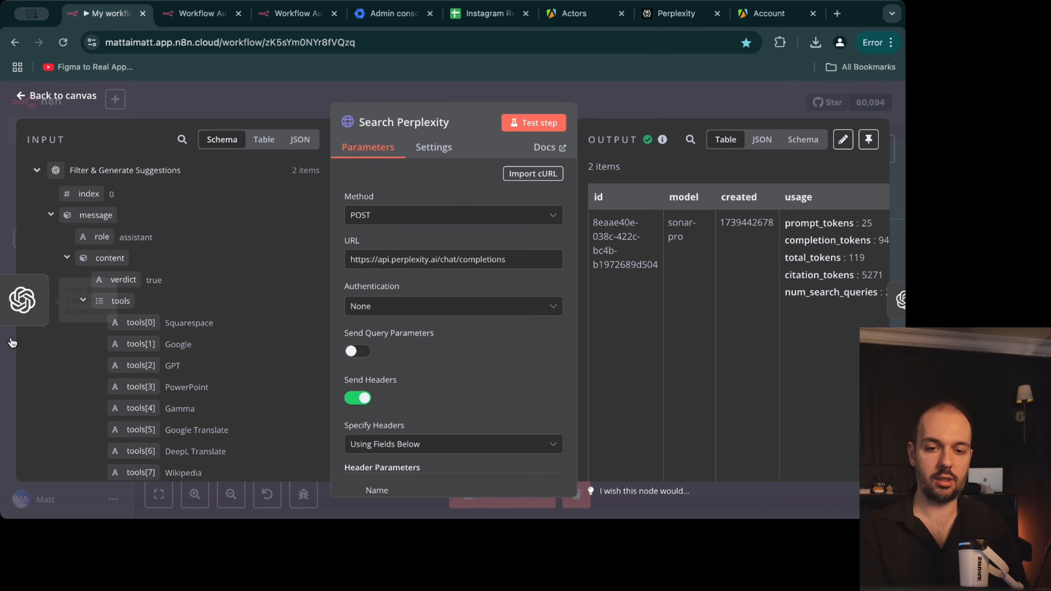
Step: Check the API settings page in Perplexity, then return to the Search Perplexity node in n8n and examine its usage and citations output
key("super+7")
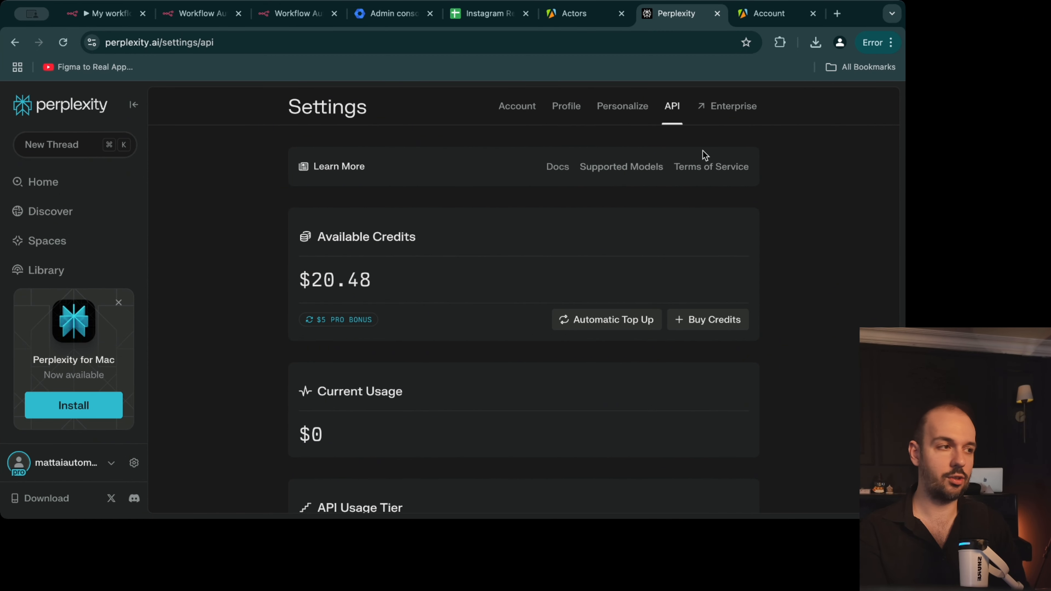
left_click(112, 17)
scroll(657, 276, "right", 5)
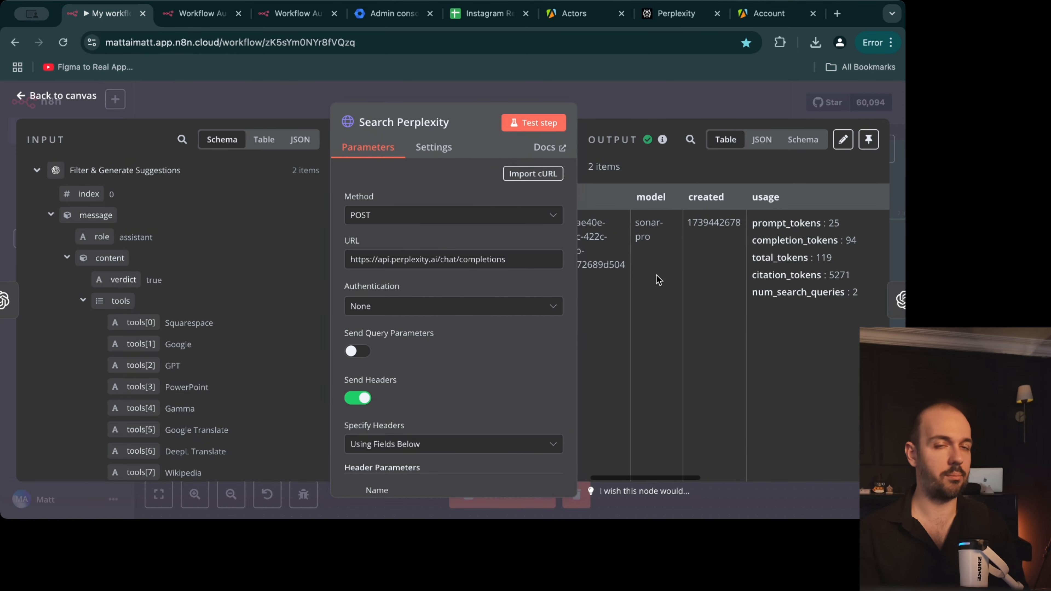
scroll(656, 275, "right", 2)
scroll(656, 276, "left", 4)
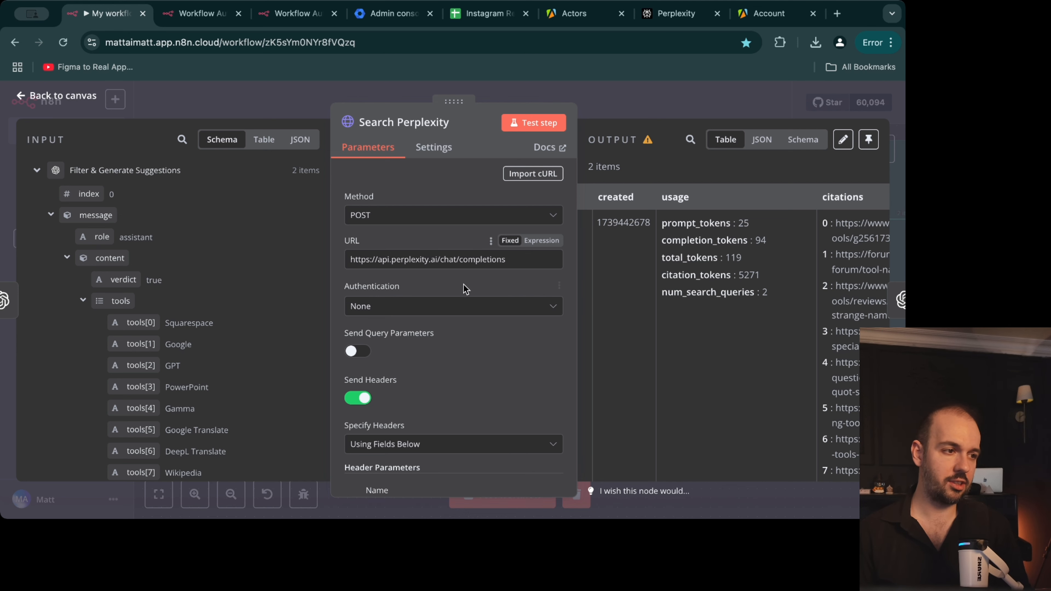
Step: Add a placeholder API key after "Bearer" in the Search Perplexity node's Authorization header value
scroll(402, 289, "down", 3)
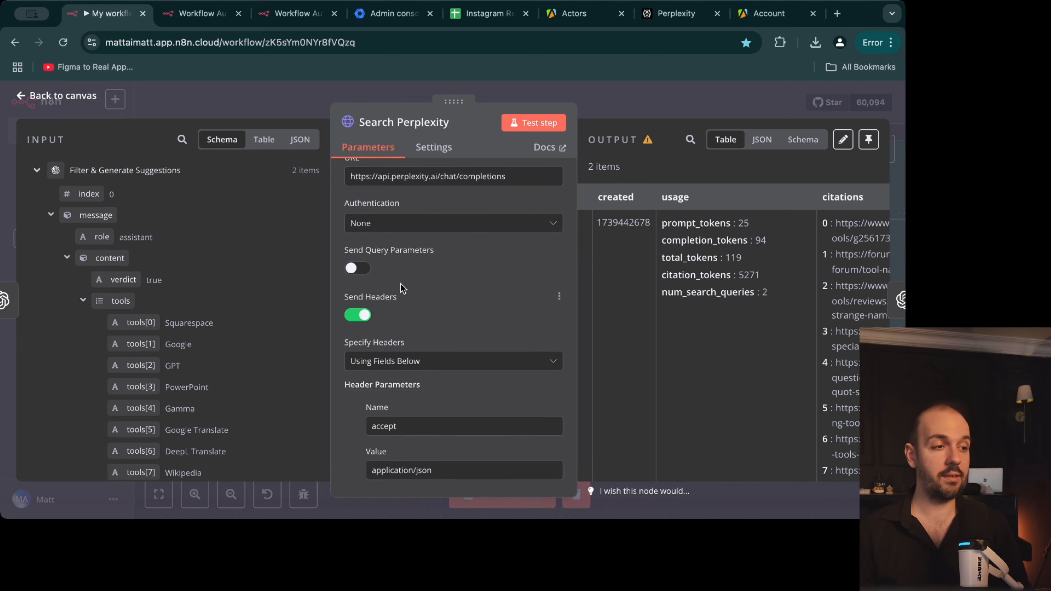
scroll(438, 416, "down", 2)
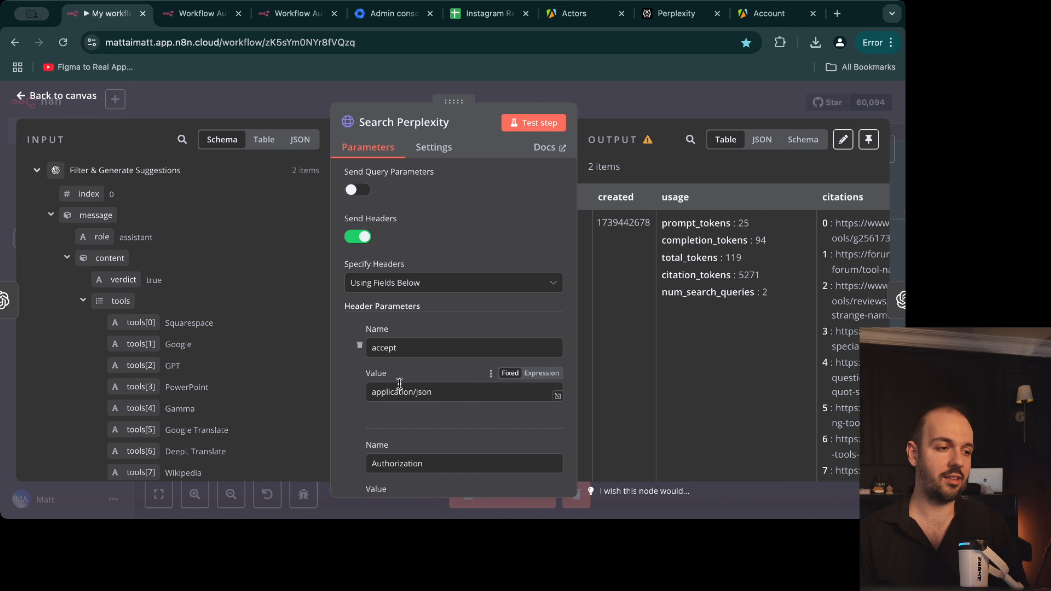
scroll(399, 383, "down", 3)
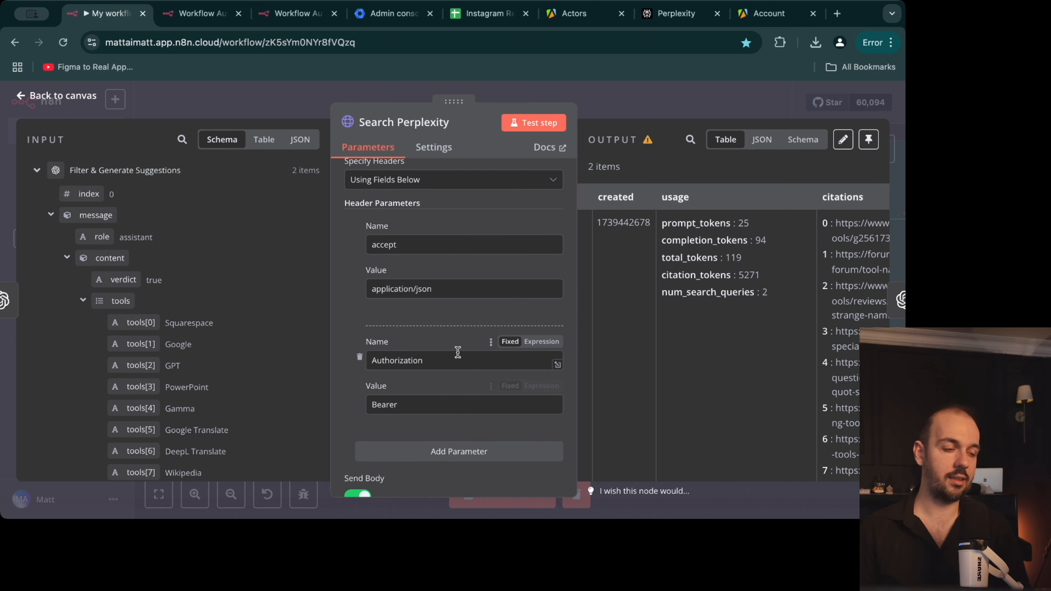
left_click(412, 398)
type("zx")
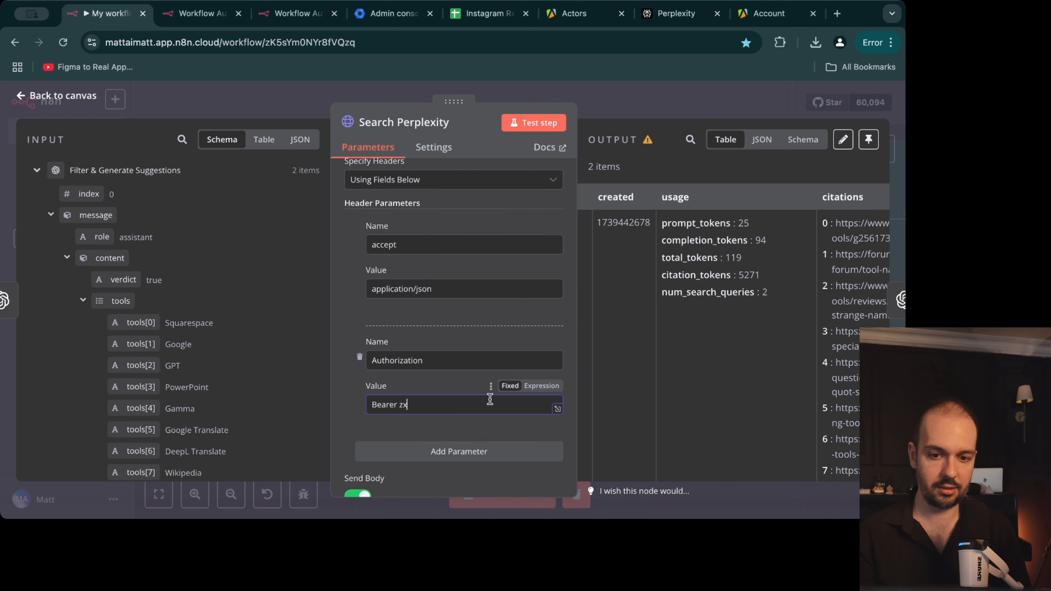
type("xxxx")
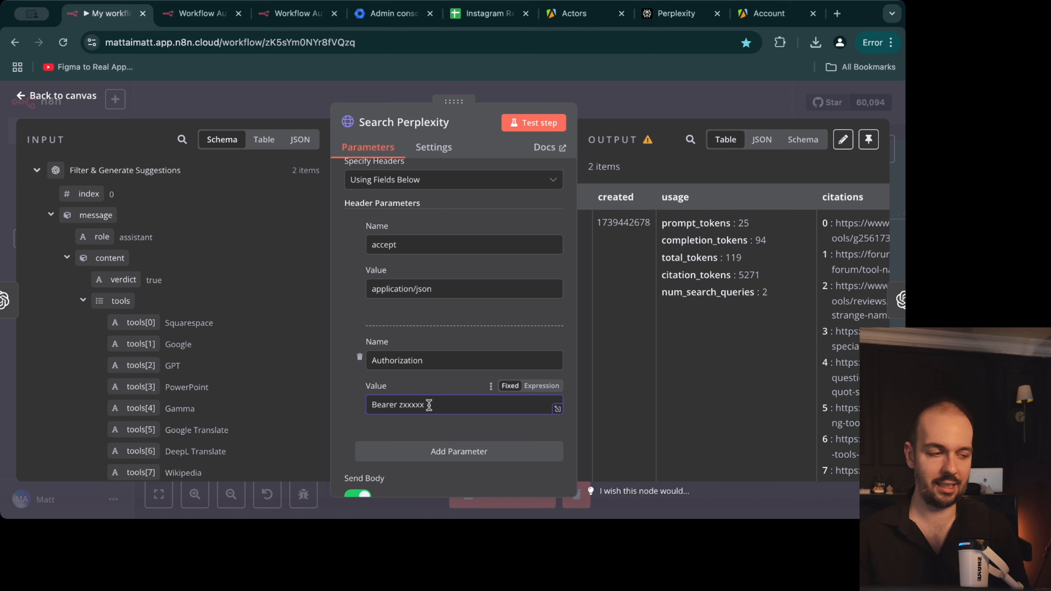
Step: Open the request's JSON body in the expression editor, examine its model, system message and user prompt, then close the editor
scroll(429, 405, "down", 6)
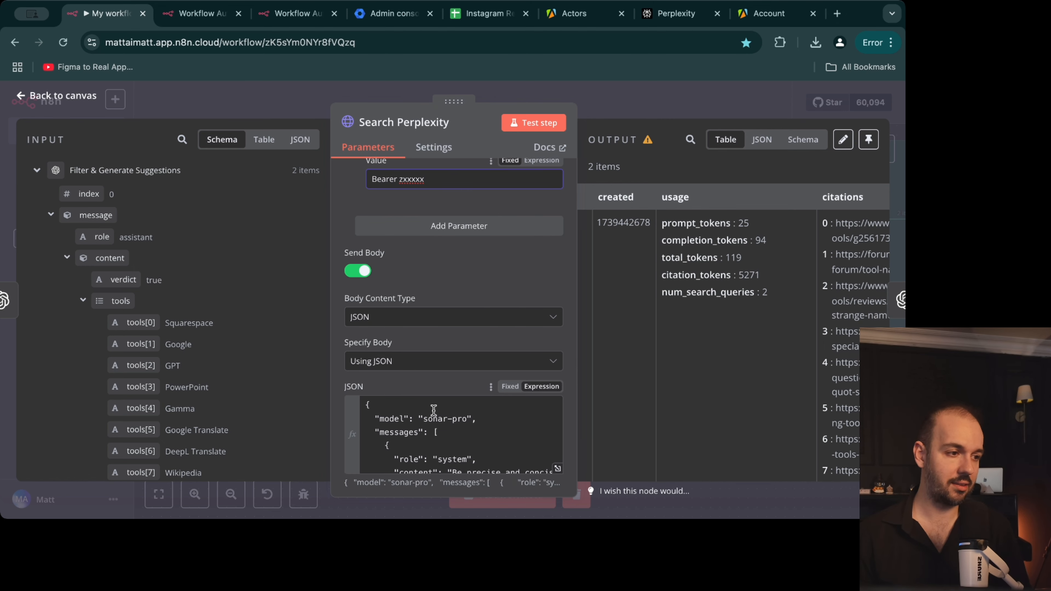
scroll(466, 393, "down", 5)
left_click(558, 278)
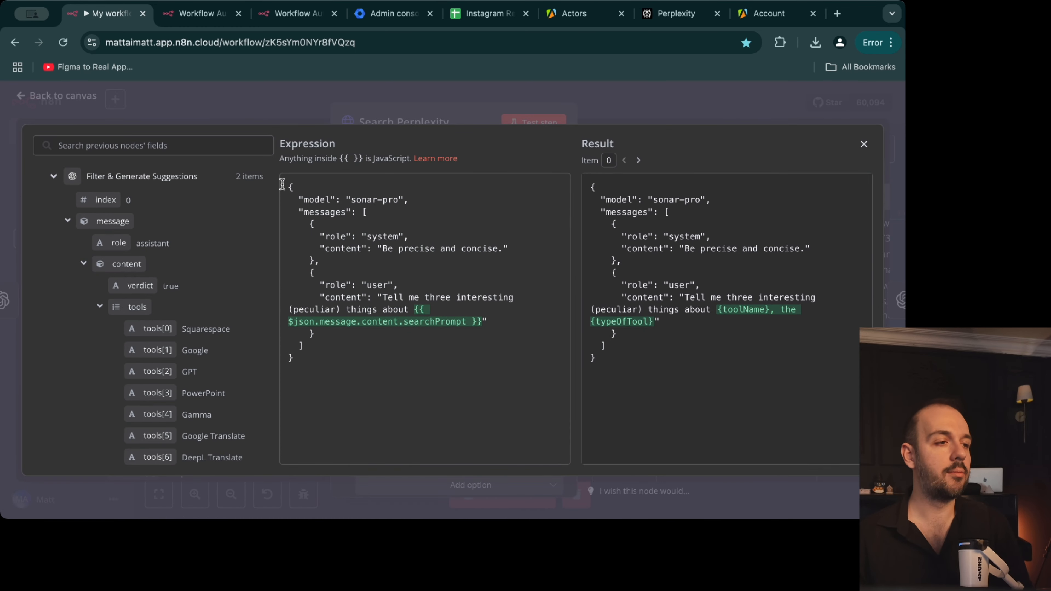
left_click_drag(289, 194, 424, 244)
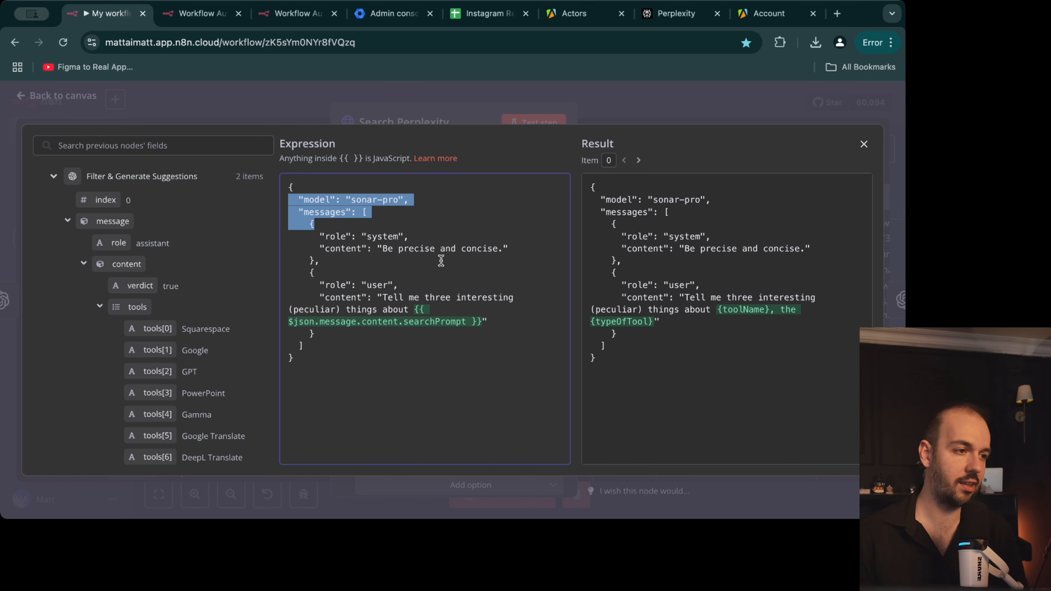
left_click_drag(328, 285, 423, 287)
left_click_drag(357, 299, 434, 299)
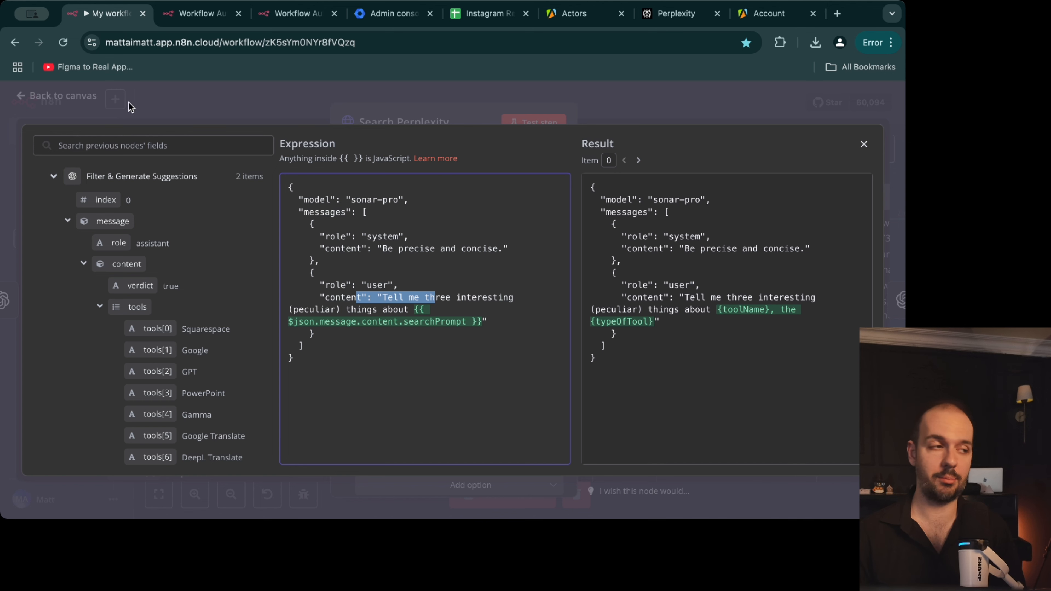
left_click(77, 110)
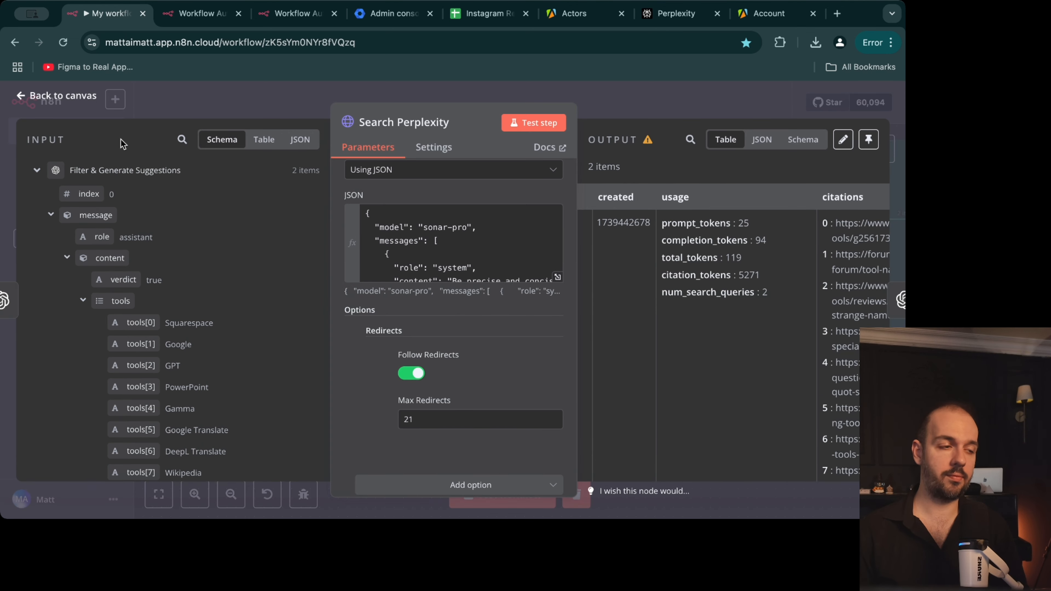
Step: Compare the searchPrompt expression in the JSON body with the matching searchPrompt field in the Filter & Generate Suggestions input data
scroll(453, 249, "down", 1)
scroll(454, 256, "down", 3)
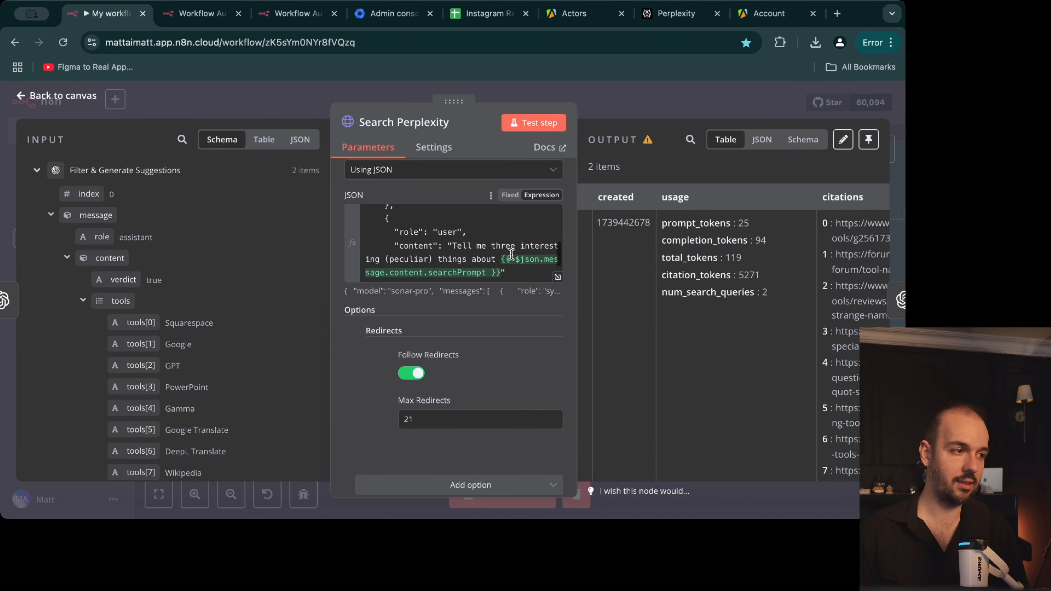
scroll(135, 258, "down", 3)
scroll(135, 259, "down", 5)
scroll(138, 306, "up", 6)
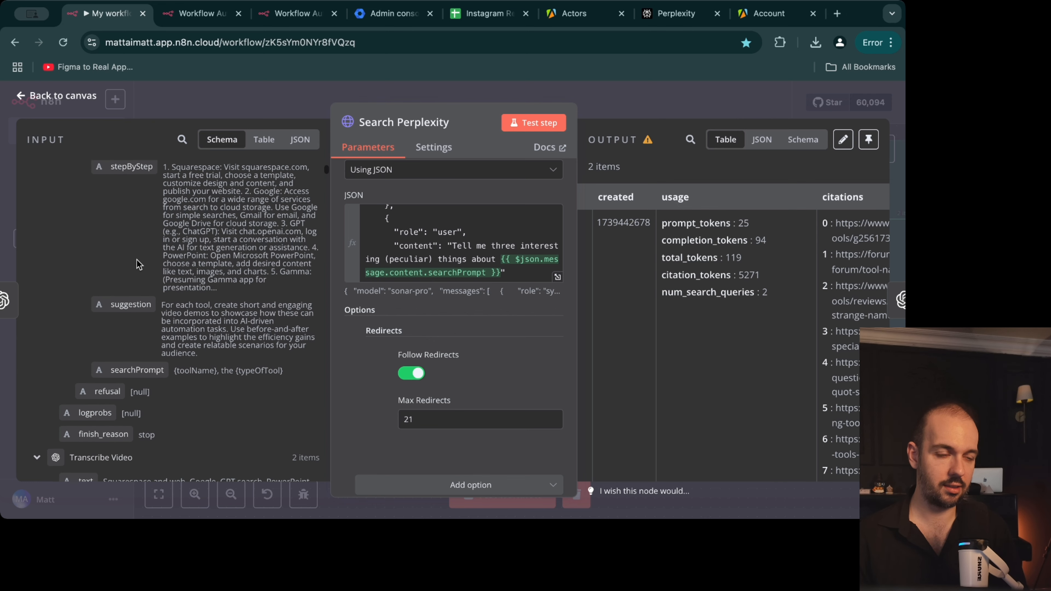
scroll(142, 350, "down", 6)
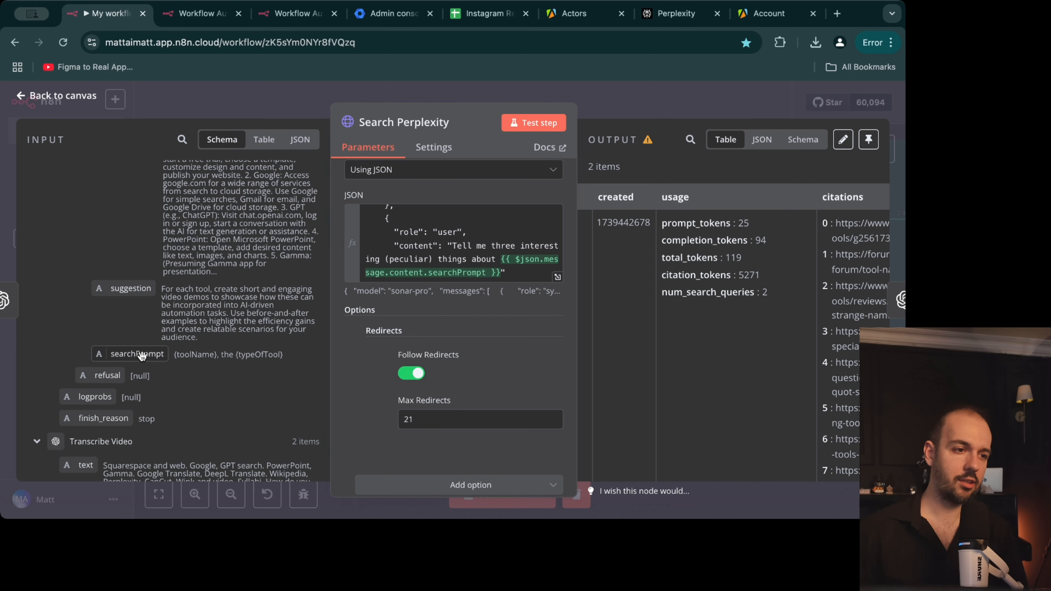
Step: Close the Search Perplexity node, open the Write New Script node and look over its model and message list
left_click(66, 96)
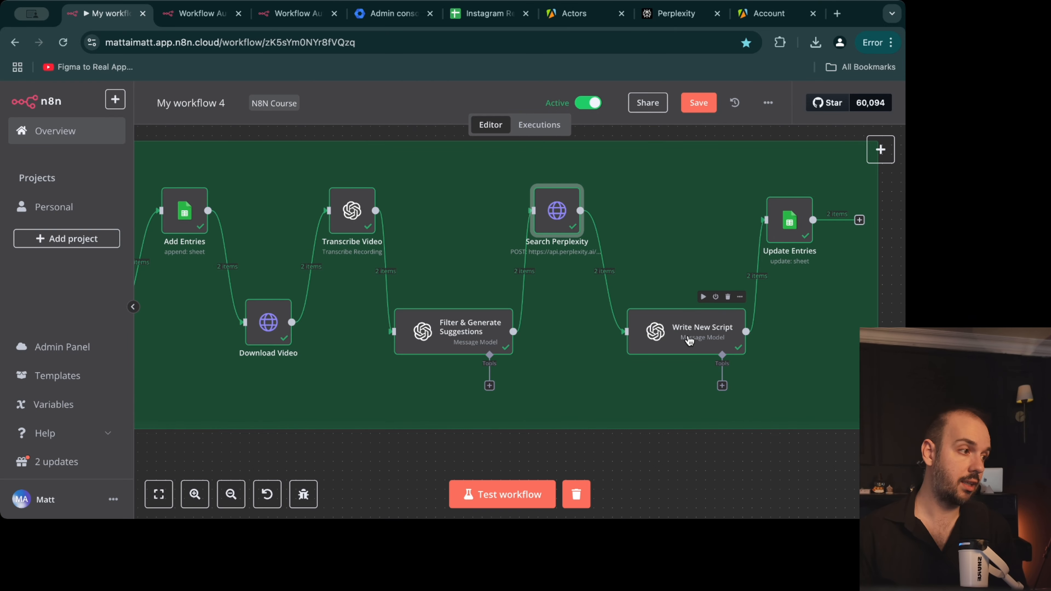
double_click(689, 340)
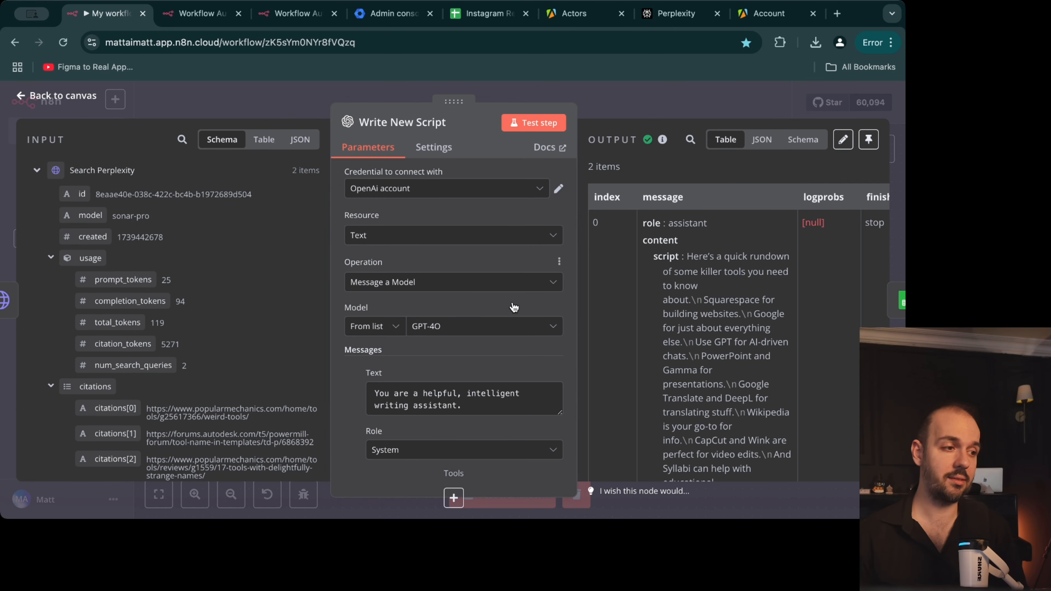
scroll(514, 308, "down", 5)
scroll(466, 413, "down", 2)
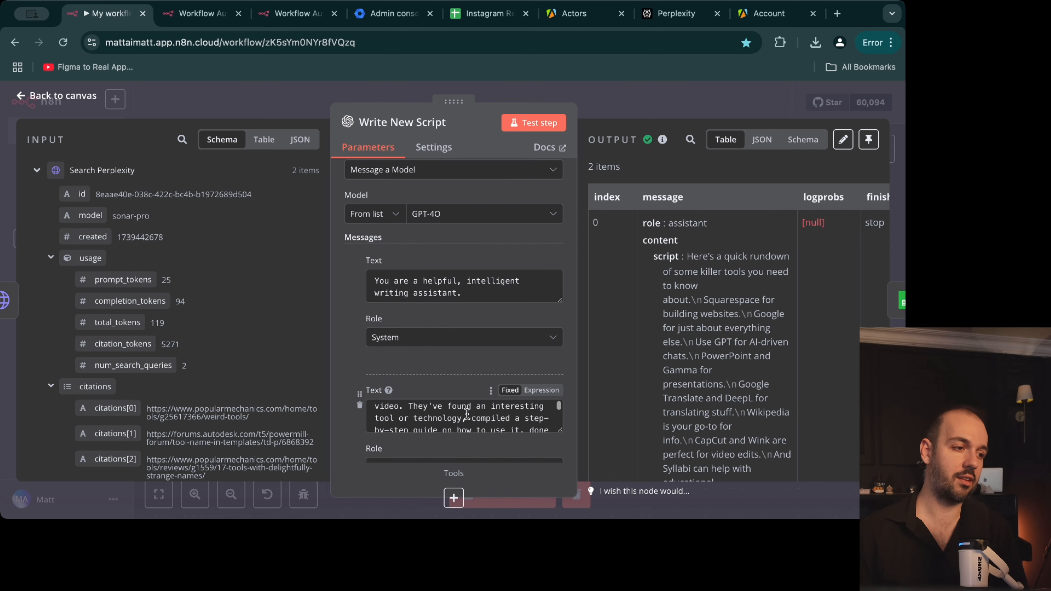
scroll(471, 395, "up", 3)
scroll(482, 399, "down", 10)
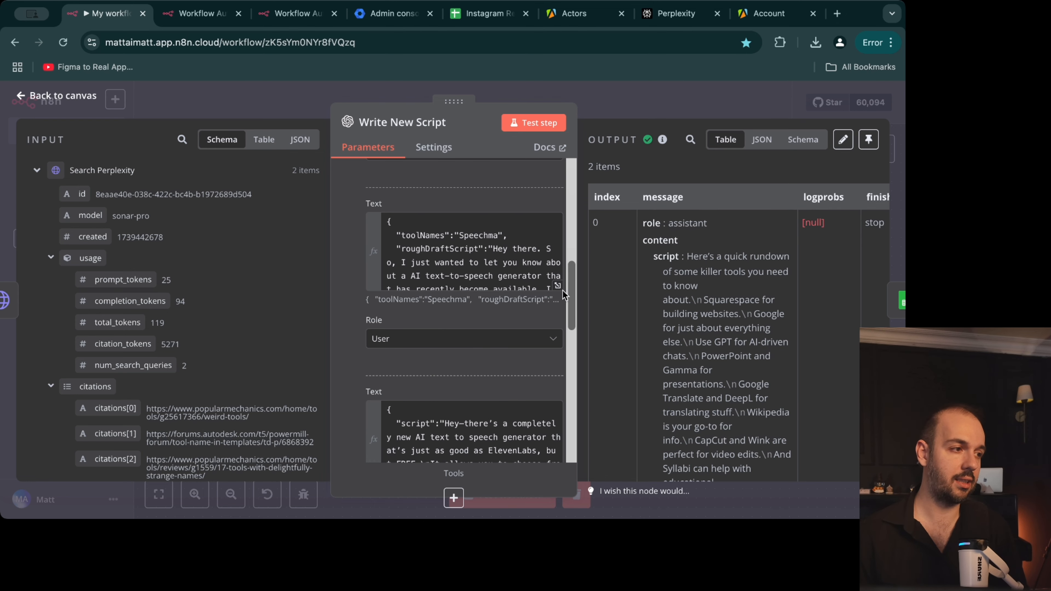
left_click(557, 285)
key("Escape")
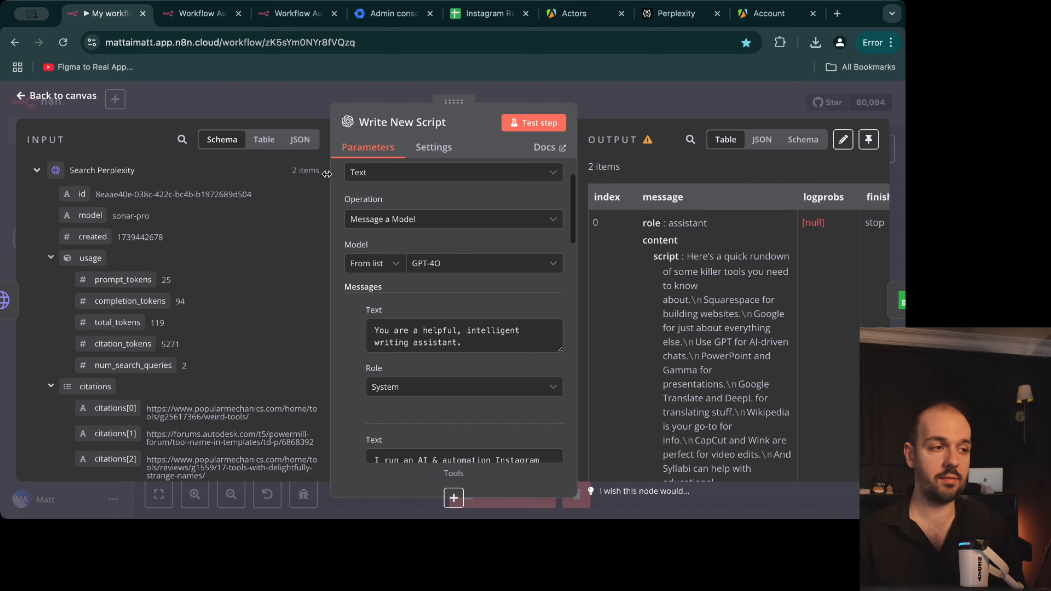
scroll(535, 263, "down", 4)
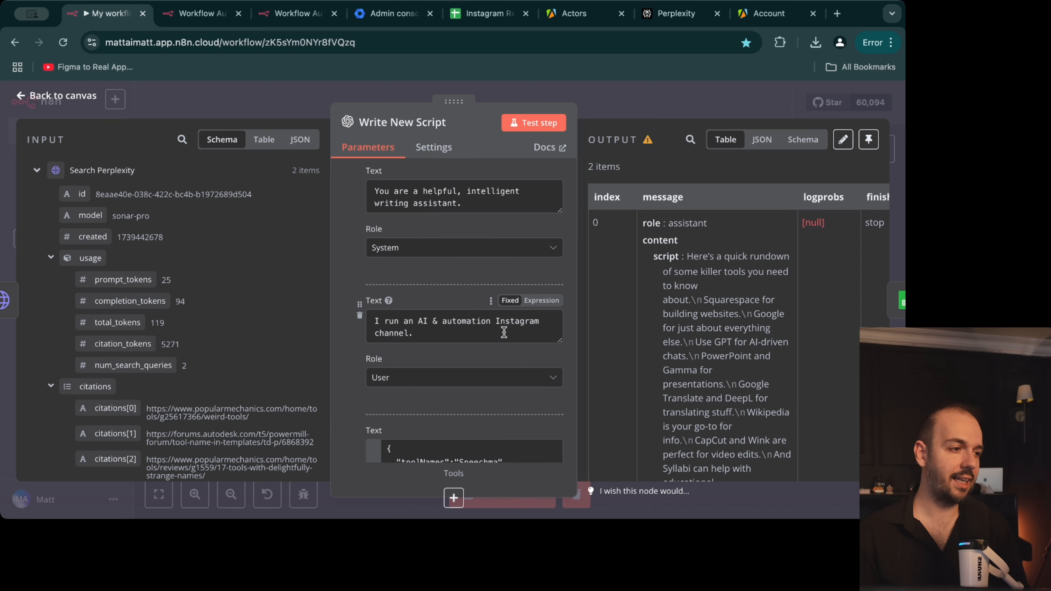
Step: Enlarge the Write New Script node's first user message and read its task description, JSON script format and writing rules
left_click(505, 341)
key("ctrl+v")
scroll(478, 373, "up", 3)
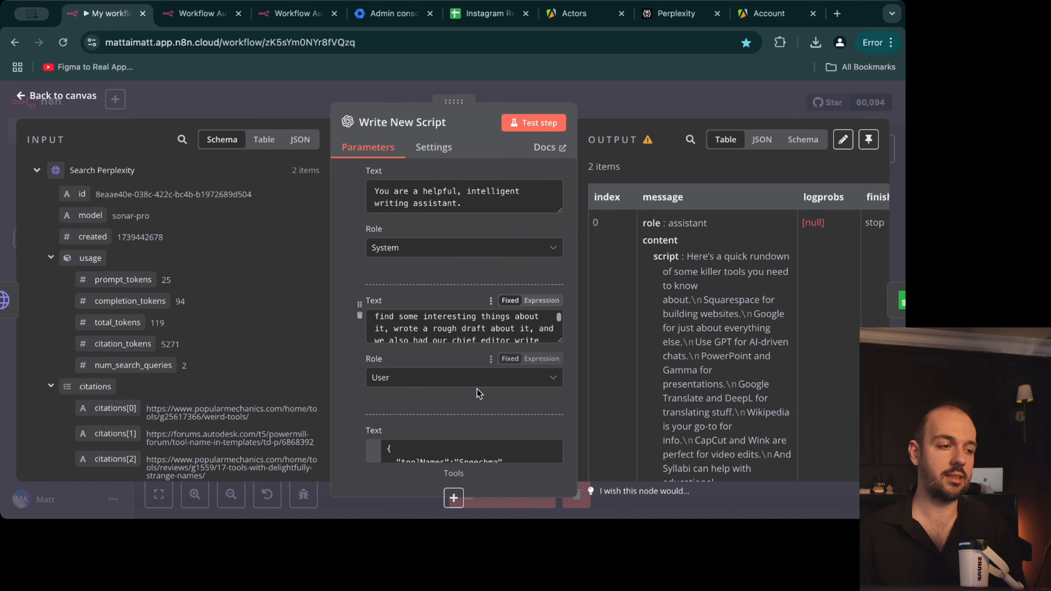
scroll(478, 375, "up", 3)
scroll(496, 332, "down", 4)
left_click(510, 345)
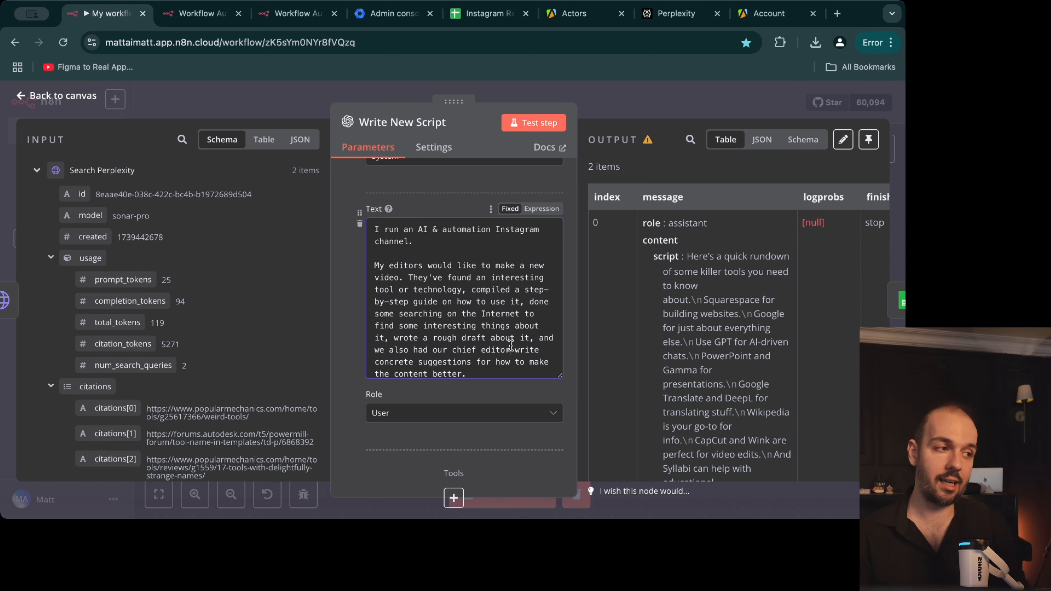
scroll(493, 317, "down", 1)
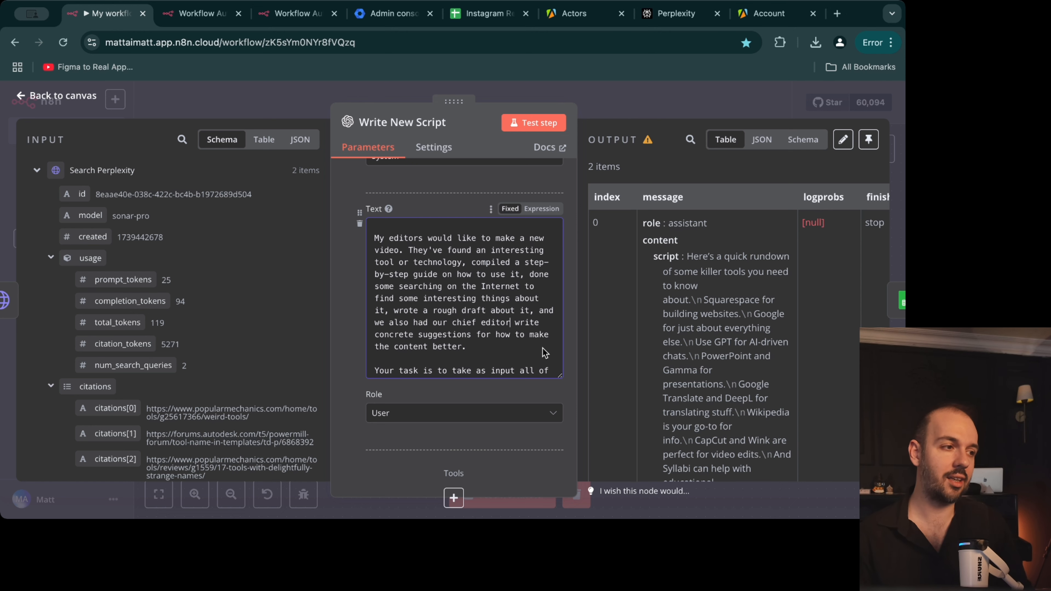
scroll(505, 277, "down", 3)
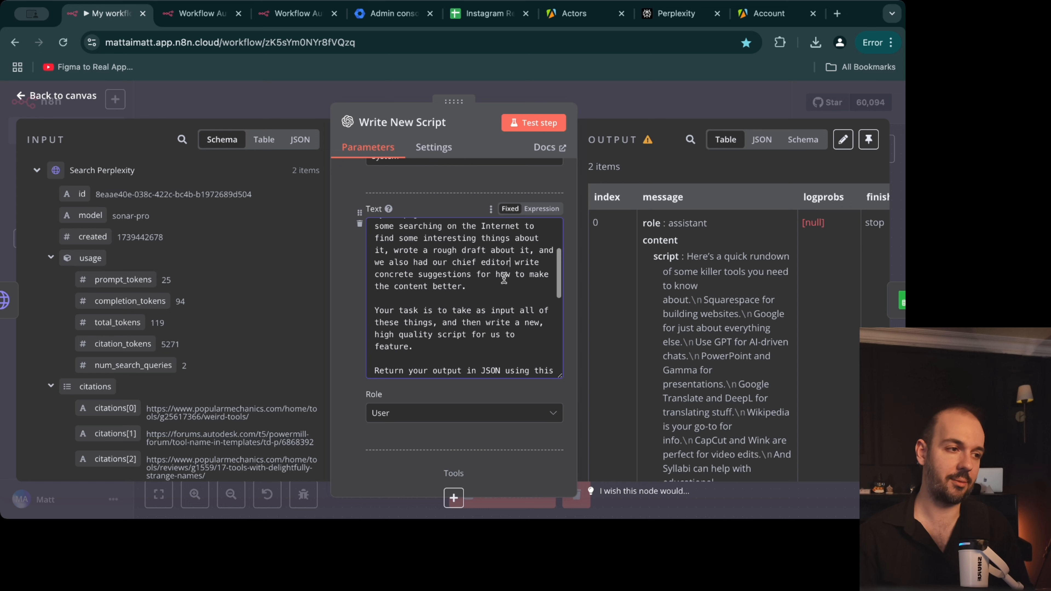
scroll(480, 322, "down", 2)
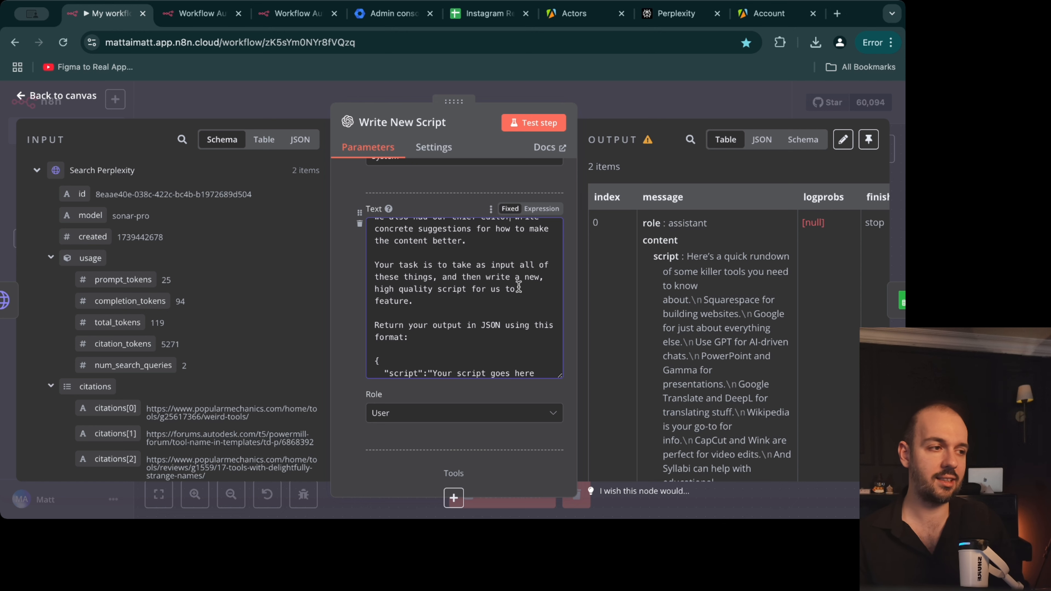
scroll(522, 280, "down", 2)
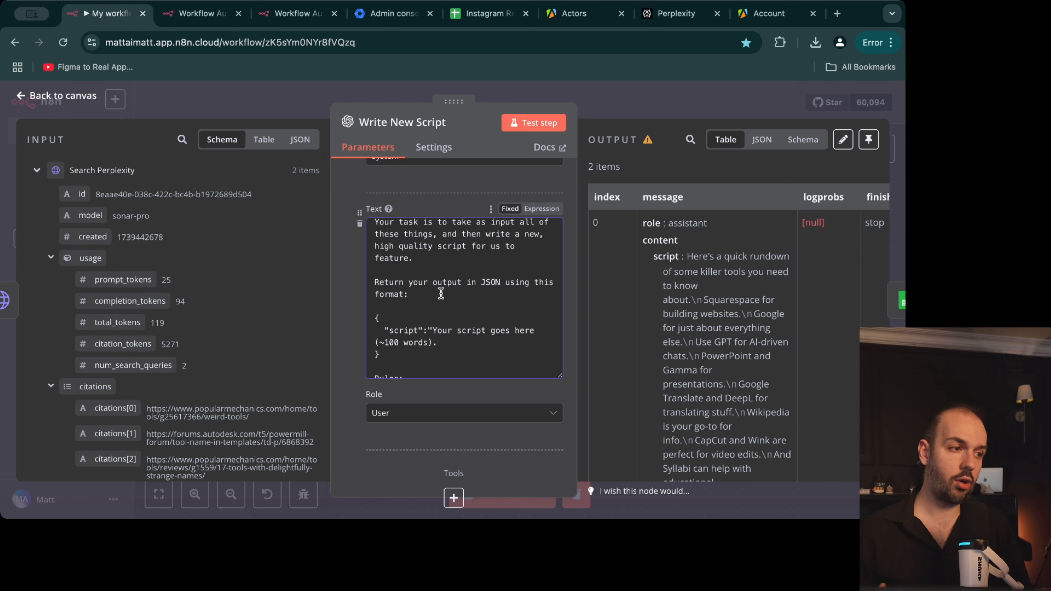
scroll(545, 301, "down", 1)
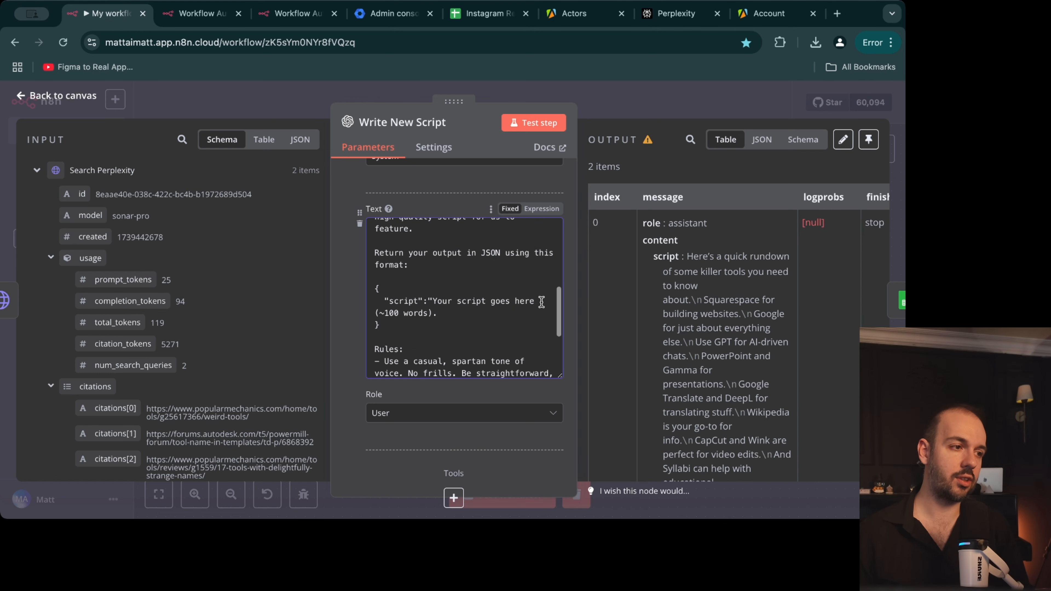
scroll(459, 277, "down", 2)
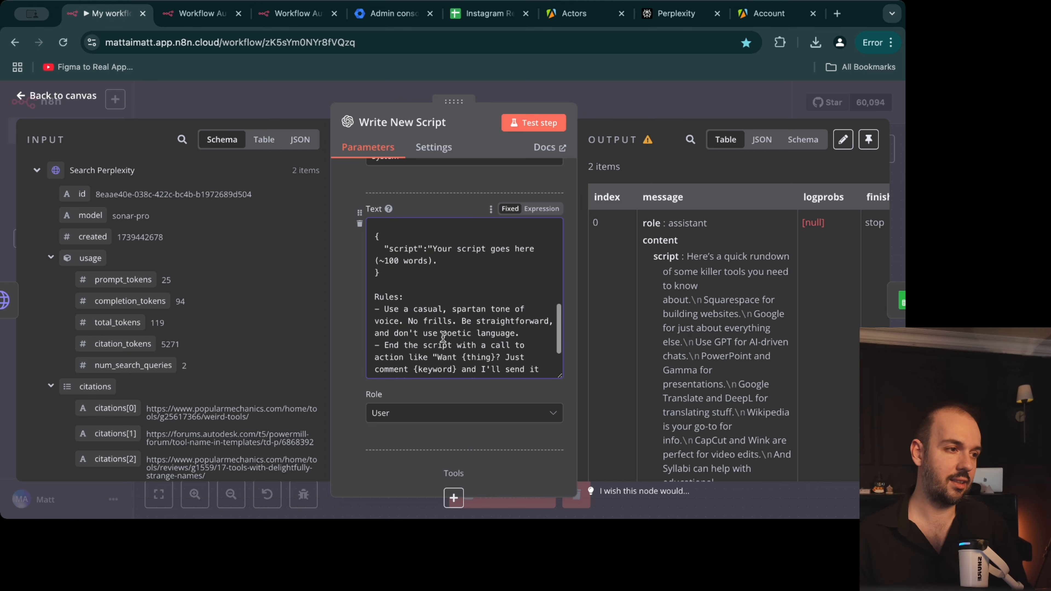
scroll(389, 267, "down", 1)
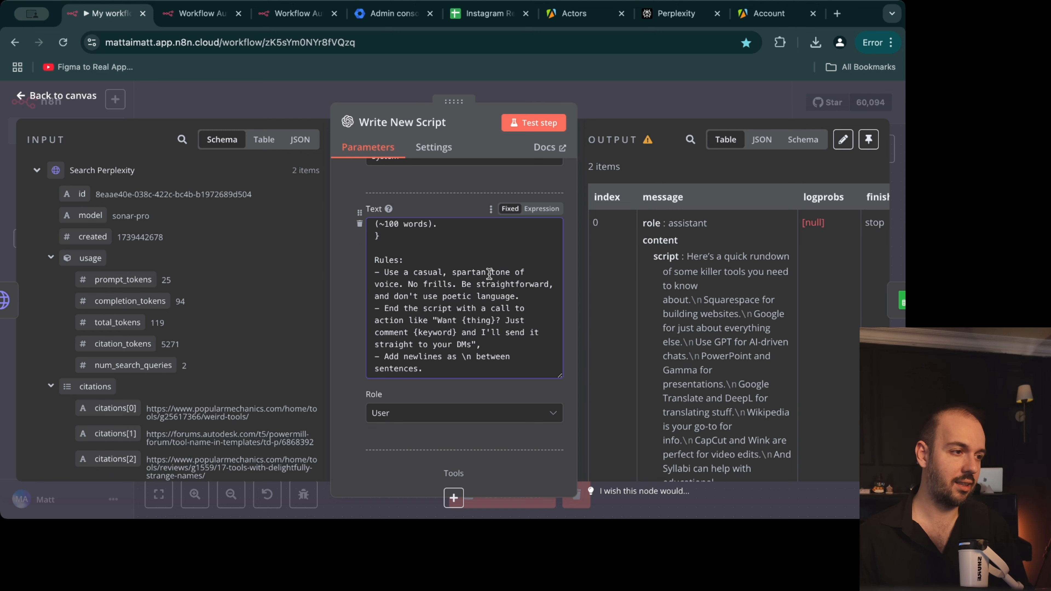
Step: Open the example user message in the expression editor, examine its fields from toolNames to suggestionsForImprovement, then close the editor
left_click(489, 273)
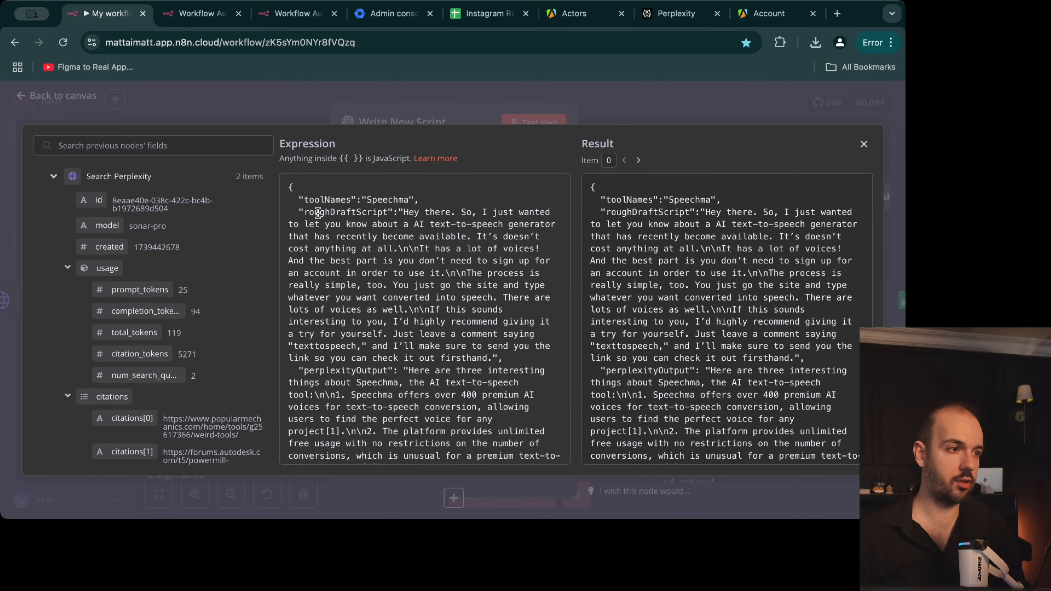
scroll(526, 258, "down", 4)
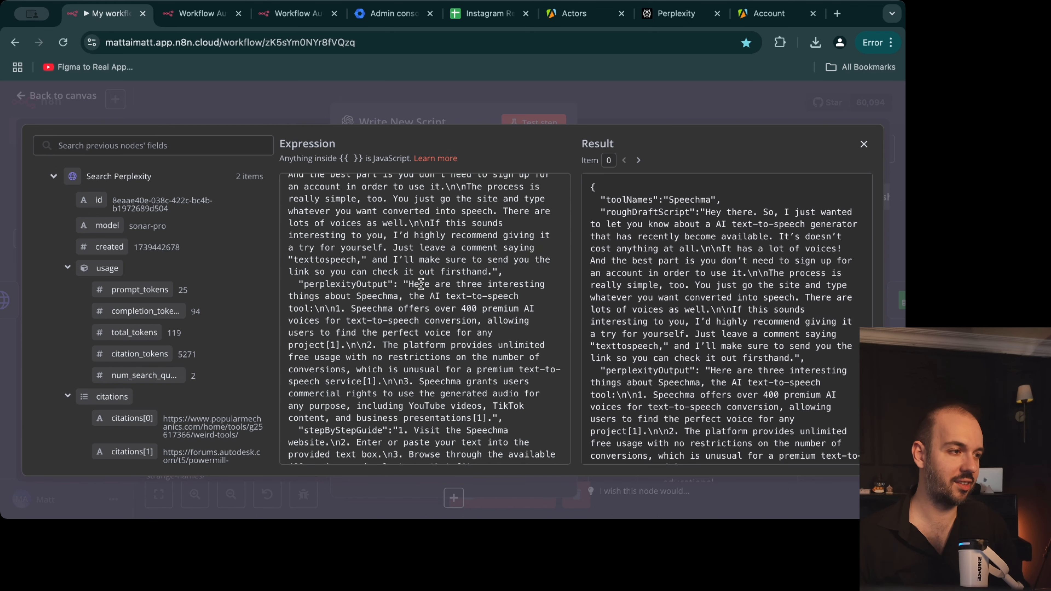
scroll(417, 290, "down", 8)
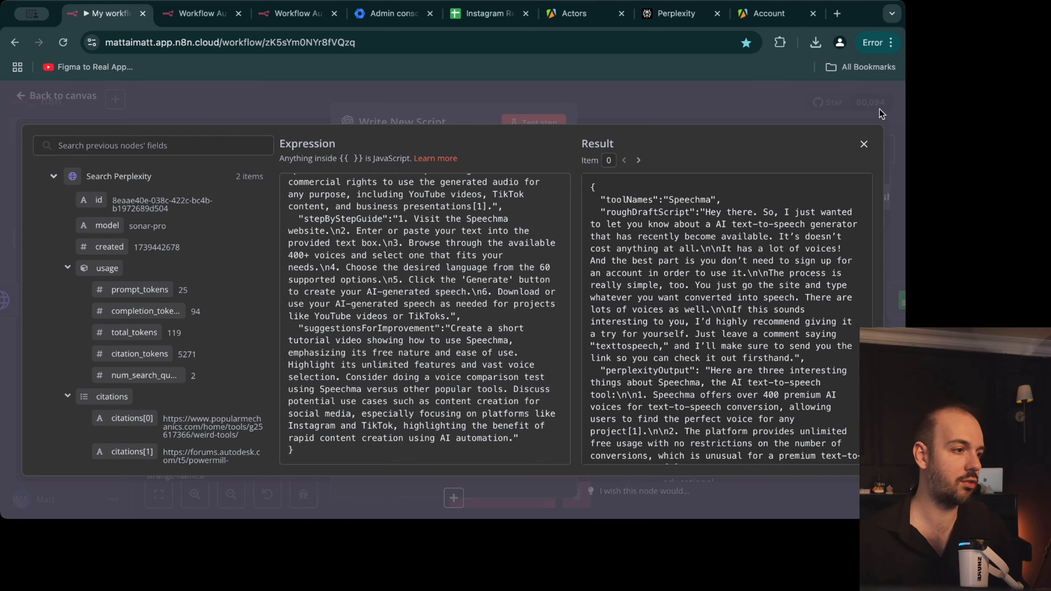
left_click(864, 144)
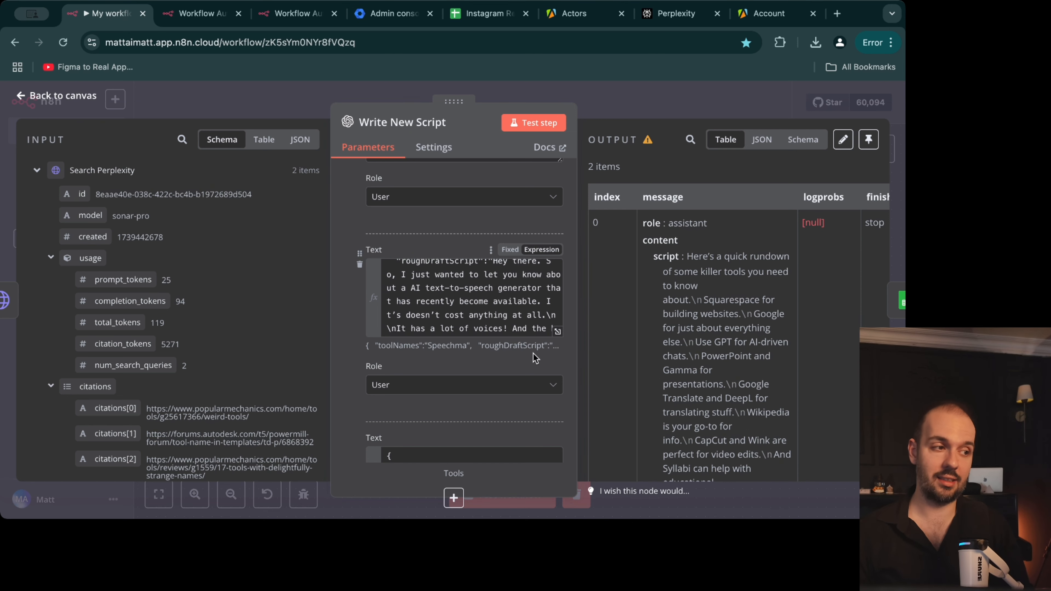
Step: Examine the example assistant script and the final user message's mapped expressions in the expression editor, then close it
scroll(535, 357, "down", 5)
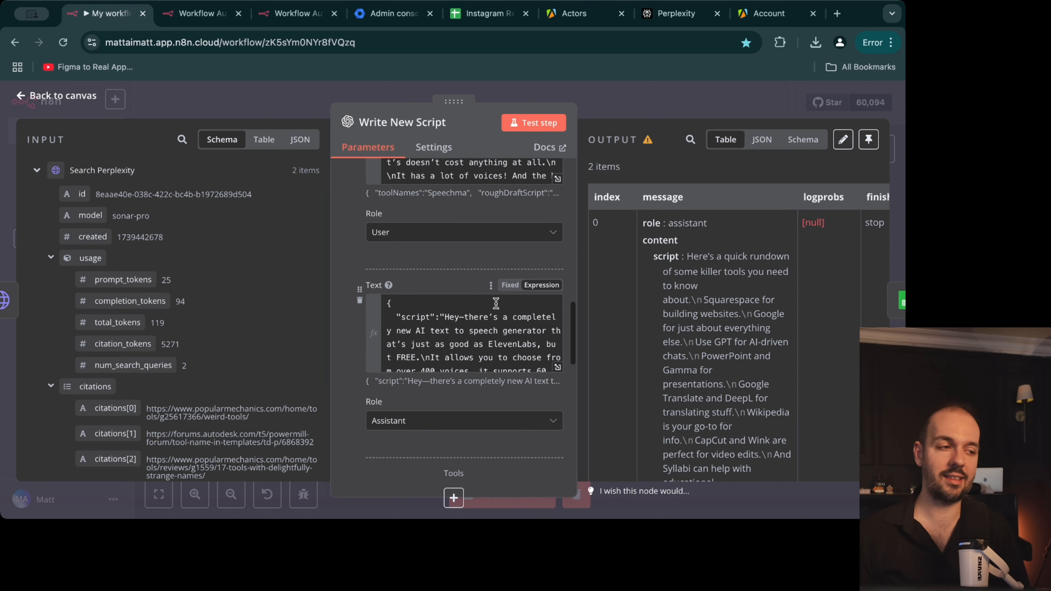
left_click(558, 369)
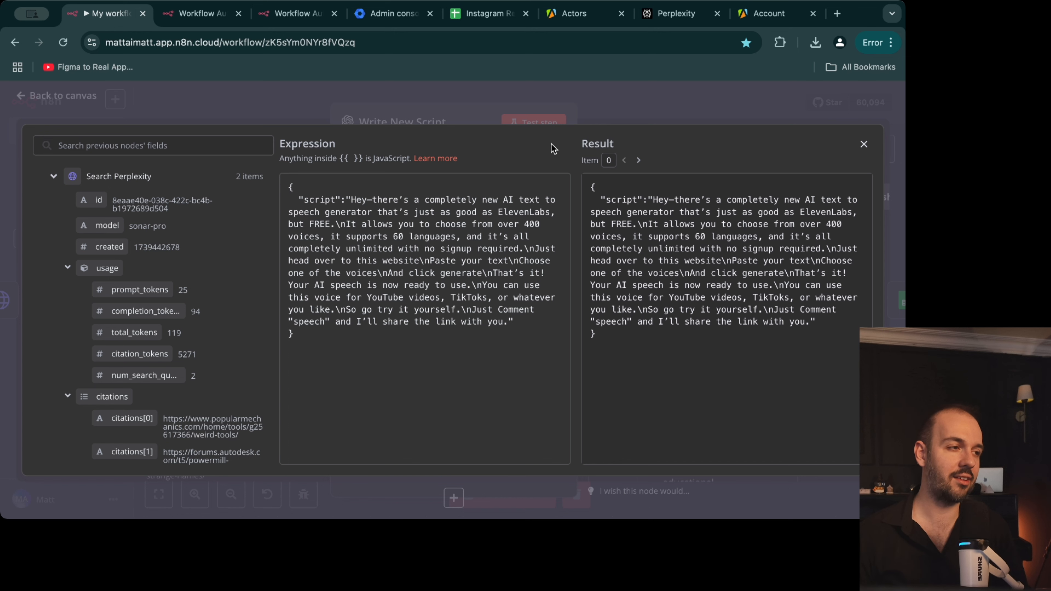
scroll(220, 263, "down", 1)
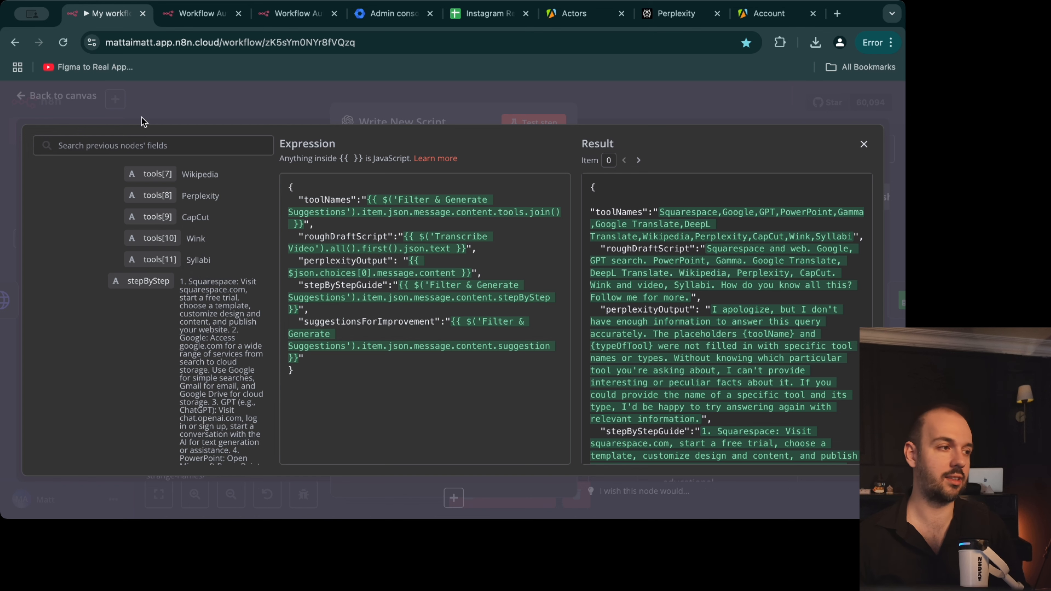
left_click(86, 111)
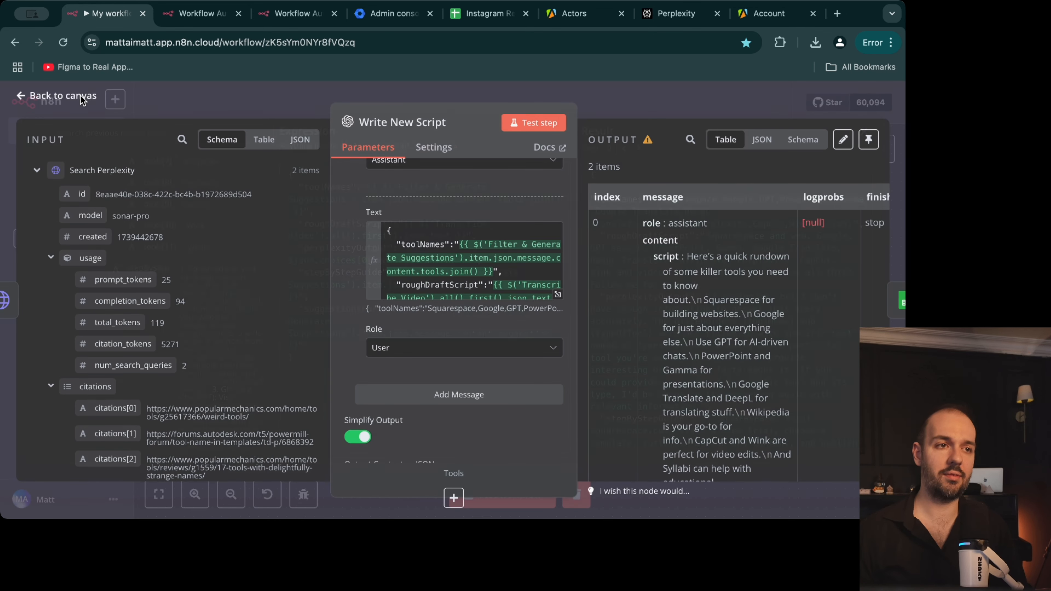
Step: Review the Write New Script node's message sequence from last to first, then examine the generated scripts in its output
scroll(475, 284, "down", 5)
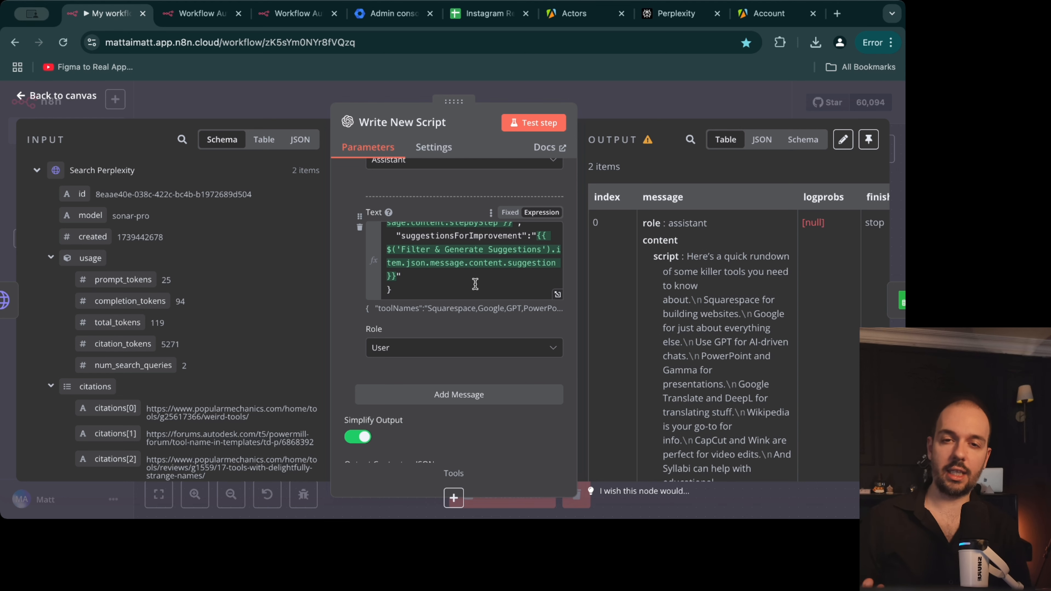
scroll(477, 283, "up", 10)
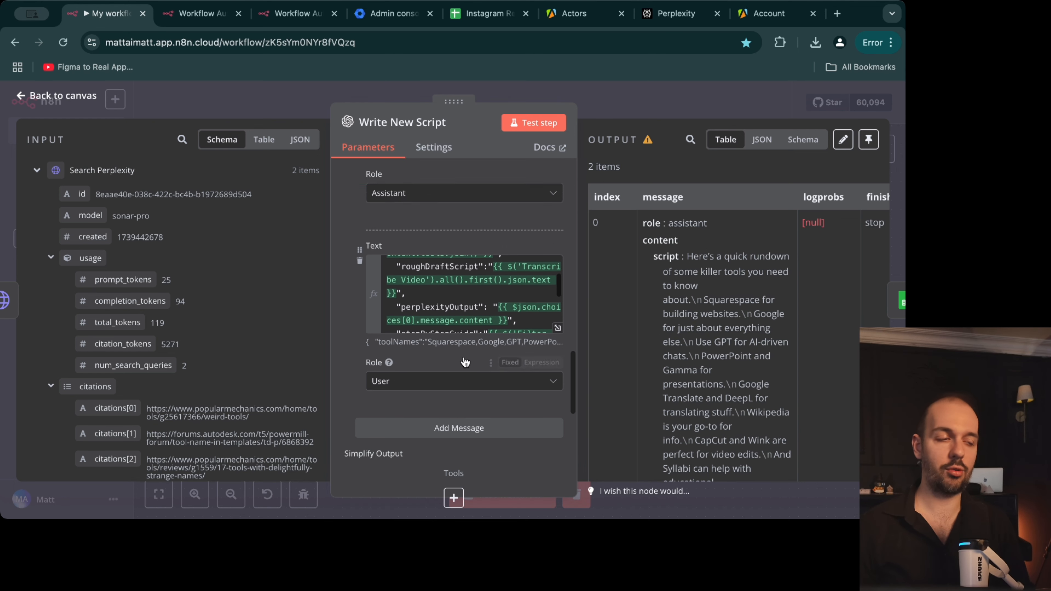
scroll(474, 308, "up", 6)
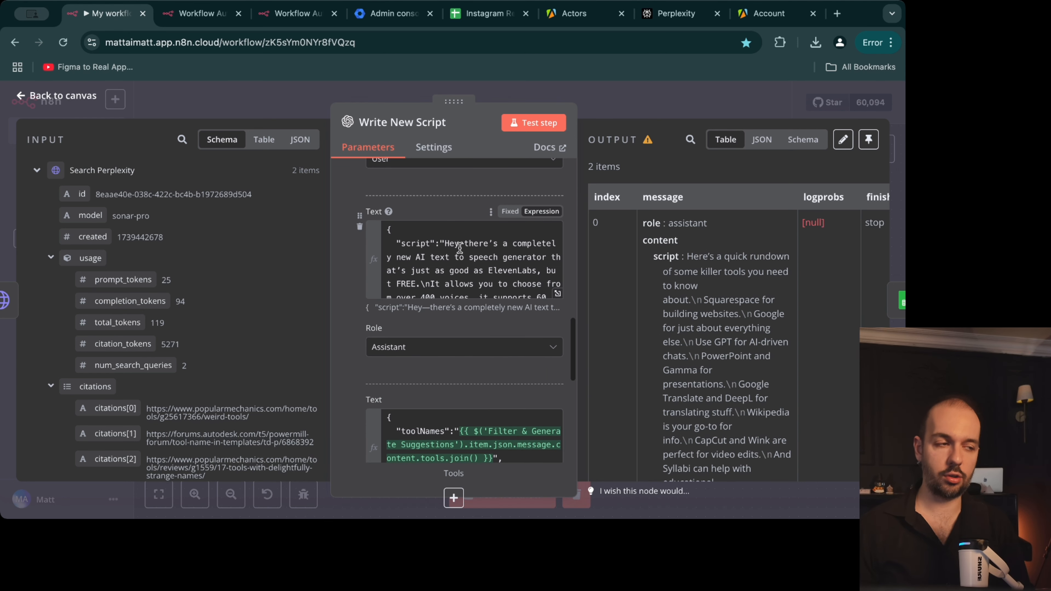
scroll(458, 209, "up", 8)
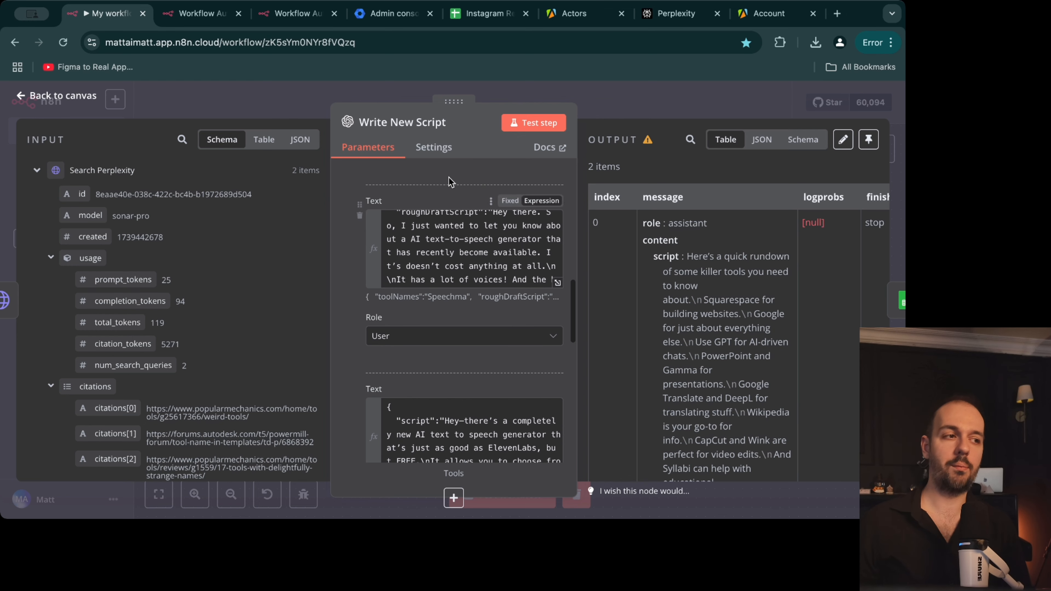
scroll(512, 330, "up", 8)
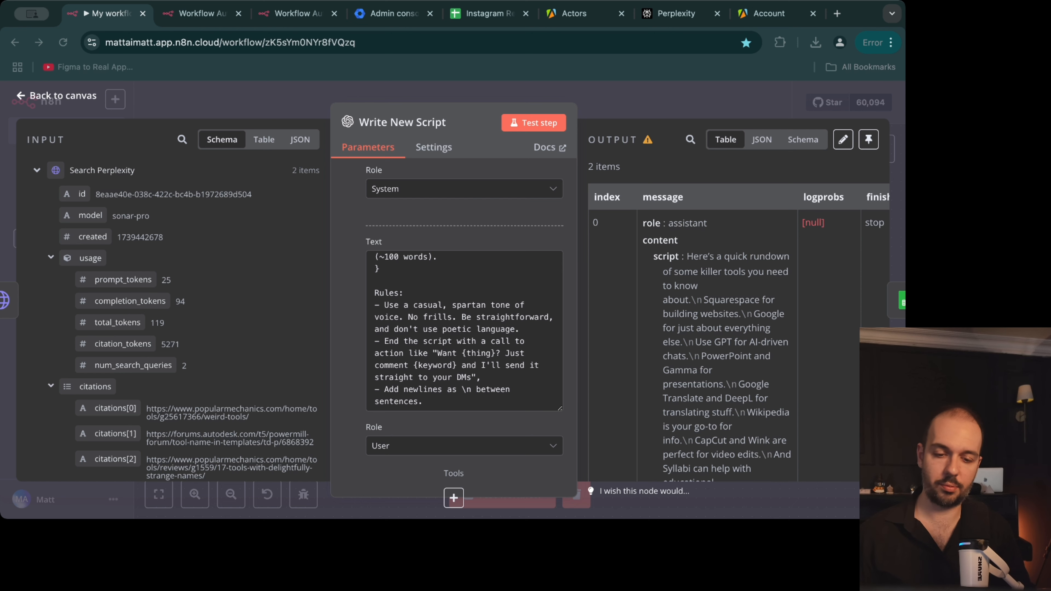
left_click_drag(76, 95, 717, 266)
left_click(716, 266)
scroll(728, 306, "down", 10)
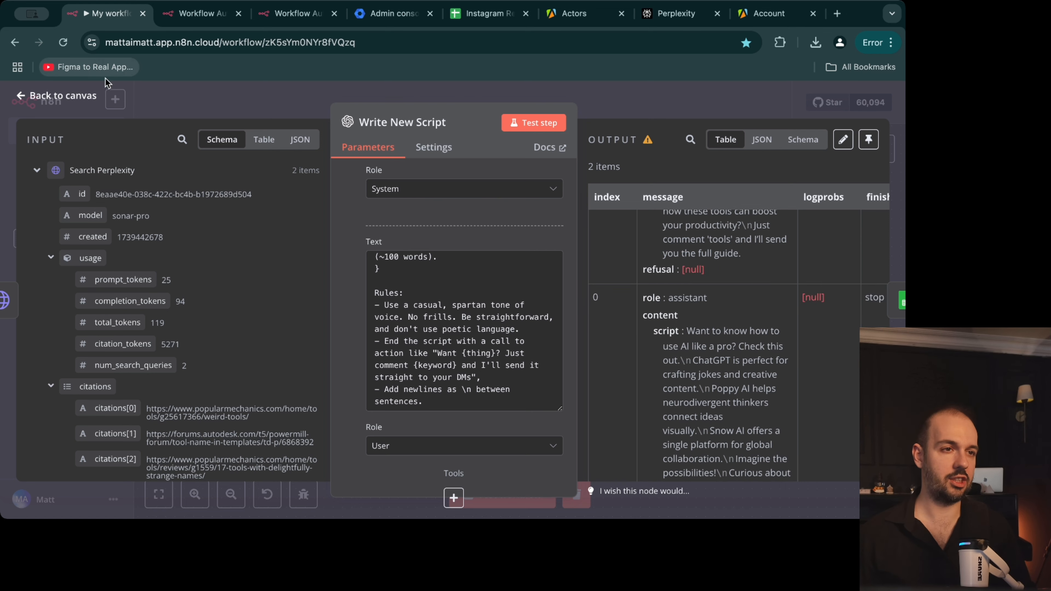
Step: Open the Update Entries node, examine its id matching column and the scrapedTranscript and newTranscript mappings, then return to the canvas
left_click(92, 97)
double_click(785, 223)
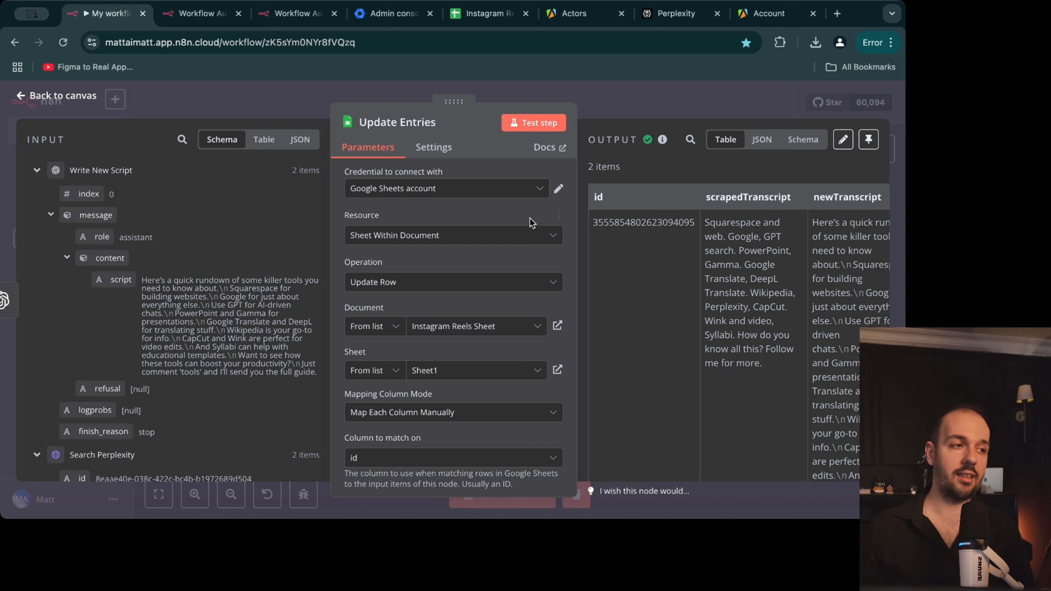
scroll(481, 225, "down", 2)
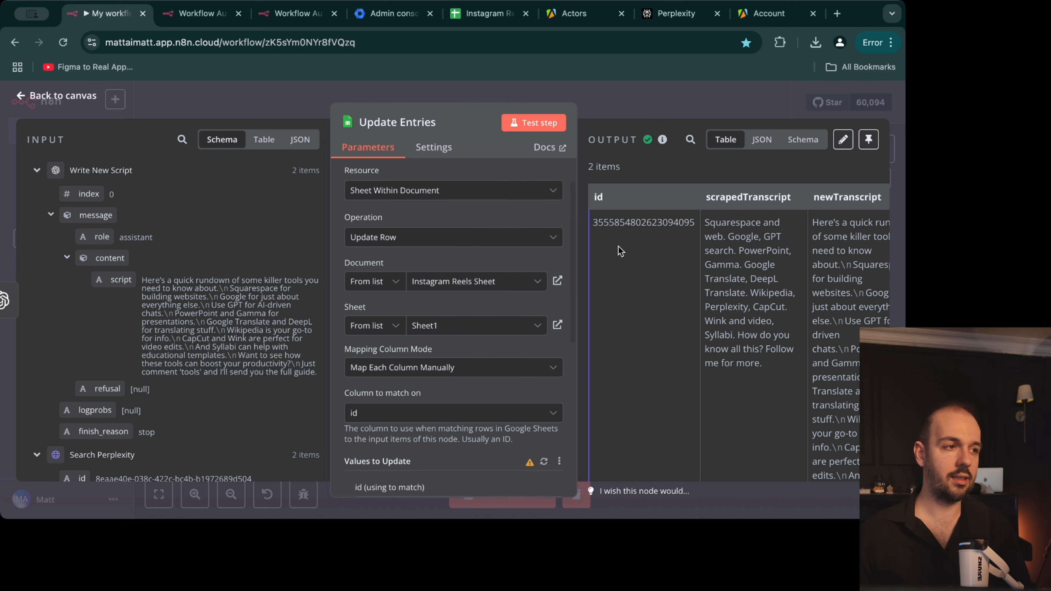
scroll(413, 220, "down", 8)
scroll(363, 211, "up", 1)
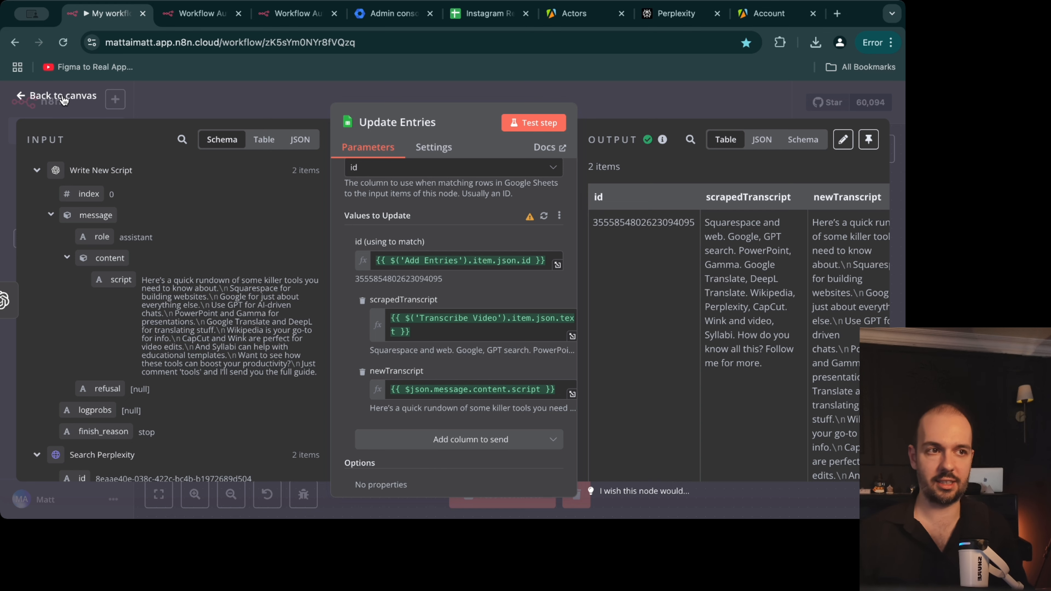
scroll(764, 338, "right", 2)
key("Escape")
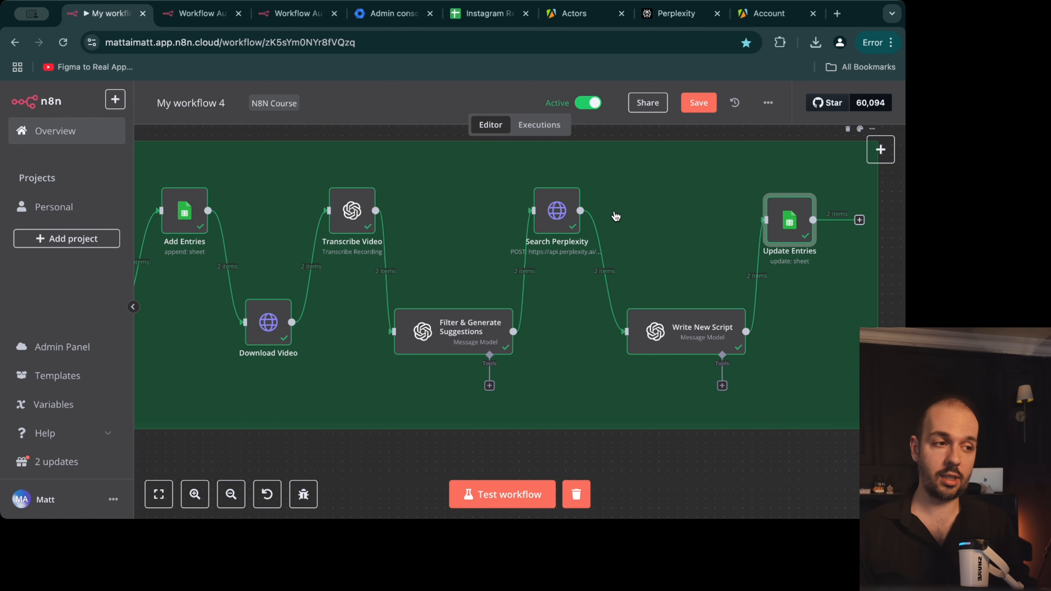
Step: Look over the complete Instagram Research System workflow on the canvas, from the trigger to the Update Entries node
scroll(644, 242, "left", 2)
scroll(682, 247, "down", 3)
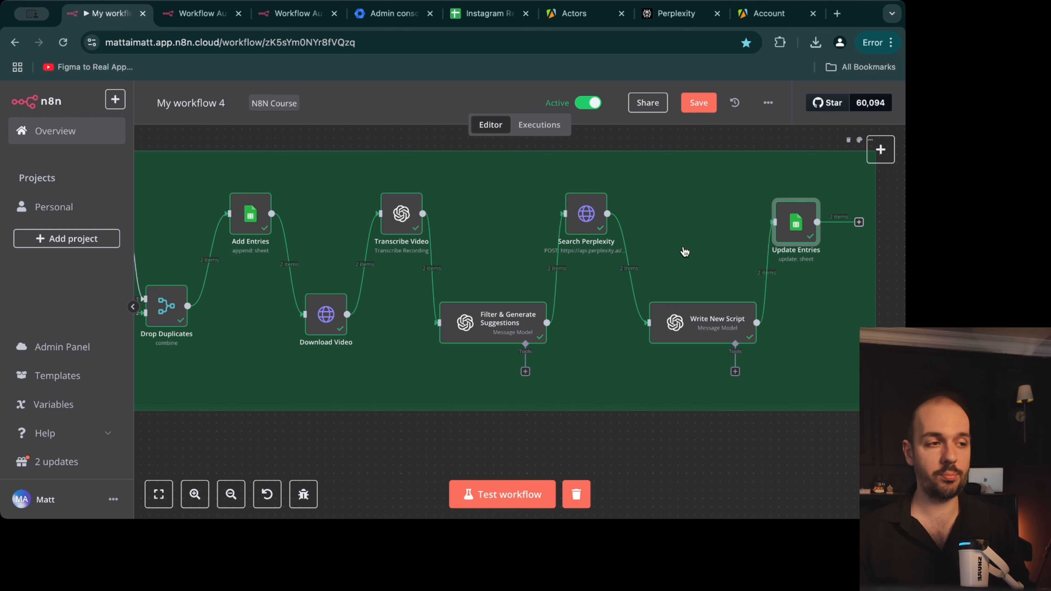
scroll(684, 250, "up", 3)
scroll(685, 252, "down", 5)
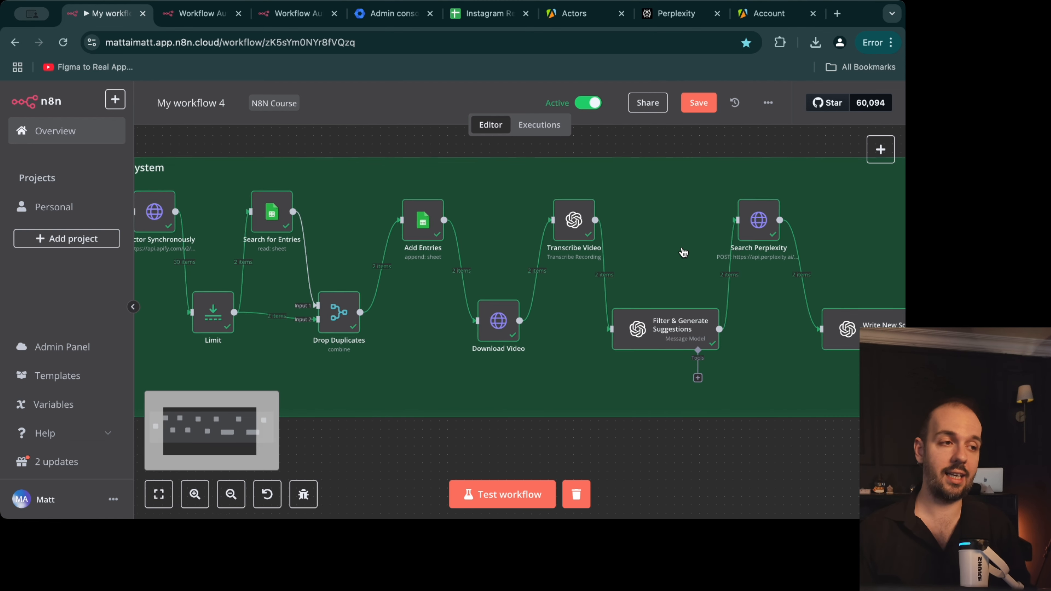
scroll(694, 259, "right", 3)
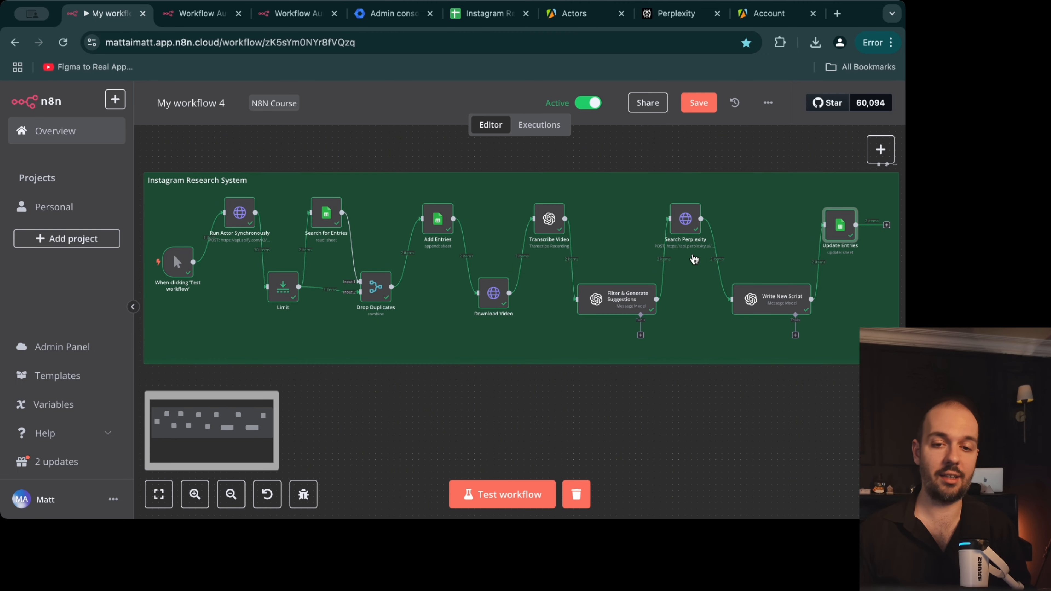
scroll(659, 249, "left", 2)
scroll(659, 248, "right", 3)
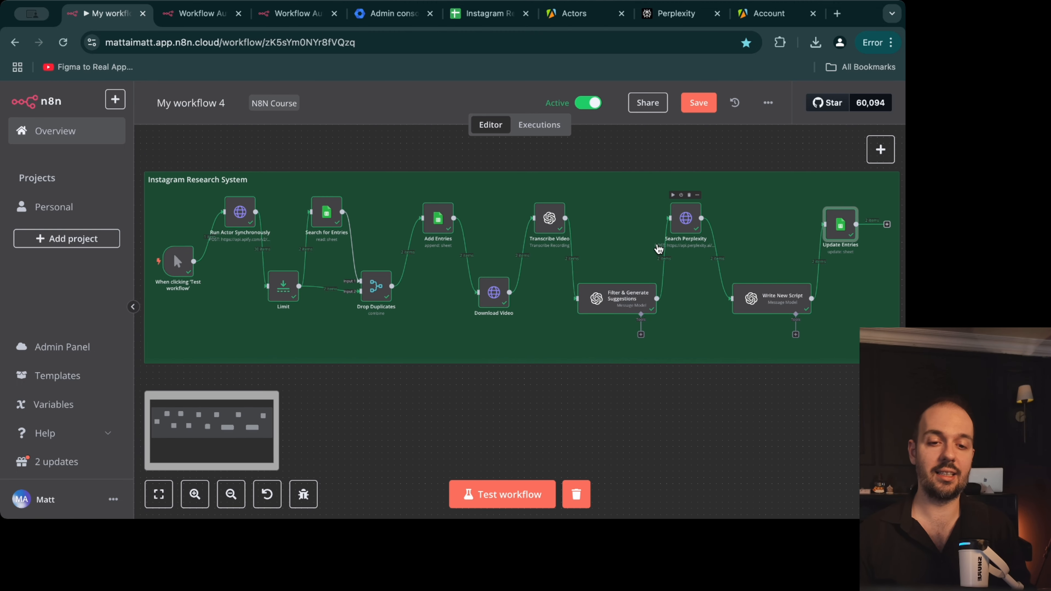